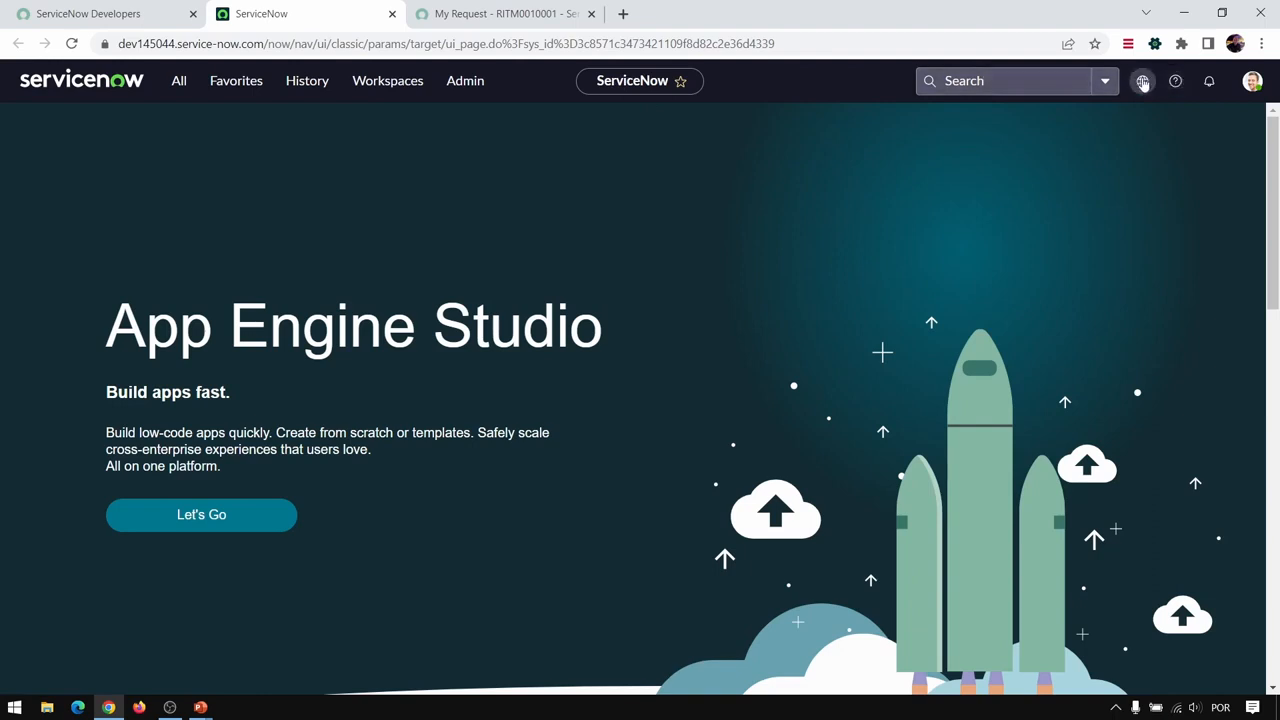
# - Examine the account options in the profile menu and the full list of applications in the navigator
pyautogui.moveTo(1146, 94)
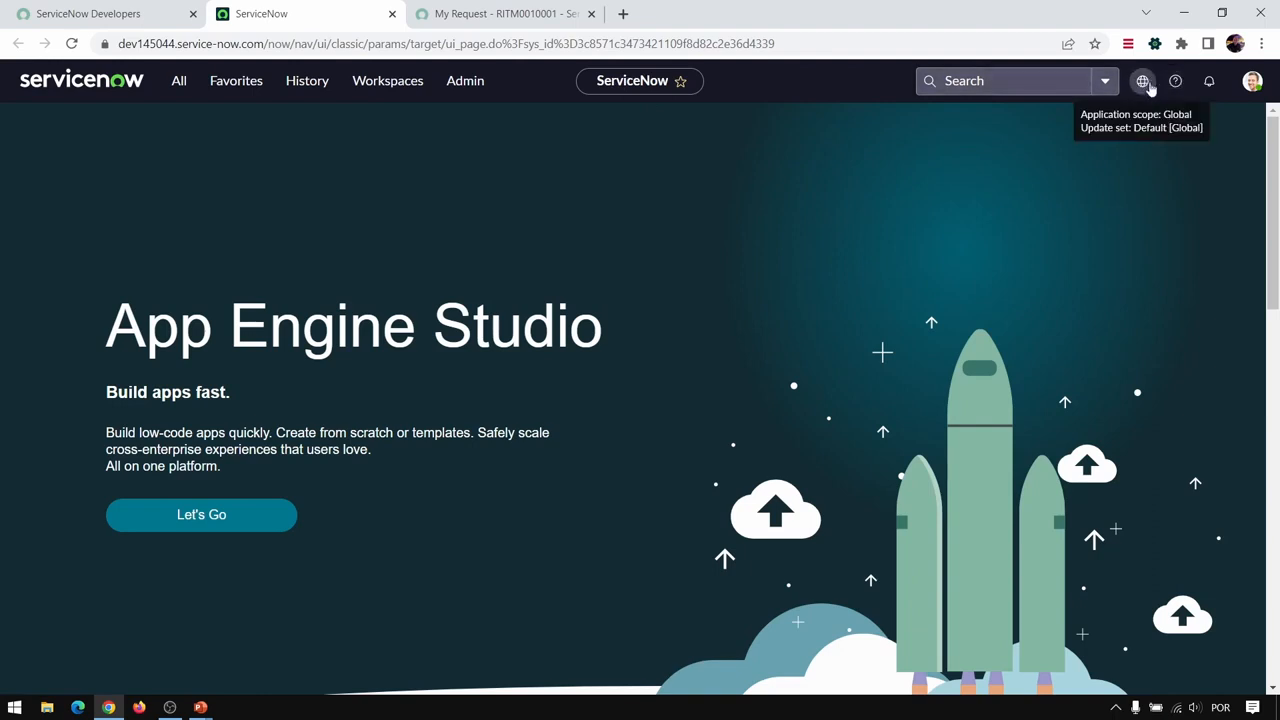
pyautogui.click(1255, 84)
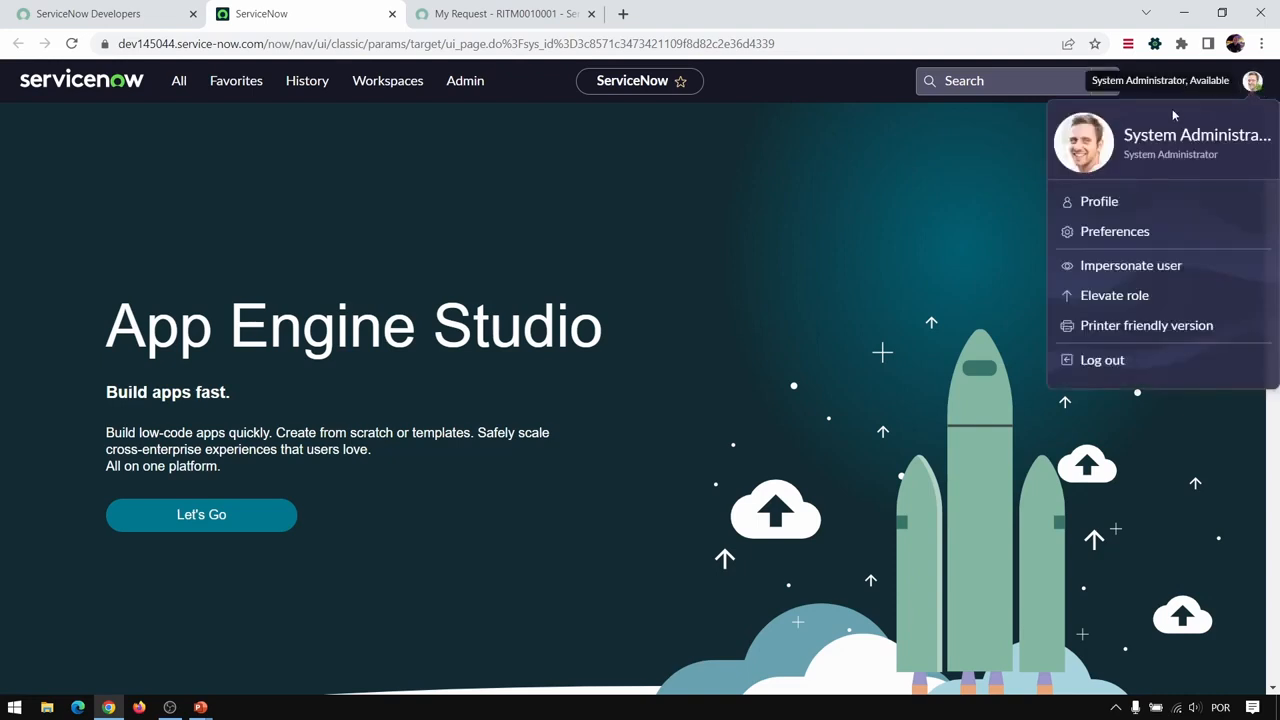
pyautogui.click(184, 88)
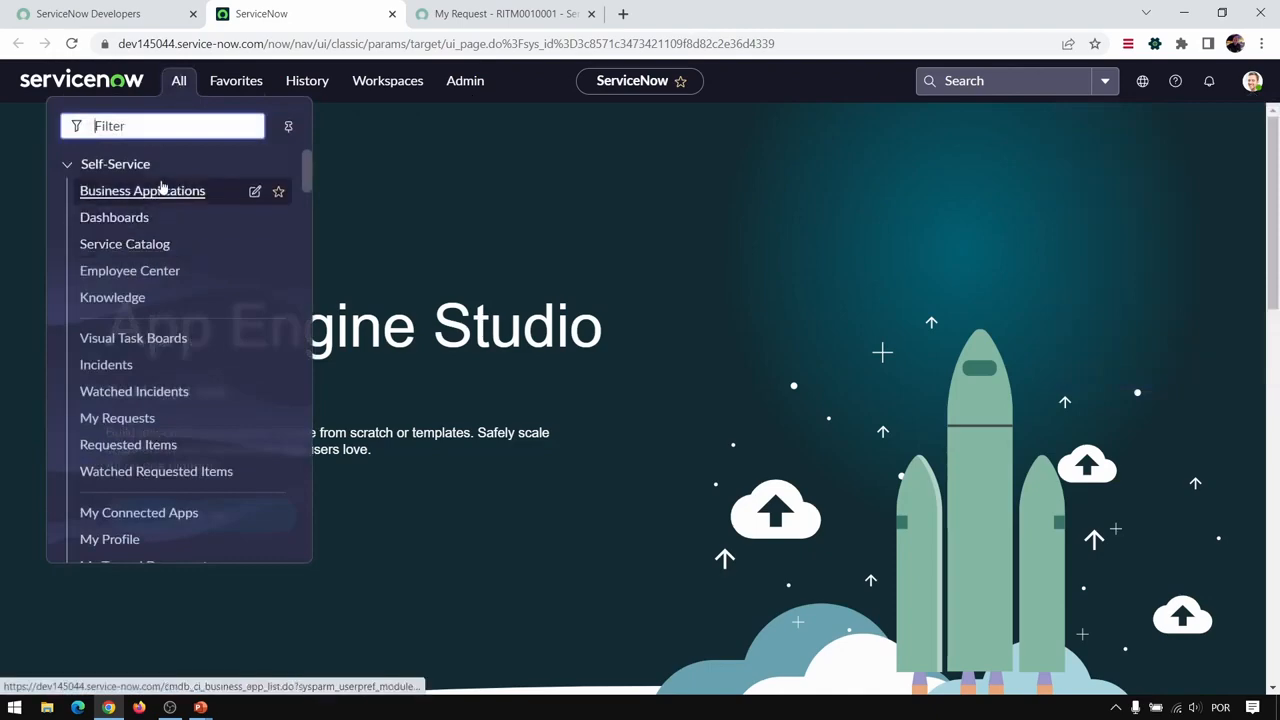
pyautogui.scroll(-15, 162, 187)
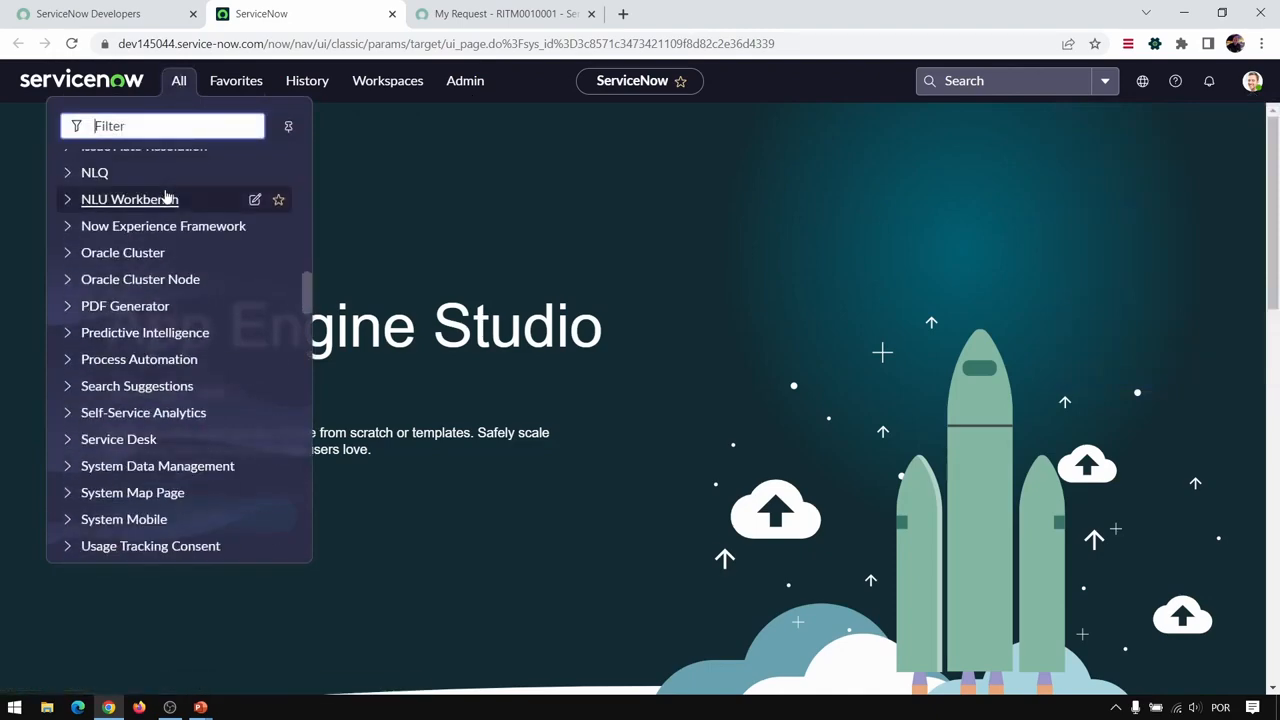
pyautogui.scroll(10, 296, 319)
pyautogui.scroll(-20, 296, 319)
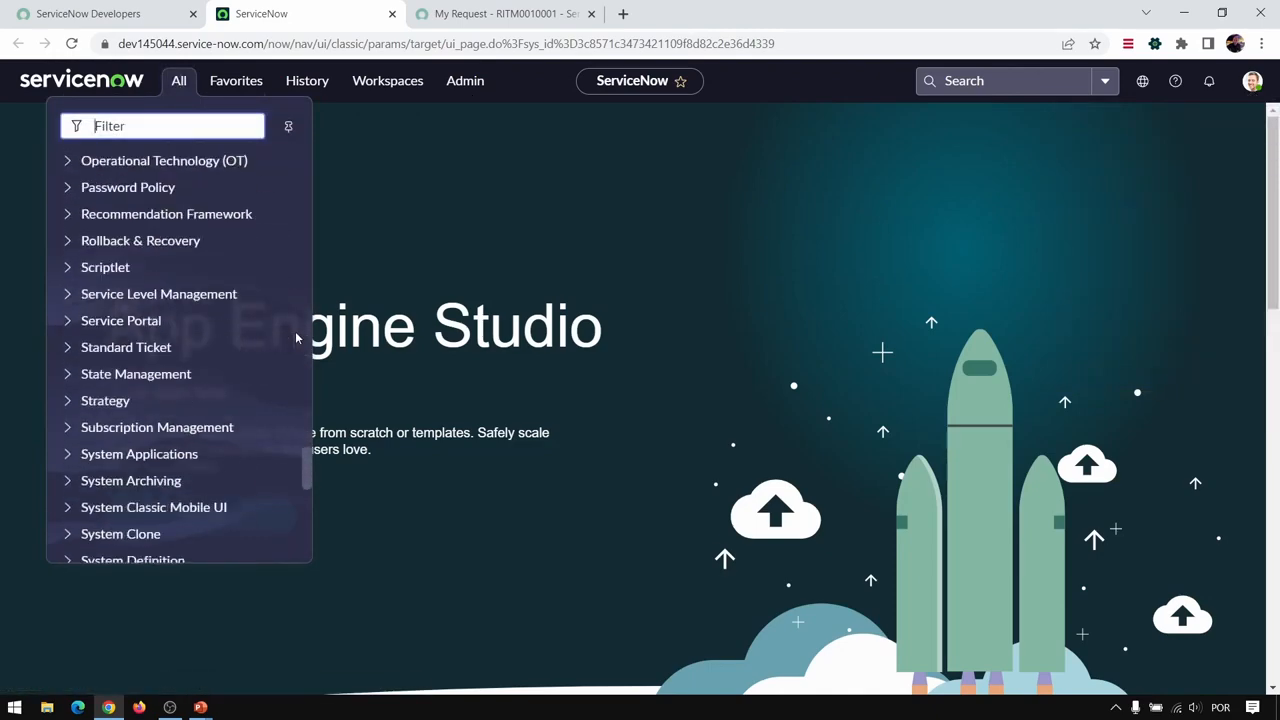
pyautogui.scroll(-5, 295, 338)
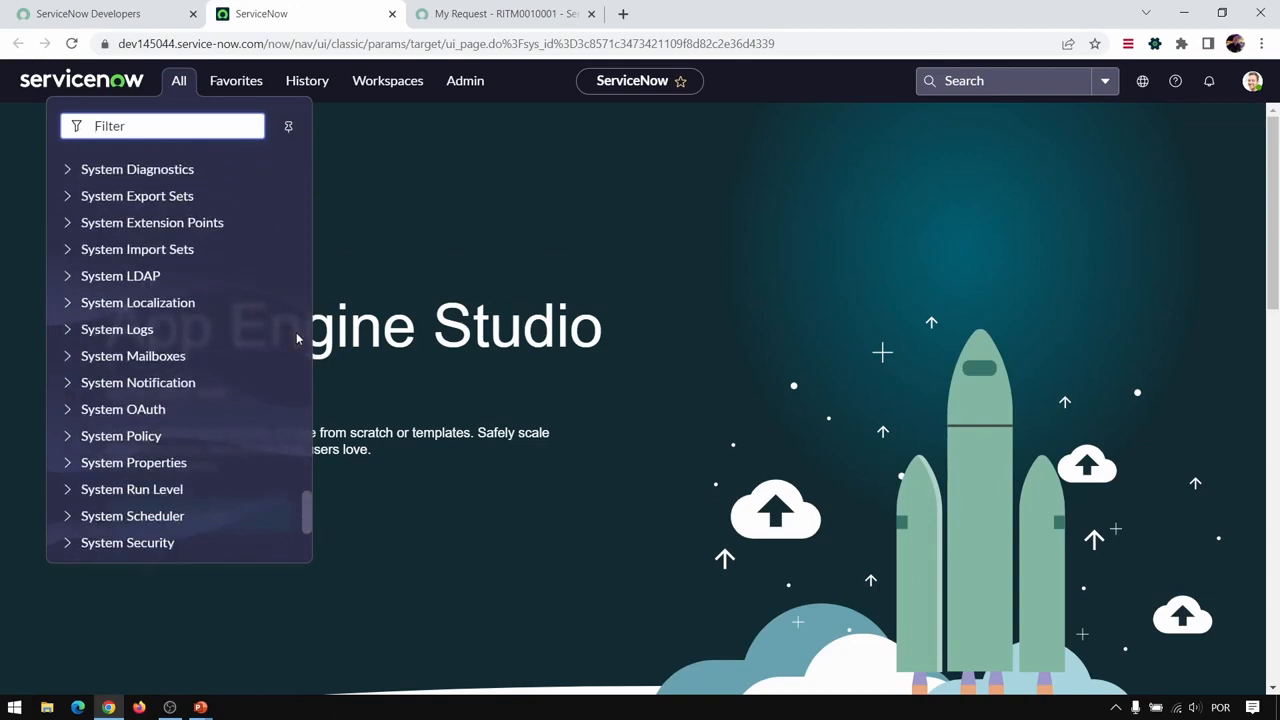
pyautogui.scroll(-5, 250, 360)
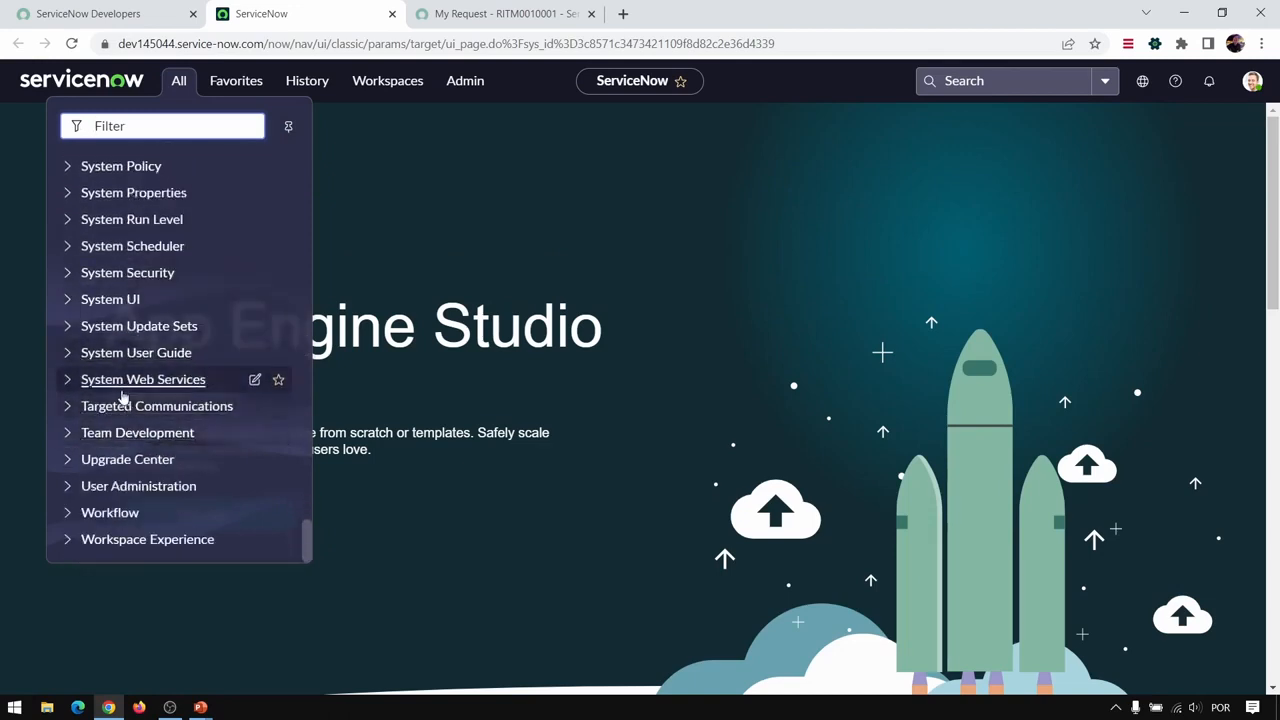
pyautogui.scroll(15, 117, 387)
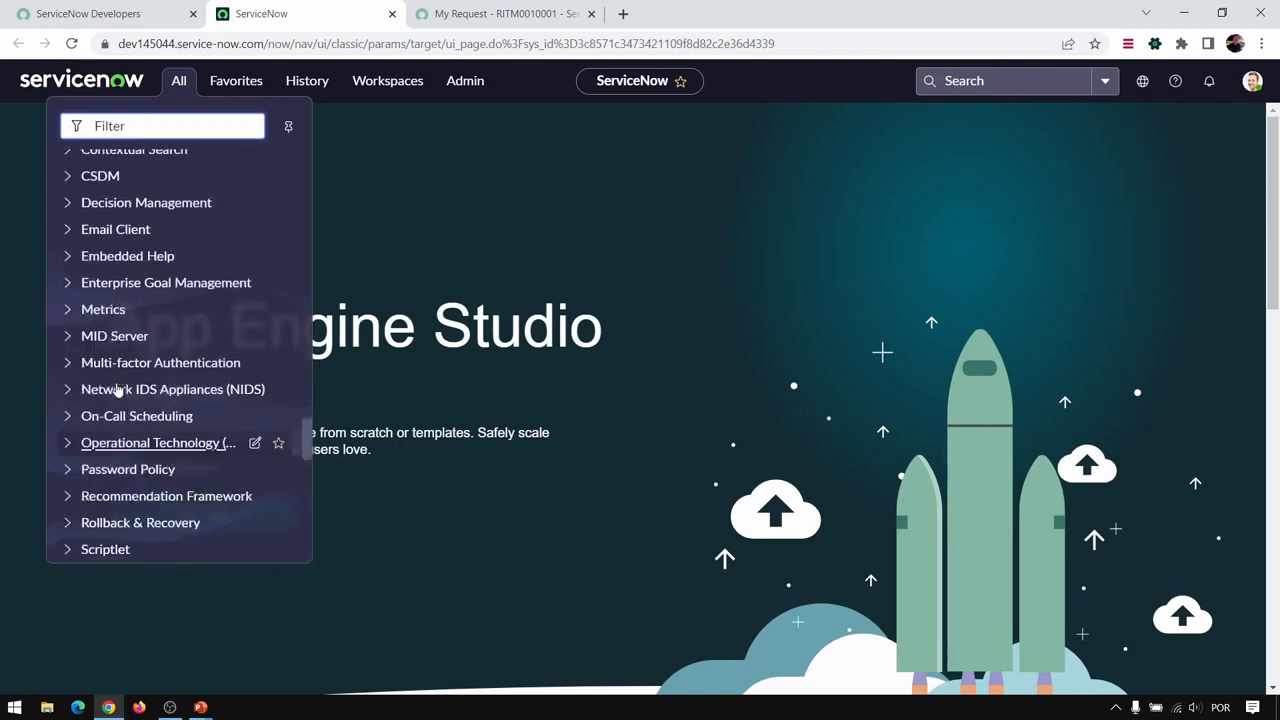
pyautogui.scroll(-5, 119, 385)
pyautogui.scroll(15, 118, 385)
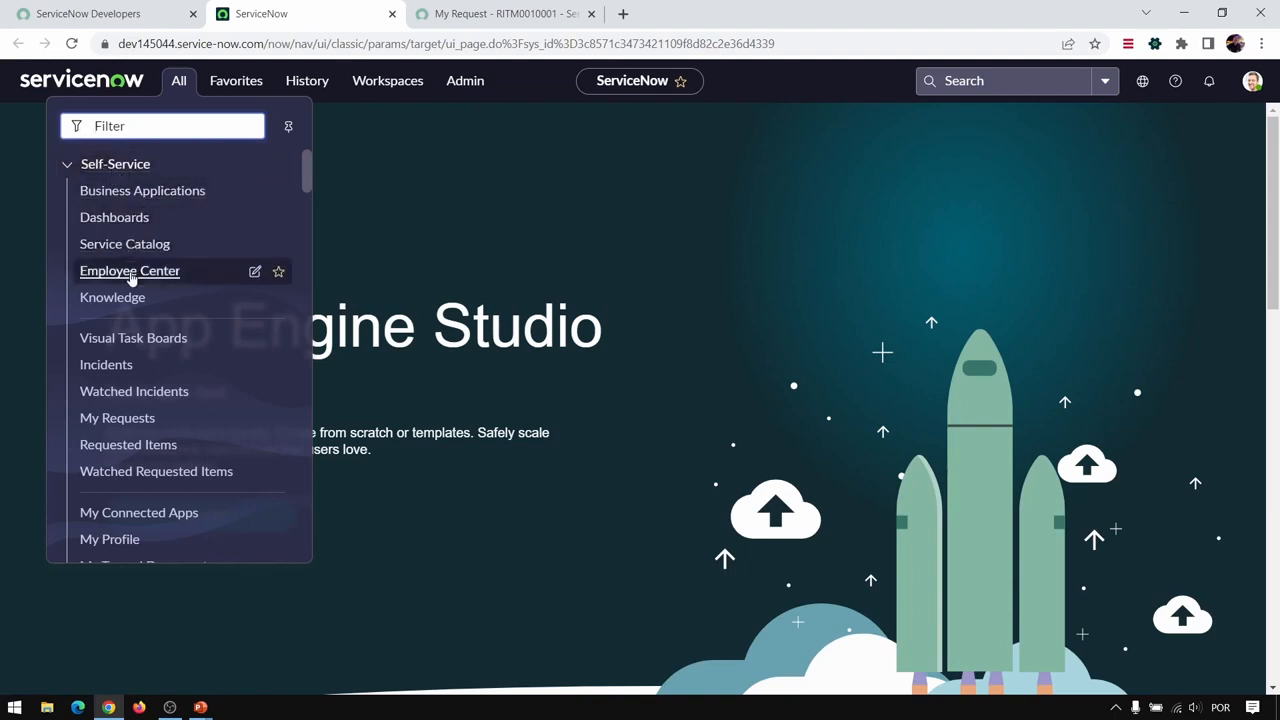
# - Collapse the Self-Service group in the application navigator and look through the other application groups
pyautogui.click(69, 167)
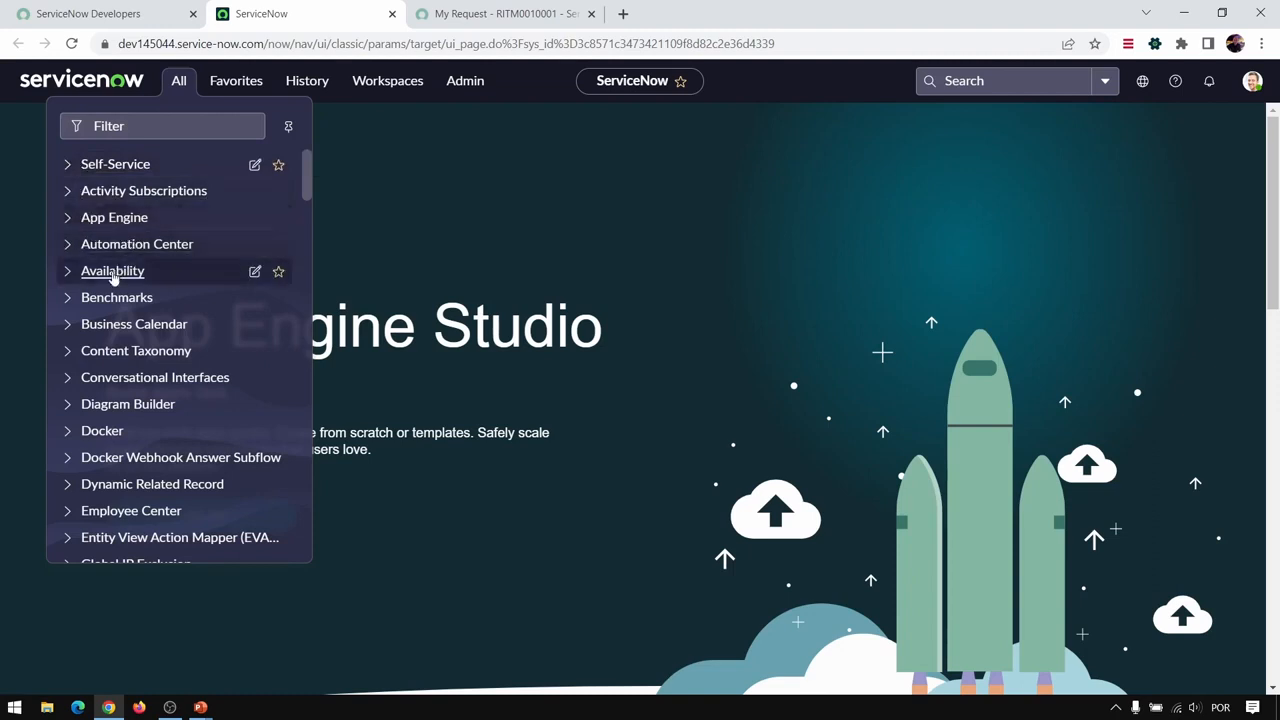
pyautogui.scroll(-5, 91, 330)
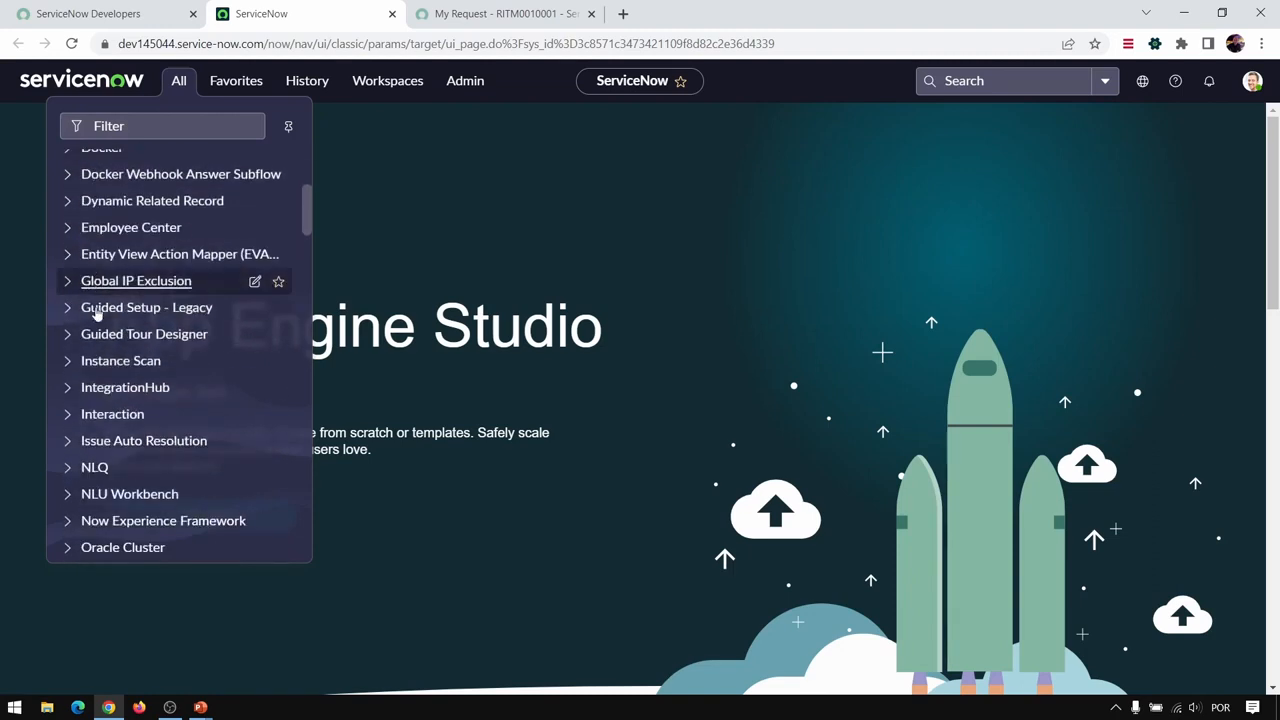
pyautogui.scroll(-3, 97, 313)
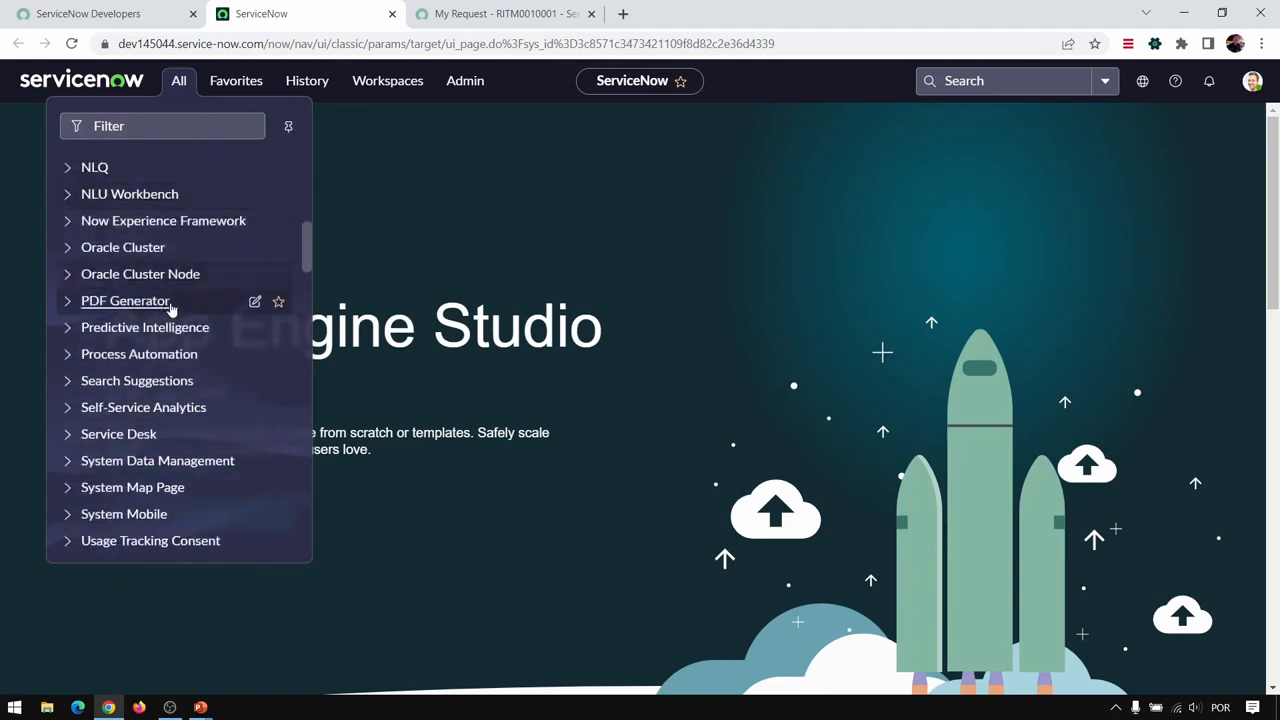
pyautogui.scroll(8, 229, 343)
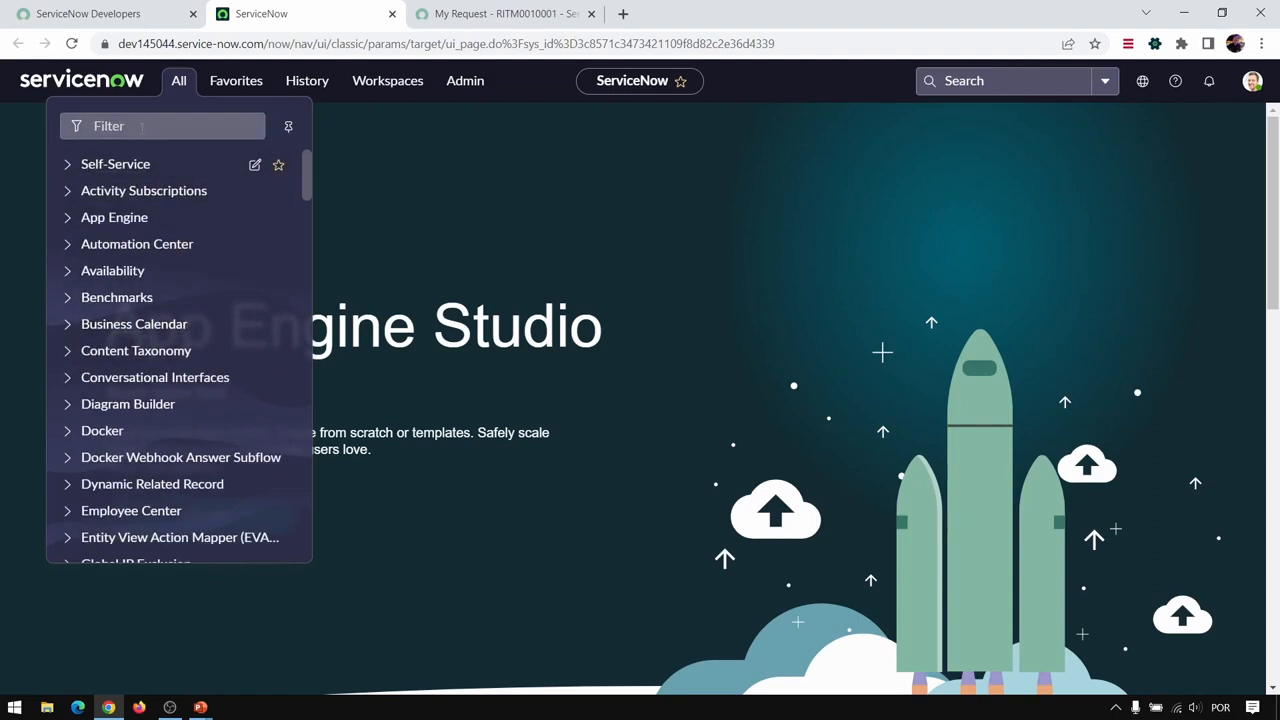
# - Filter the application navigator by "incident" and open the list of all incidents from the Incident application
pyautogui.click(142, 127)
pyautogui.write('incidne')
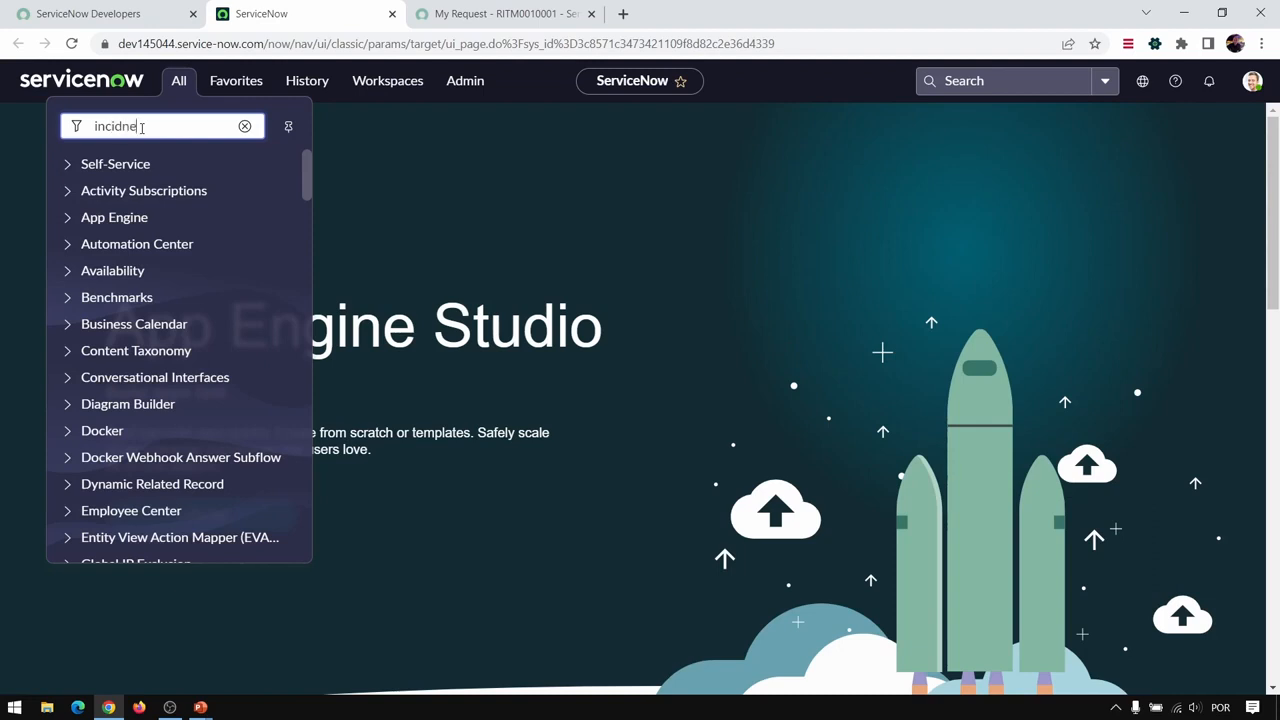
pyautogui.press('BackSpace')
pyautogui.press('BackSpace')
pyautogui.write('ent')
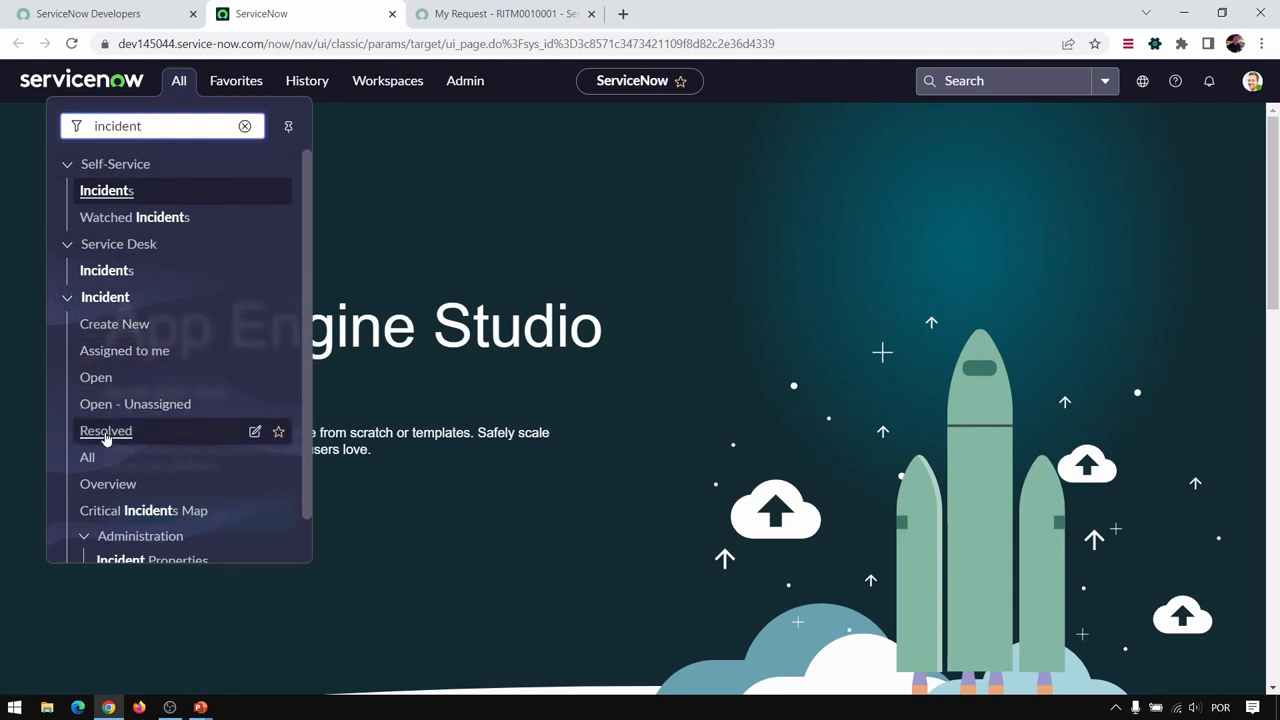
pyautogui.scroll(-1, 103, 458)
pyautogui.scroll(1, 103, 450)
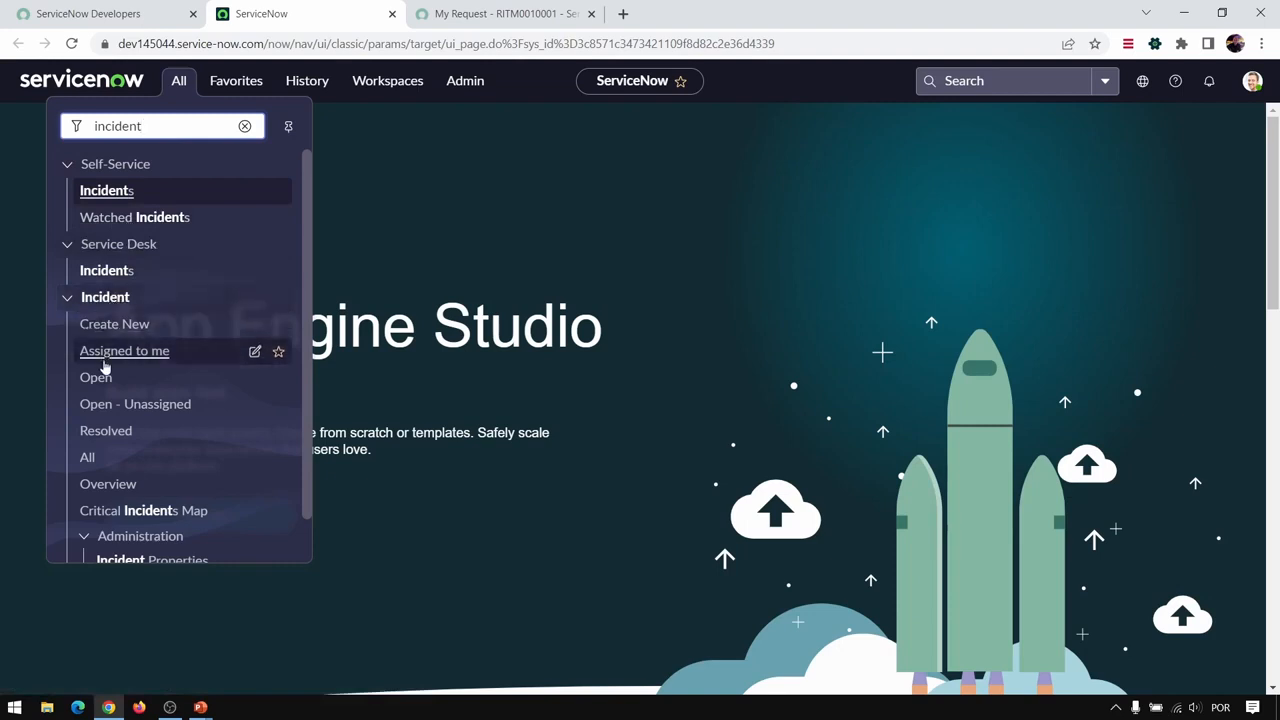
pyautogui.click(87, 459)
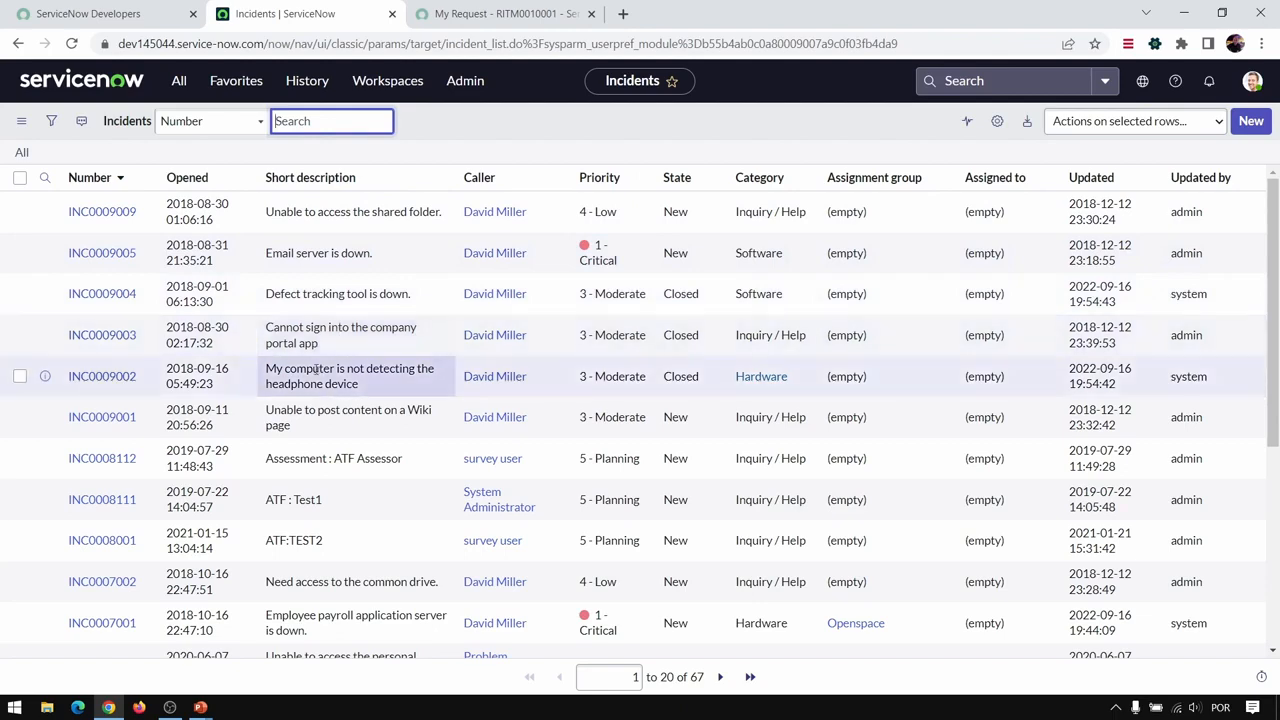
# - Try docking the application navigator beside the incident list and release it back to a floating menu
pyautogui.click(180, 84)
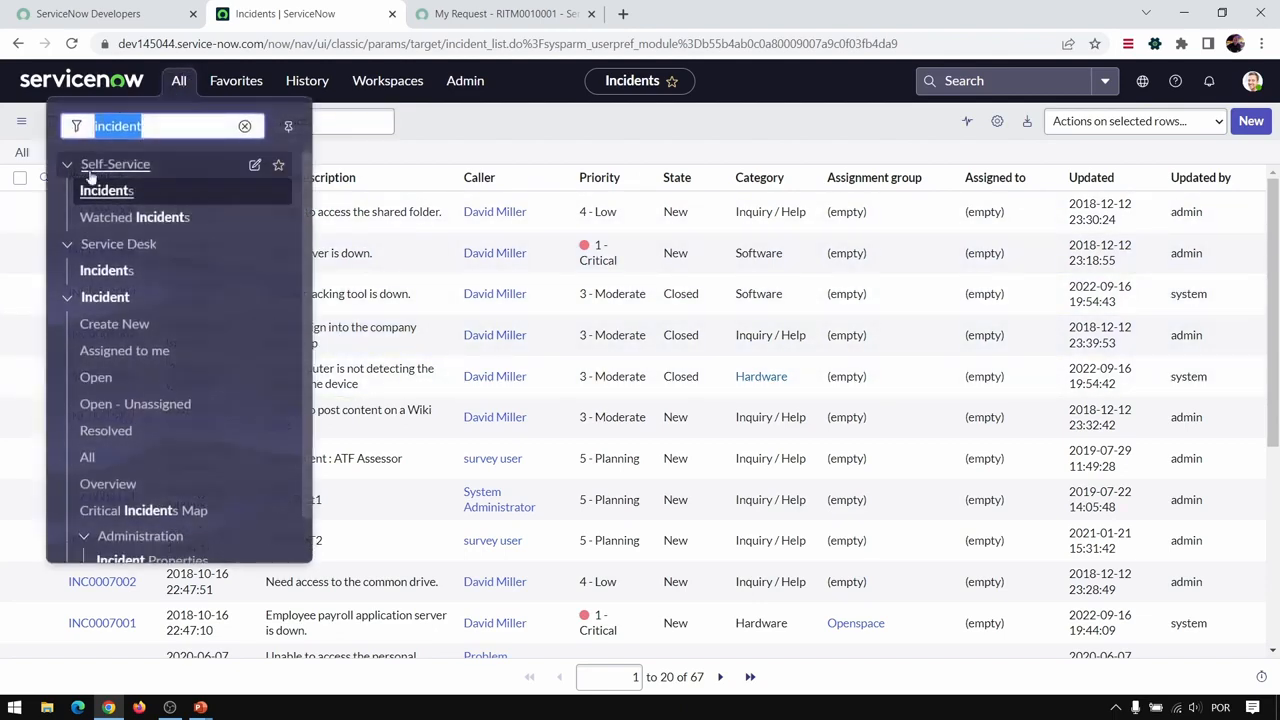
pyautogui.click(290, 128)
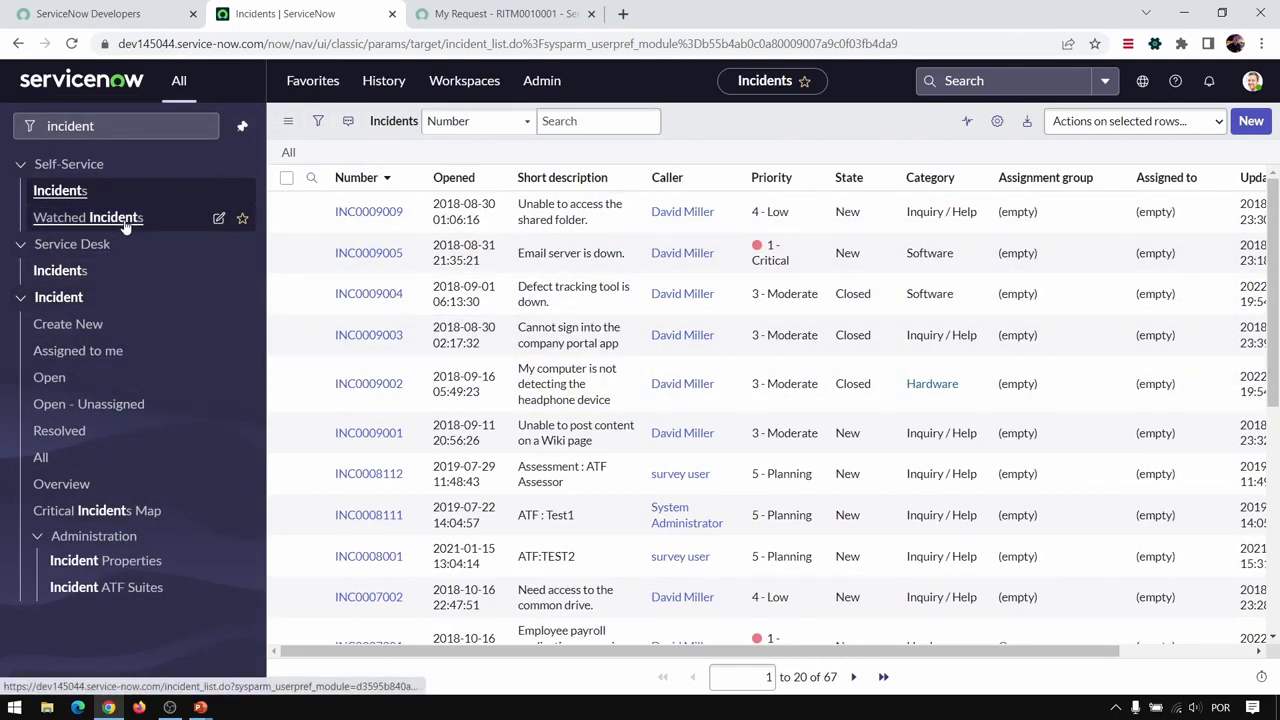
pyautogui.click(242, 126)
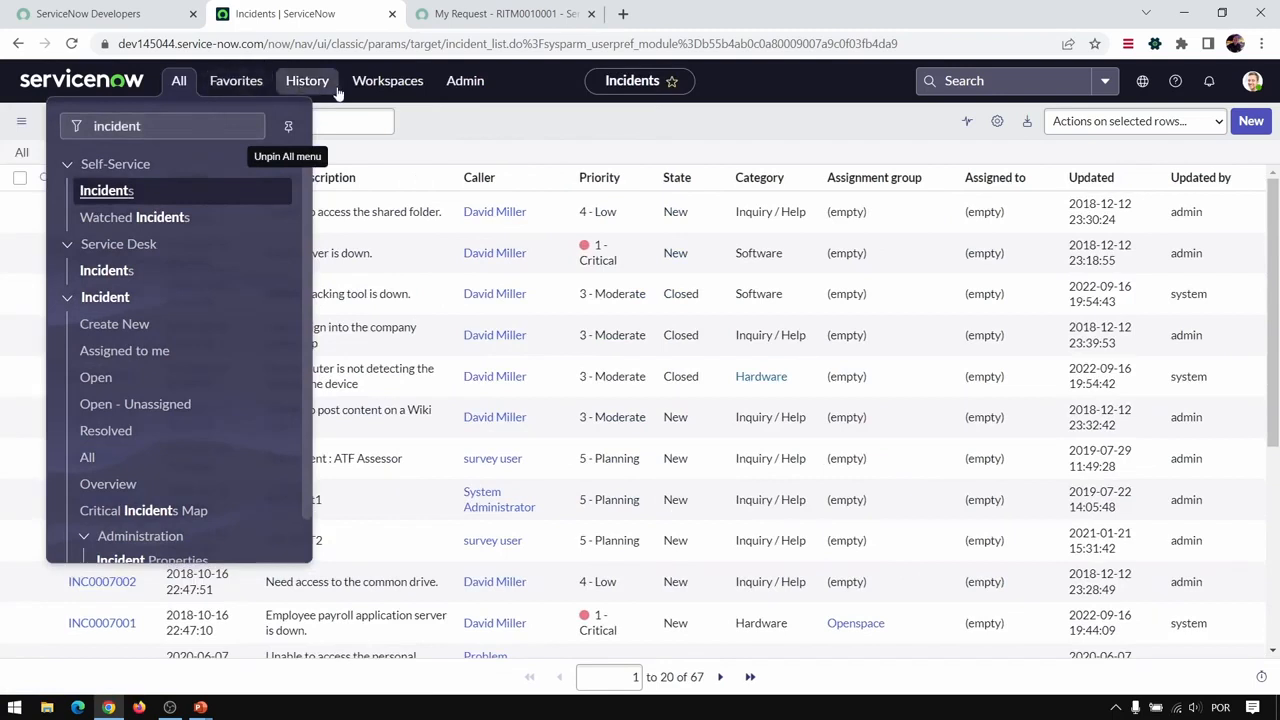
# - Add the Incident application's All module to the favorites and check it in the favorites list
pyautogui.click(238, 83)
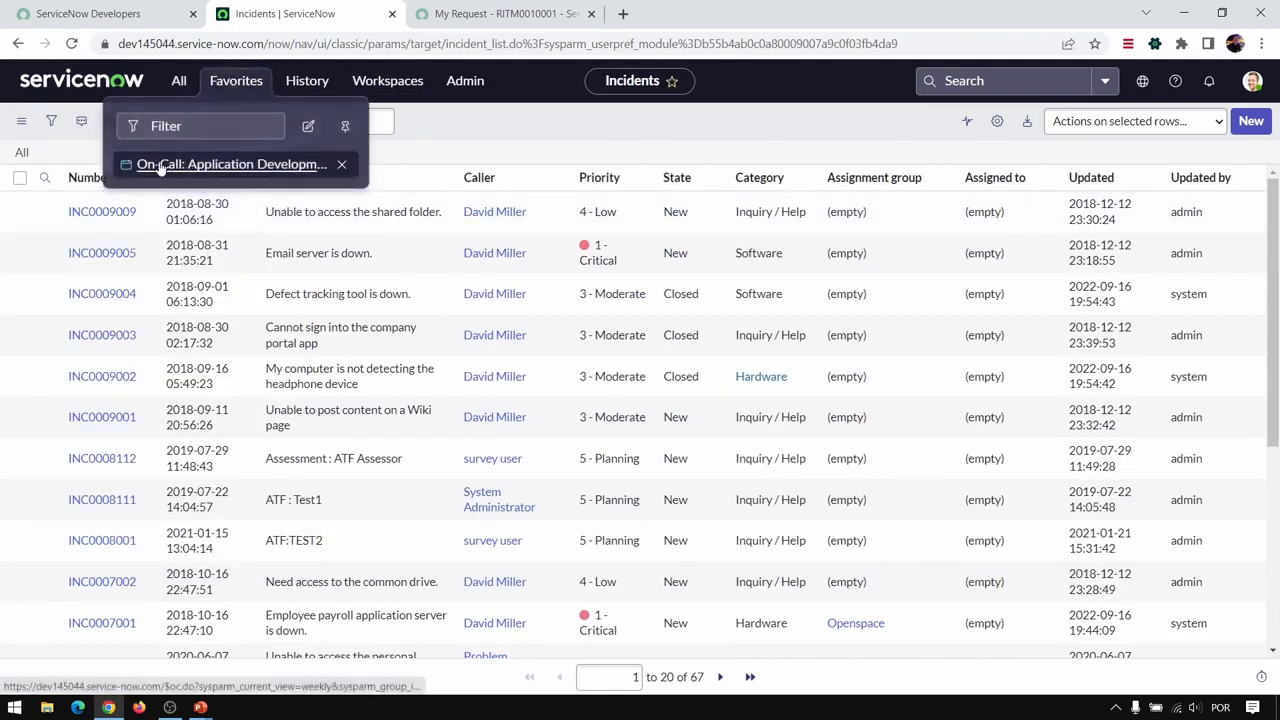
pyautogui.click(181, 84)
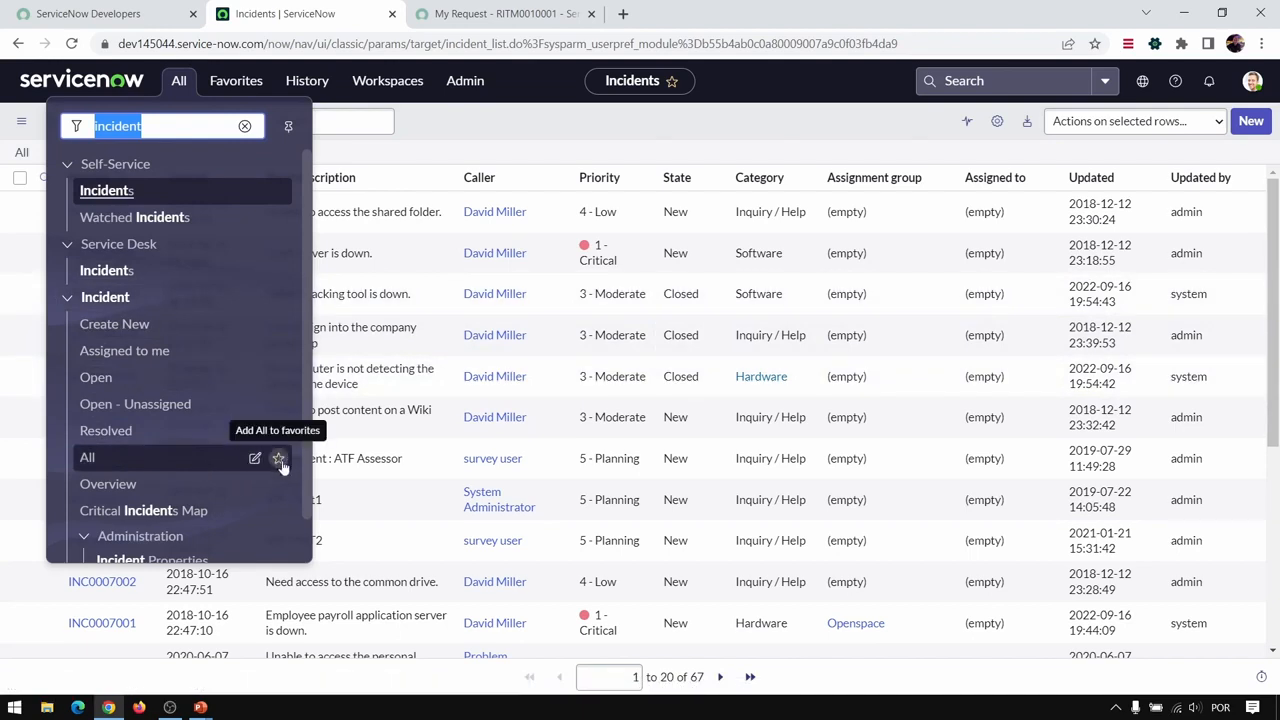
pyautogui.click(279, 460)
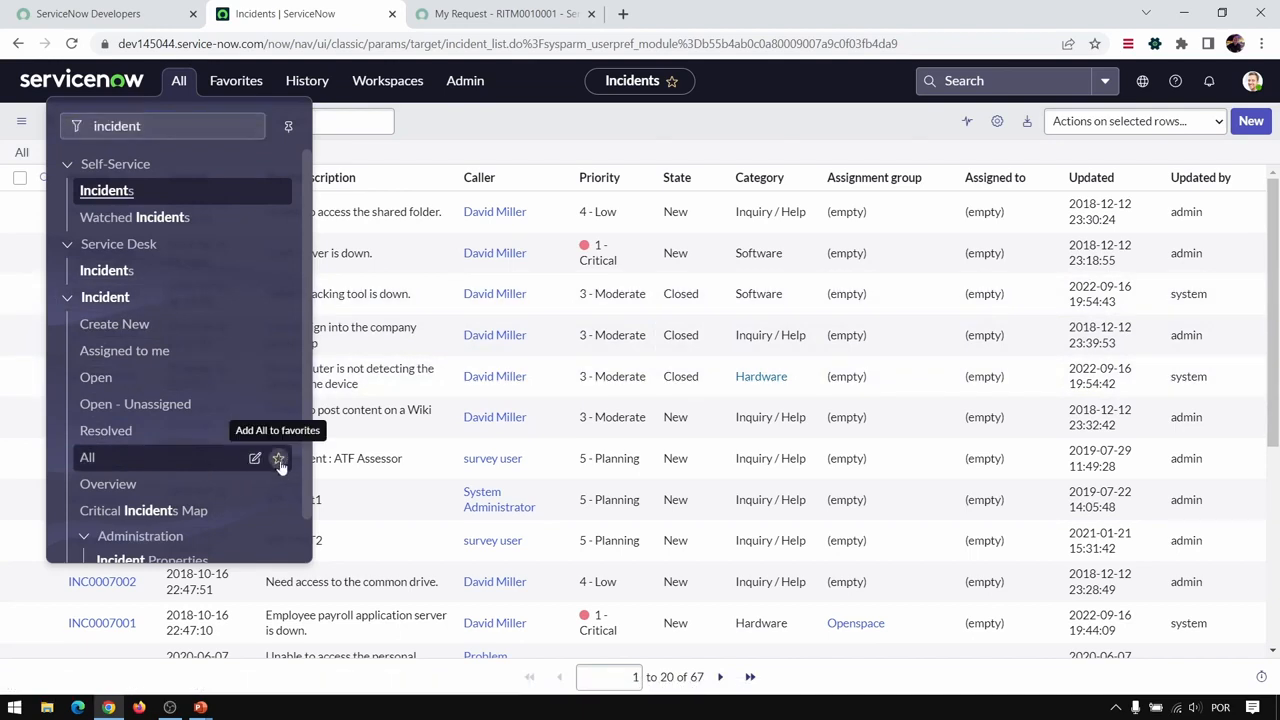
pyautogui.click(236, 80)
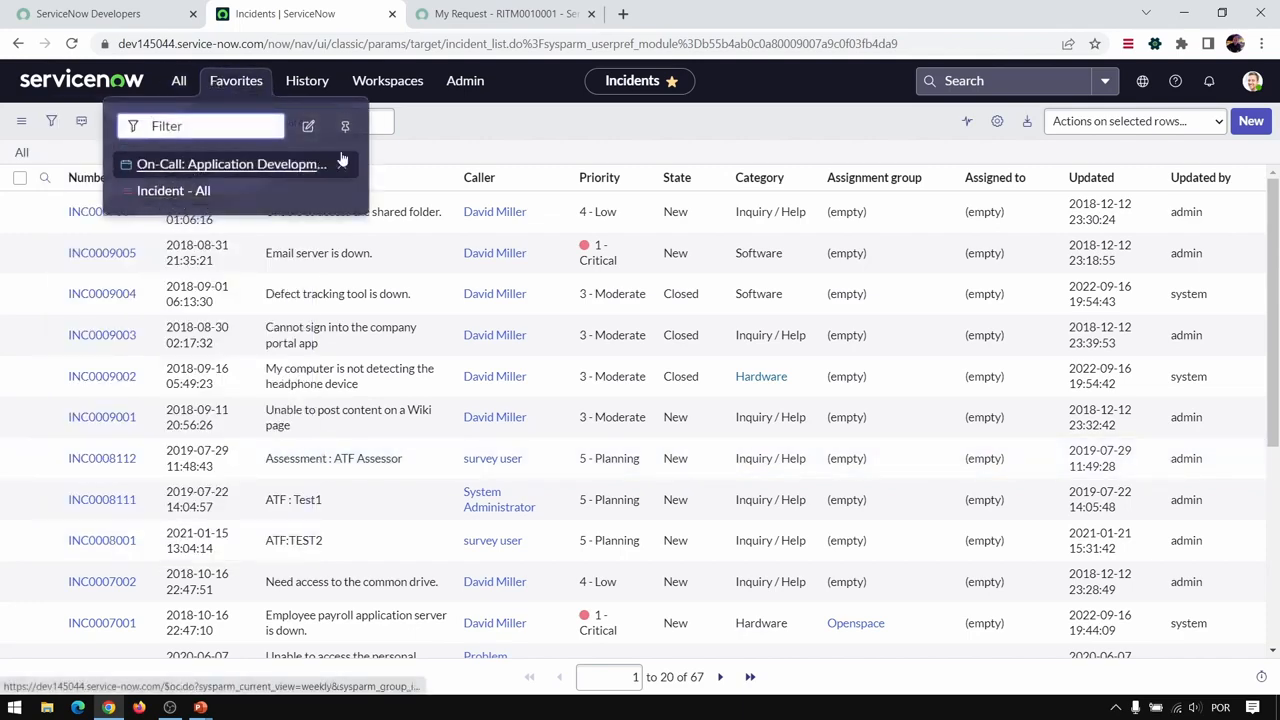
pyautogui.click(484, 121)
# - Return to the ServiceNow home page and open the "Incident - All" list from the favorites
pyautogui.click(64, 79)
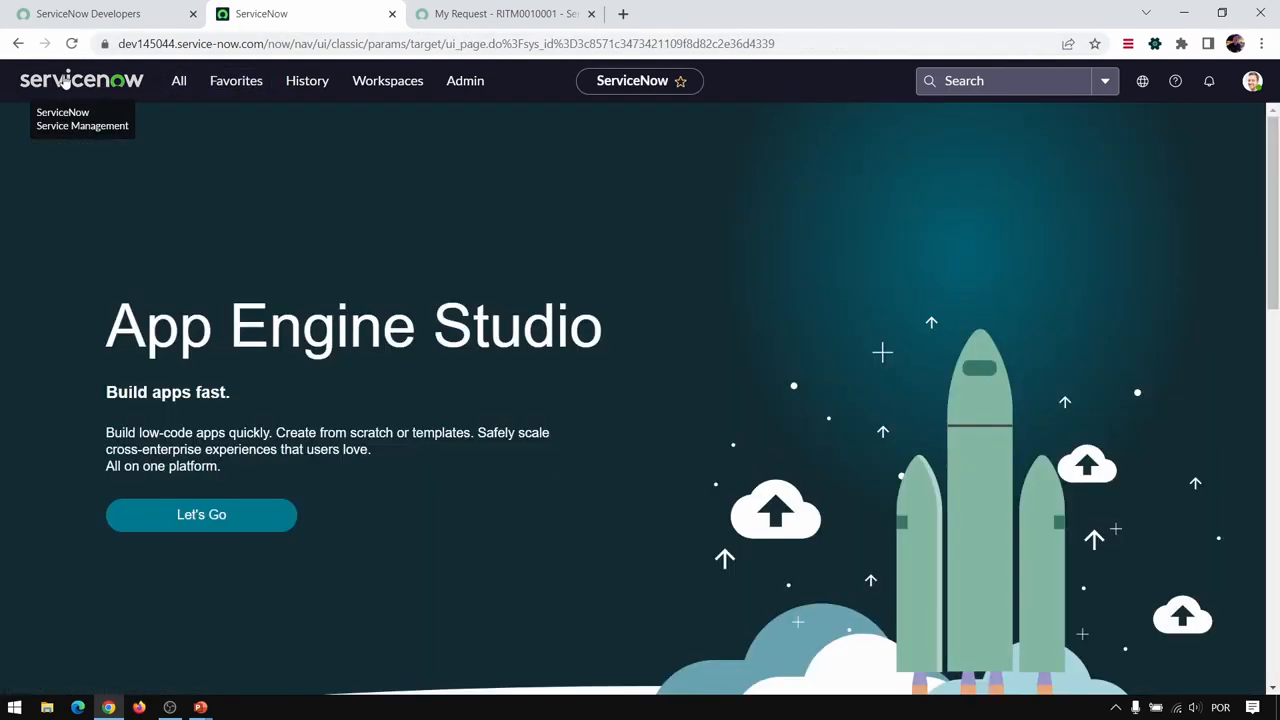
pyautogui.click(178, 80)
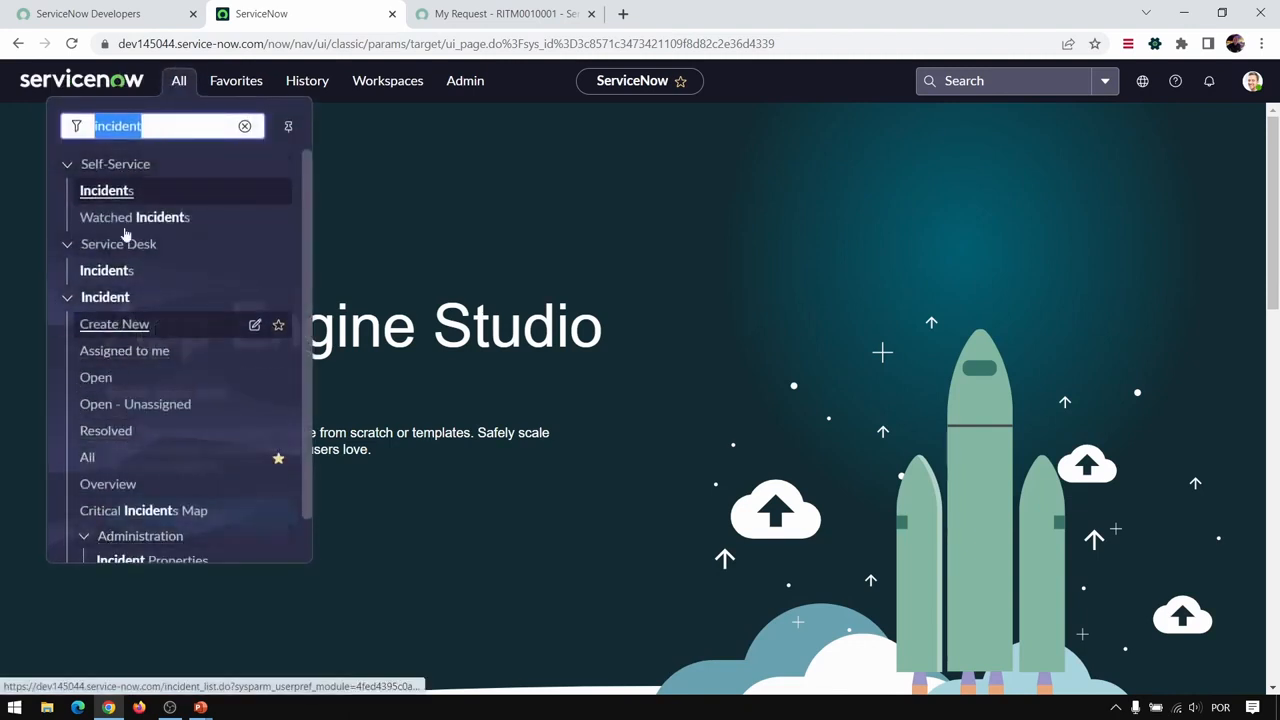
pyautogui.click(238, 84)
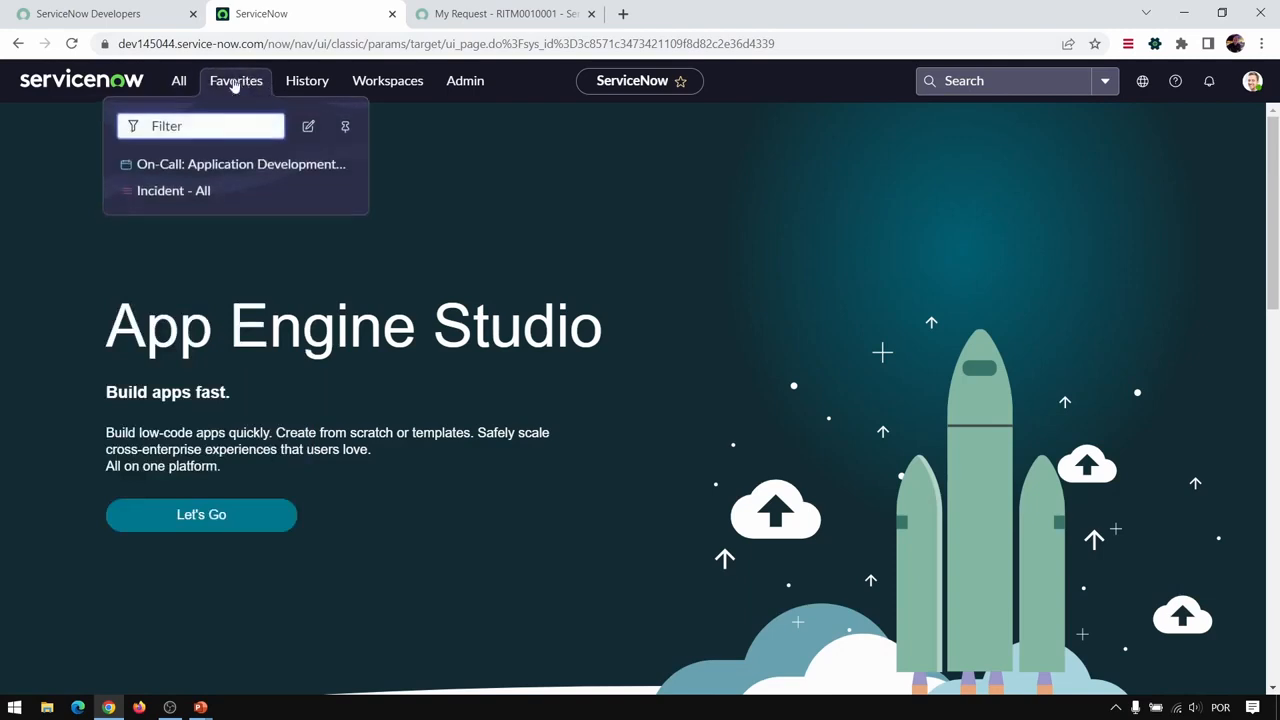
pyautogui.click(169, 194)
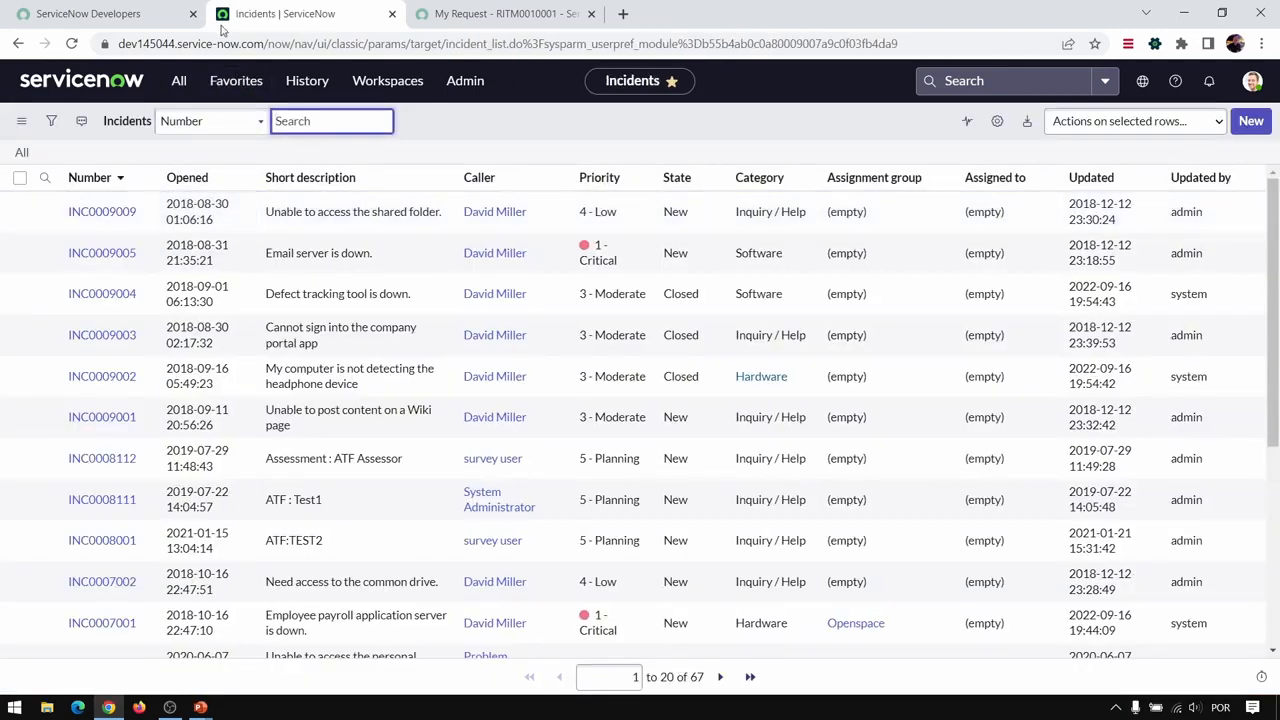
# - Try docking the favorites list beside the incidents, switch the docked pane to all applications, and undock it
pyautogui.click(234, 84)
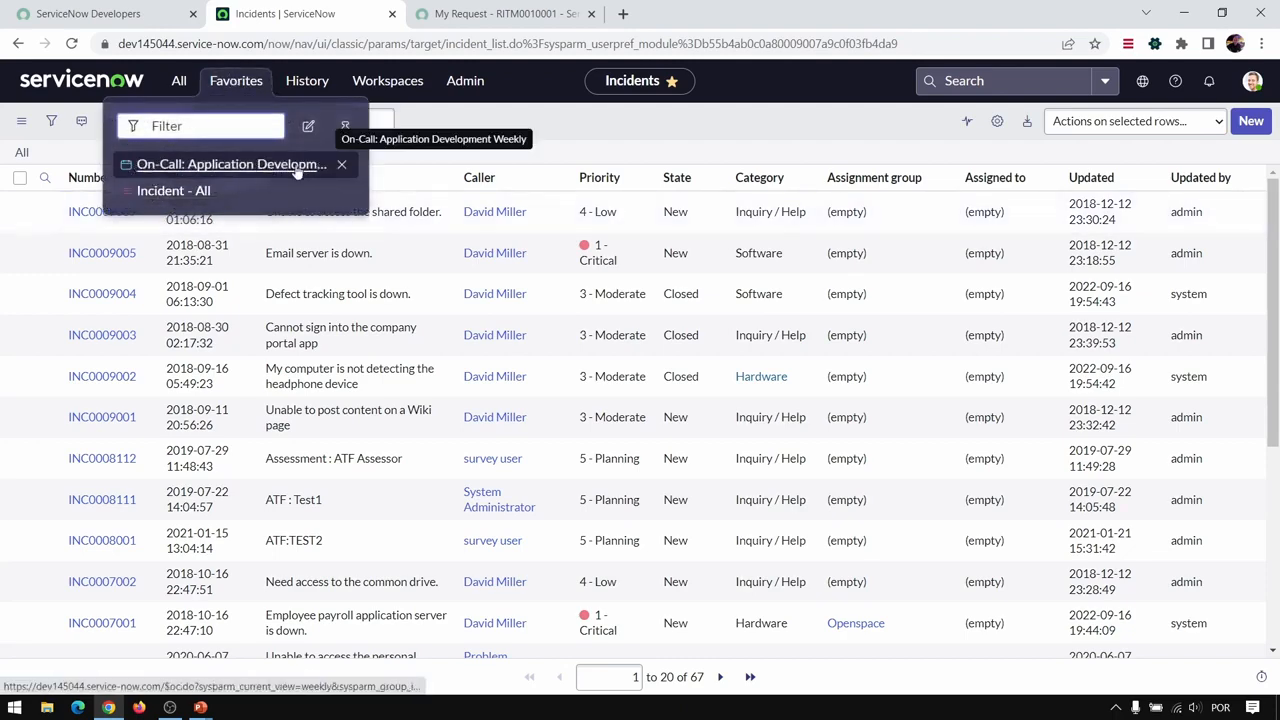
pyautogui.click(348, 127)
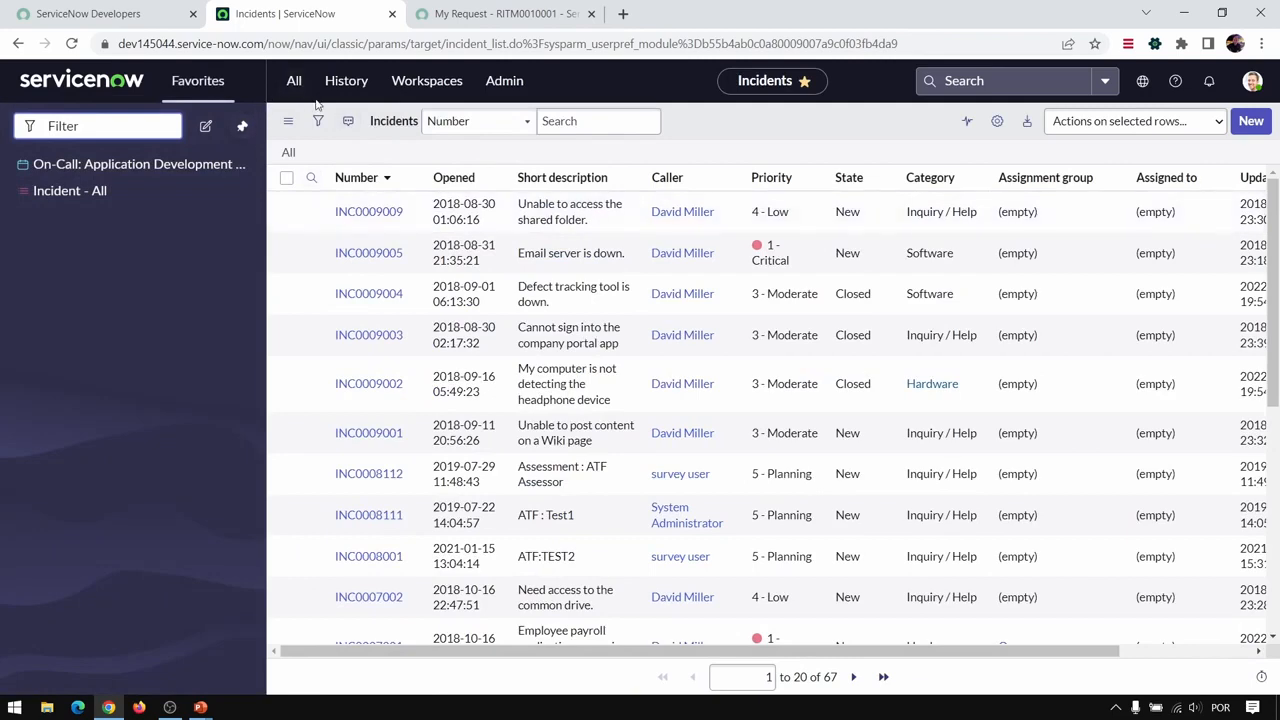
pyautogui.click(294, 80)
pyautogui.click(518, 128)
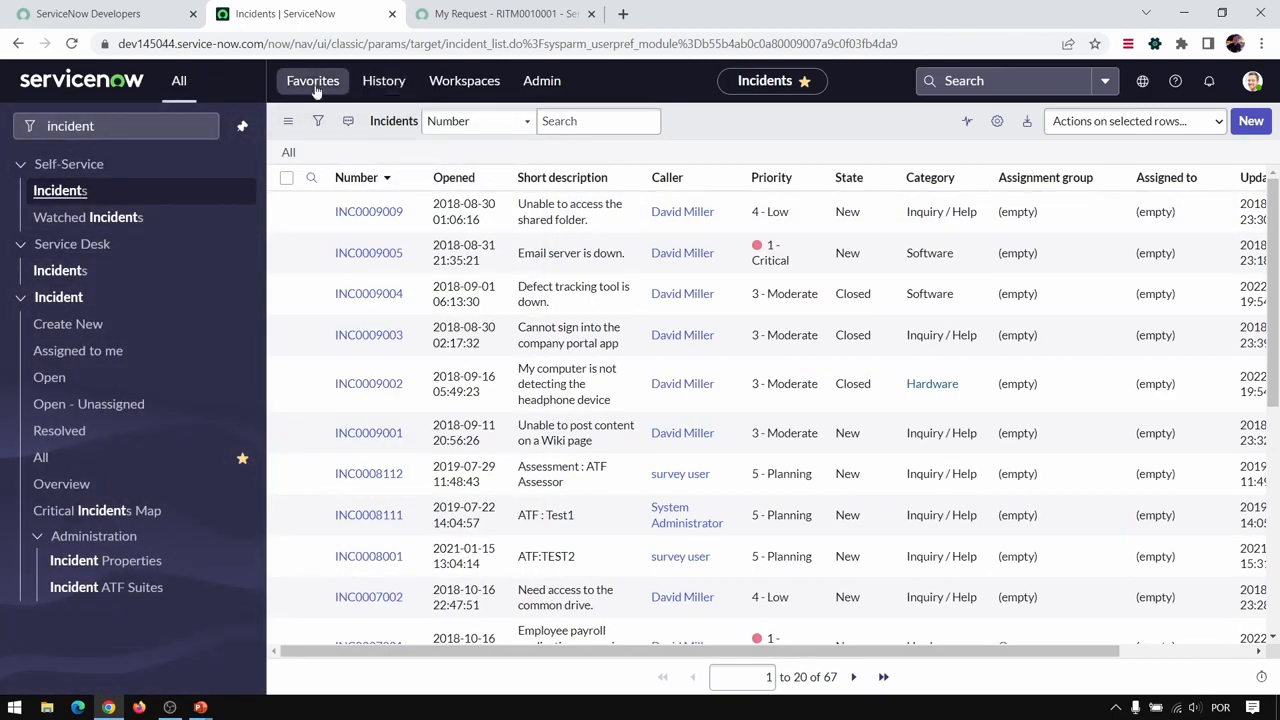
pyautogui.click(242, 126)
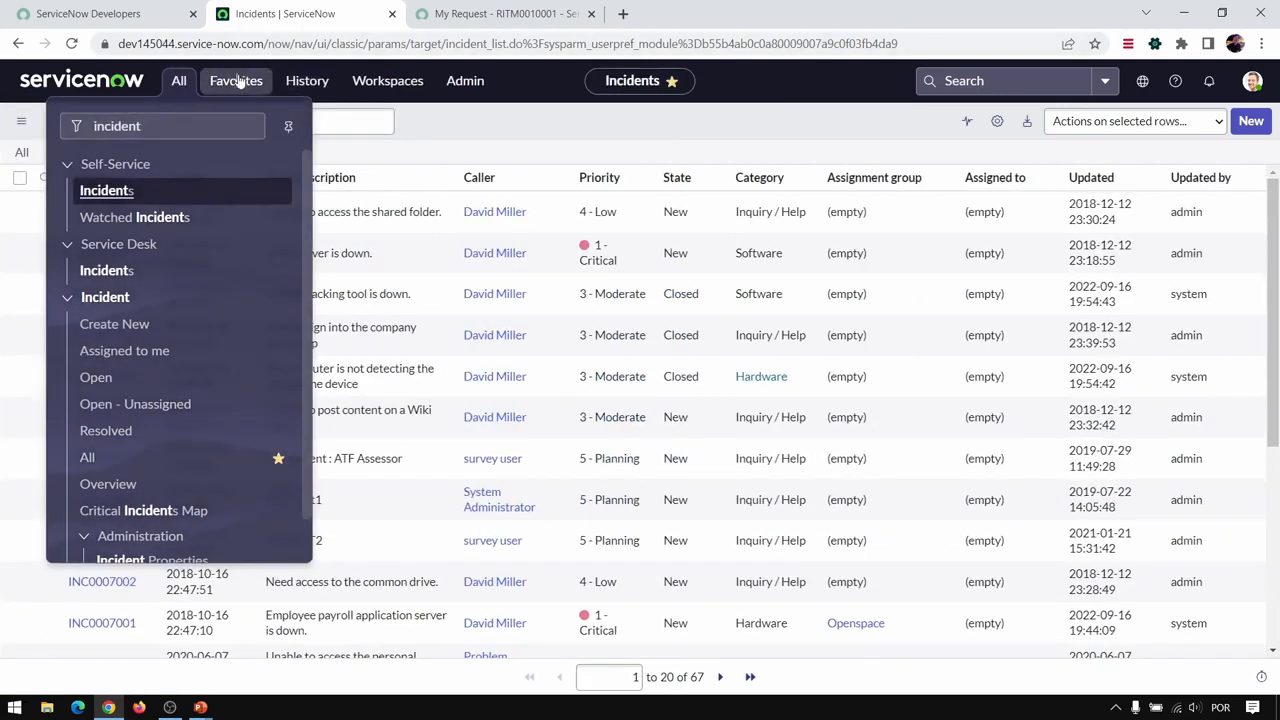
# - Check the history of recently visited pages and look over the incident modules in the application navigator
pyautogui.click(300, 80)
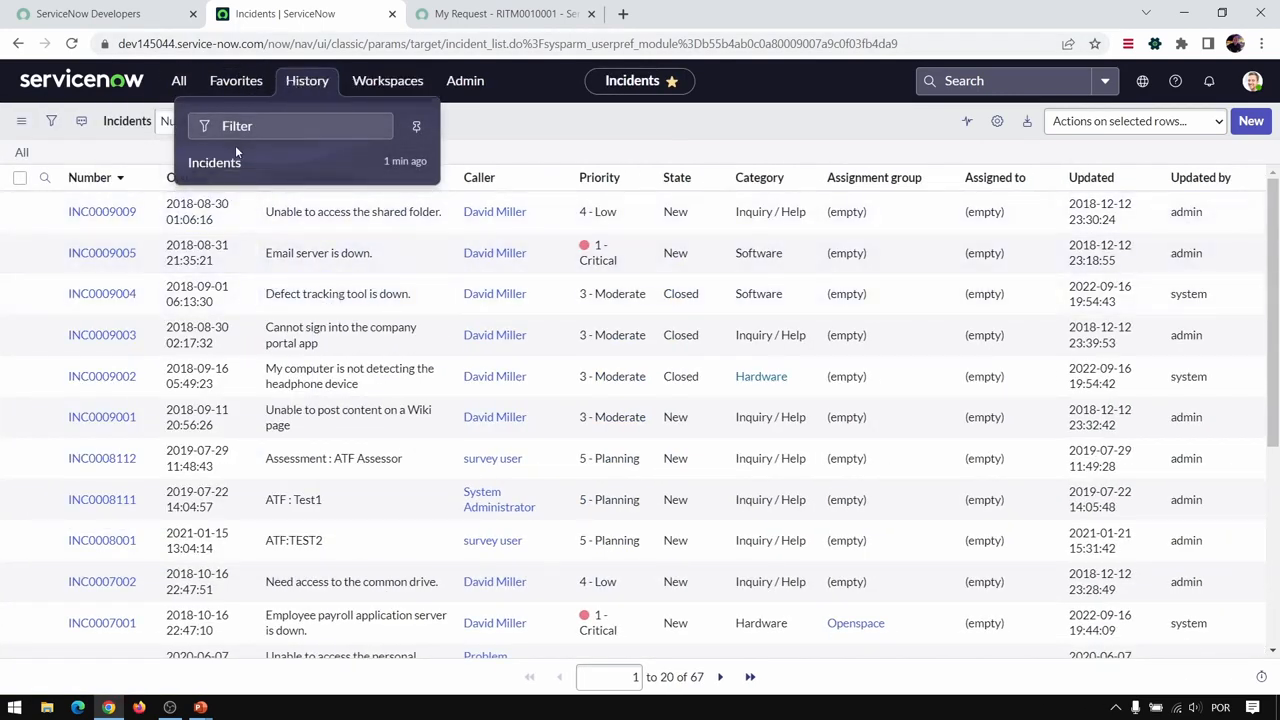
pyautogui.click(179, 80)
pyautogui.scroll(-2, 207, 238)
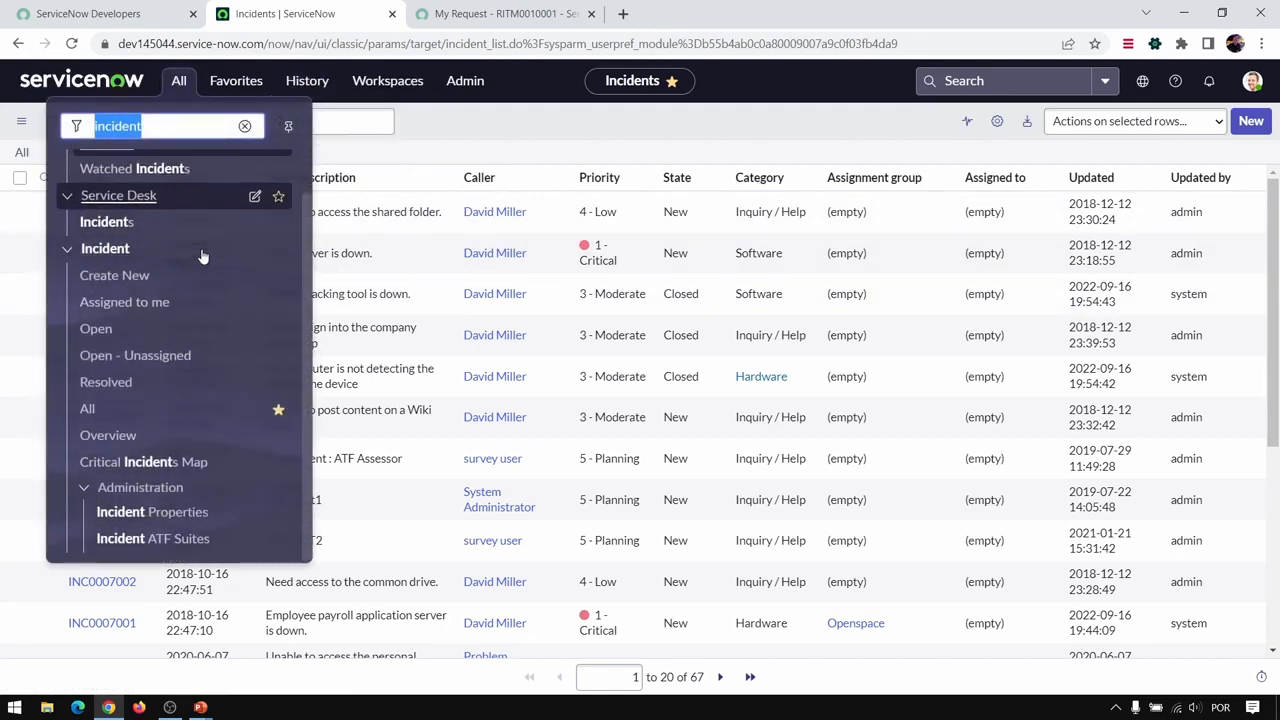
pyautogui.scroll(2, 214, 243)
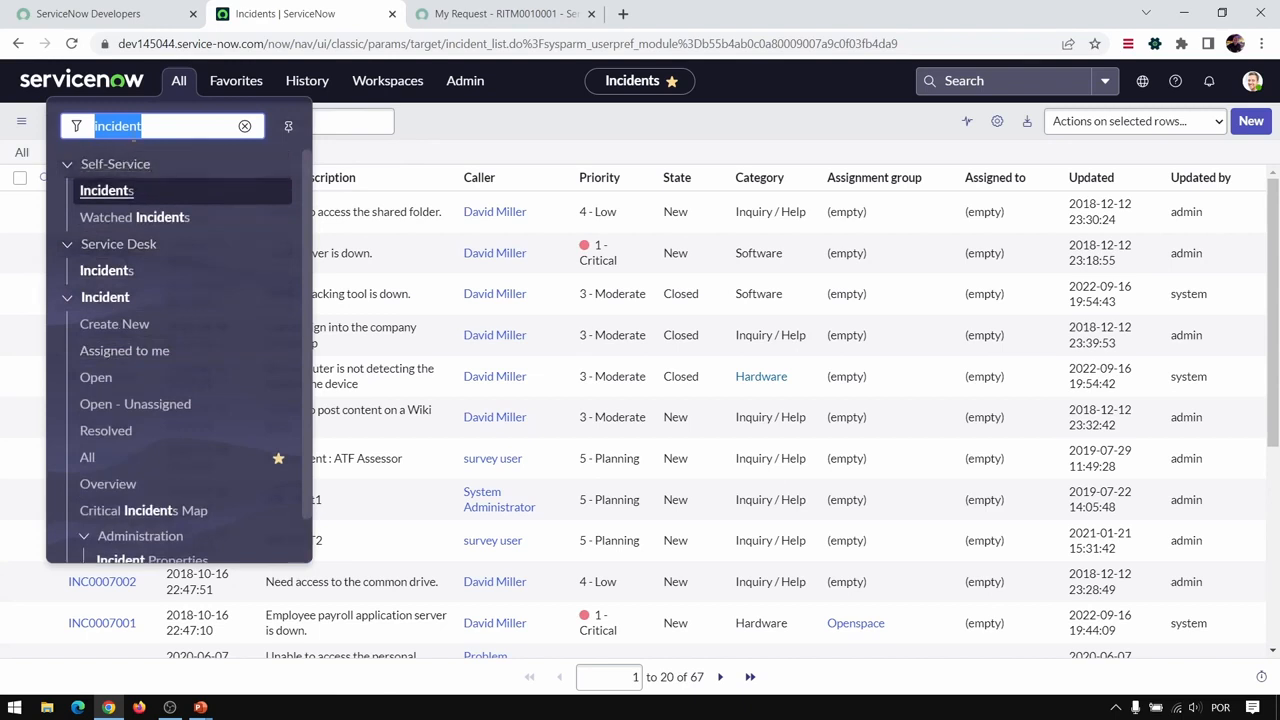
# - Filter the applications for "dashb", open the Self-Service Dashboards module and view the Assessment Overview dashboard
pyautogui.write('dashb')
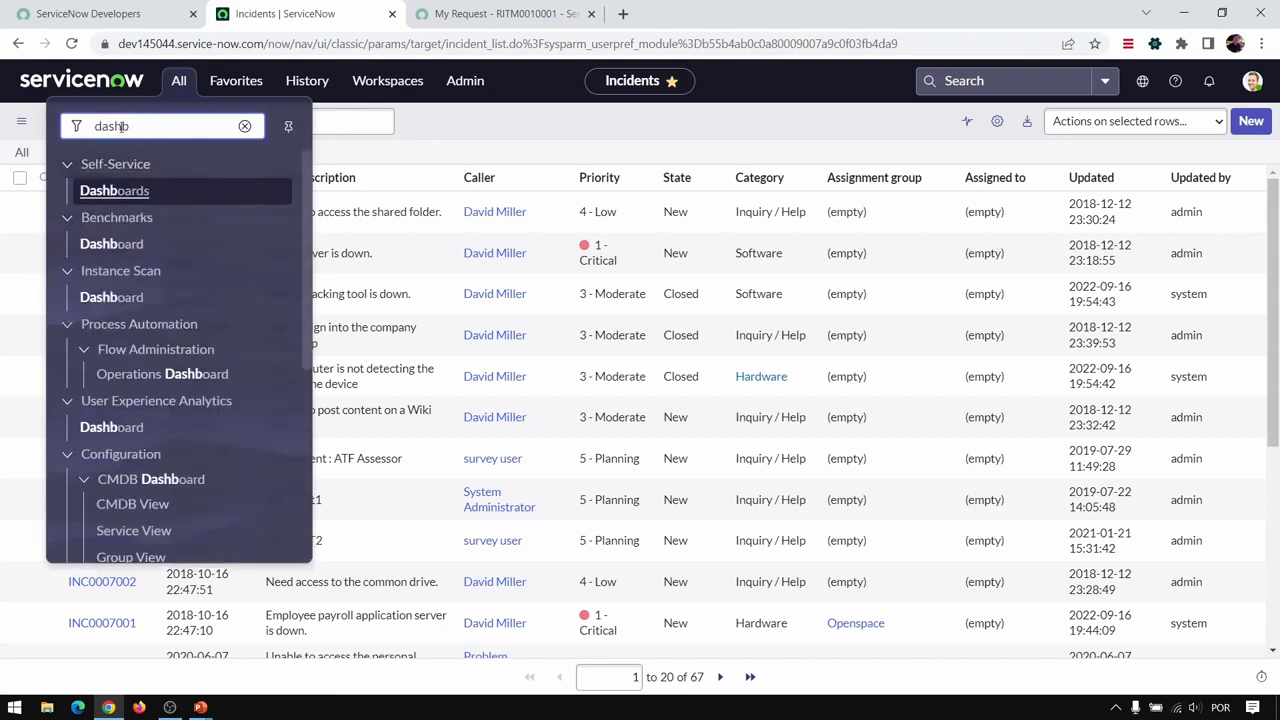
pyautogui.click(190, 191)
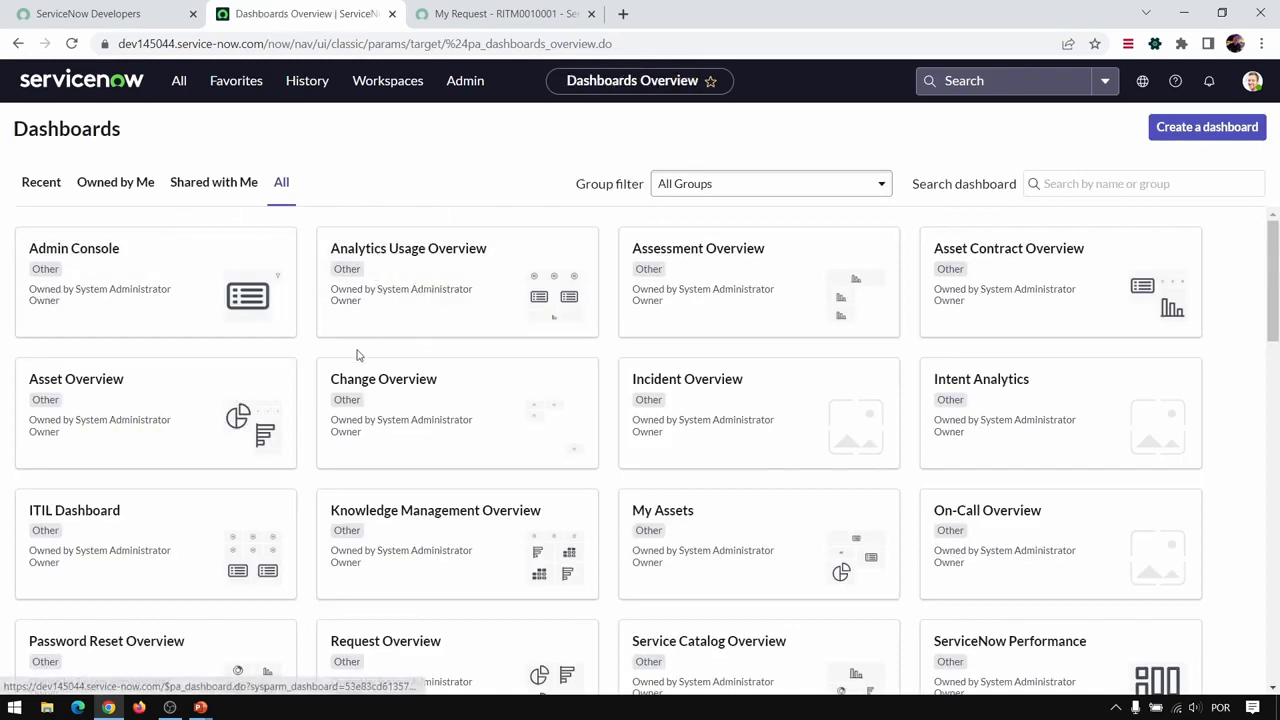
pyautogui.click(744, 251)
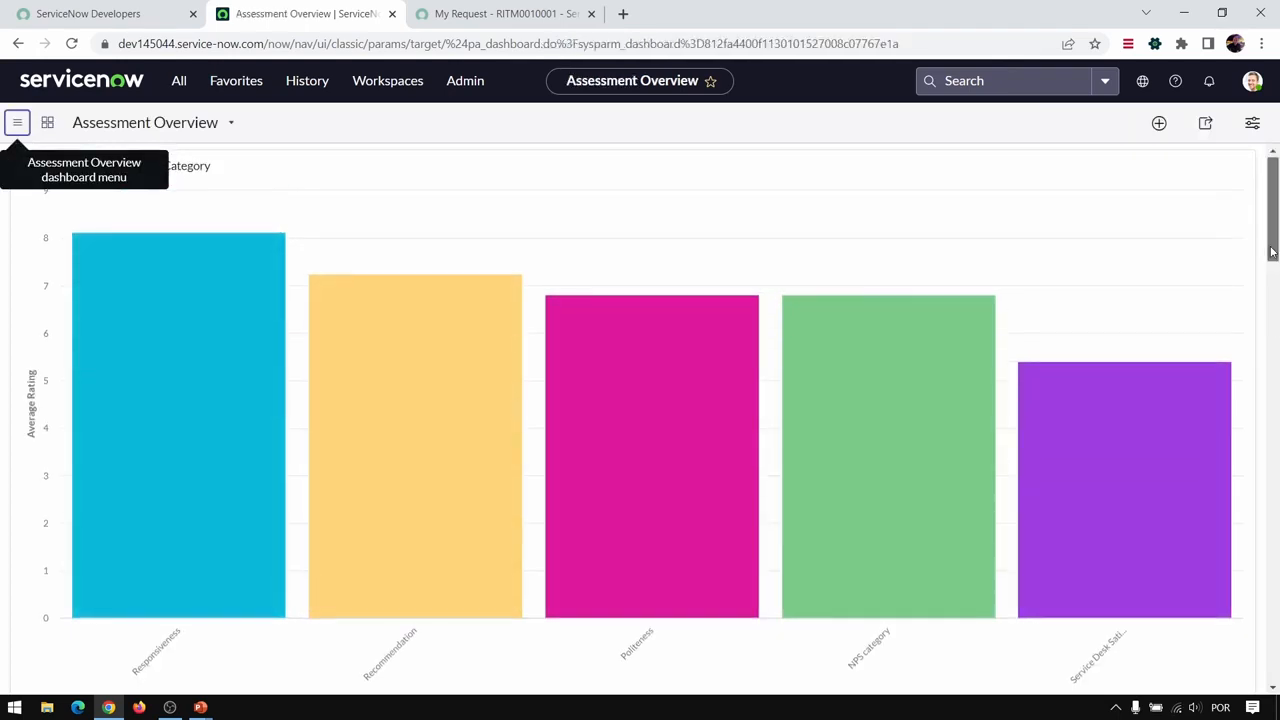
pyautogui.moveTo(1274, 250); pyautogui.dragTo(1266, 172)
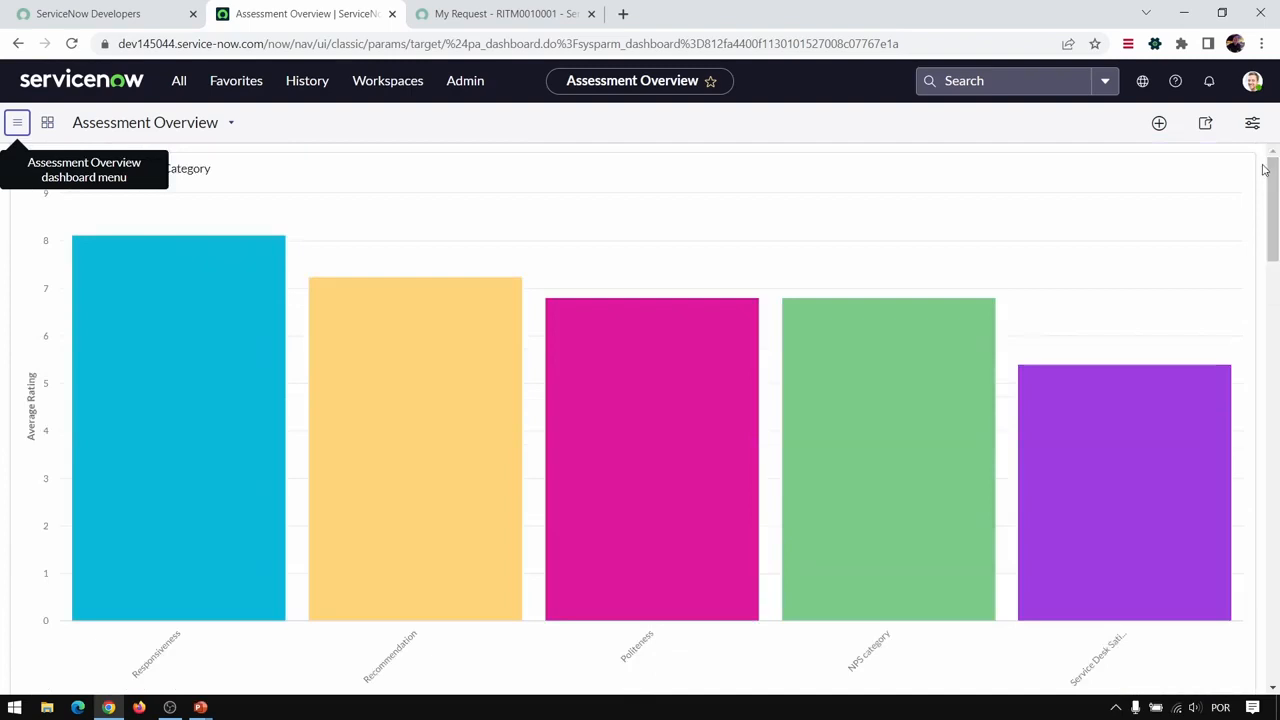
# - Return to the ServiceNow home page and reopen the Assessment Overview dashboard from the history
pyautogui.click(79, 83)
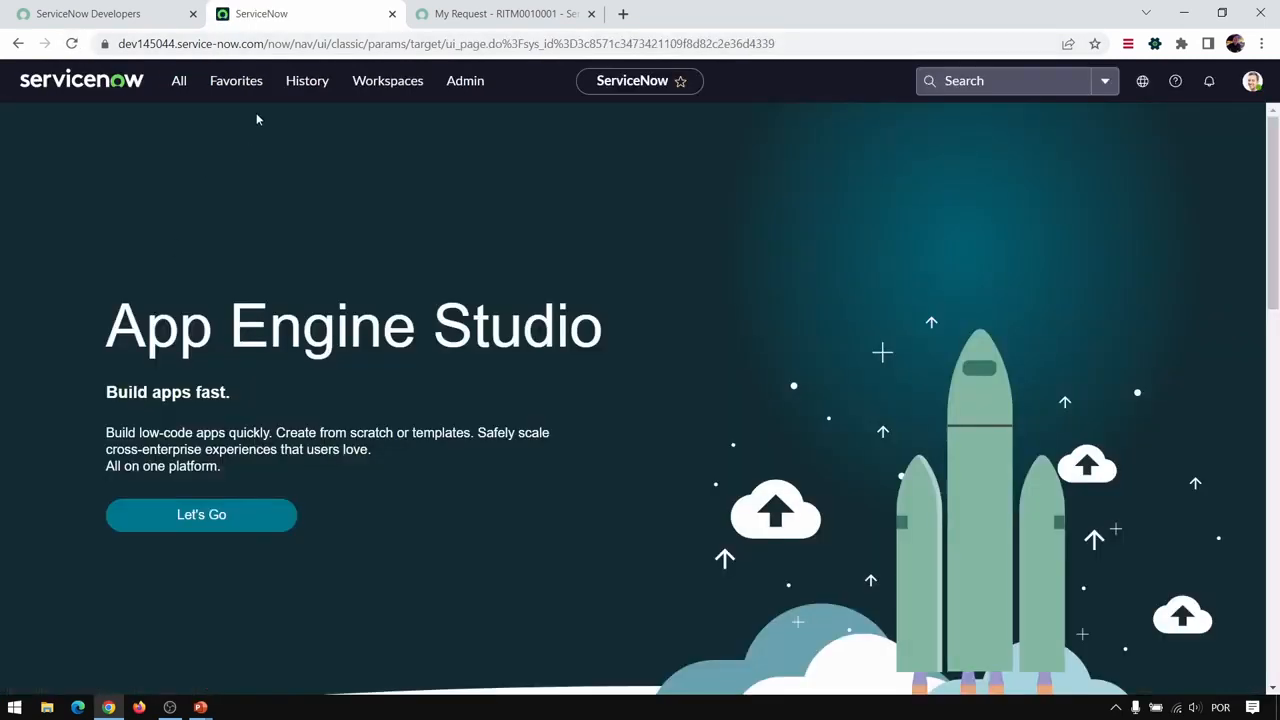
pyautogui.click(307, 81)
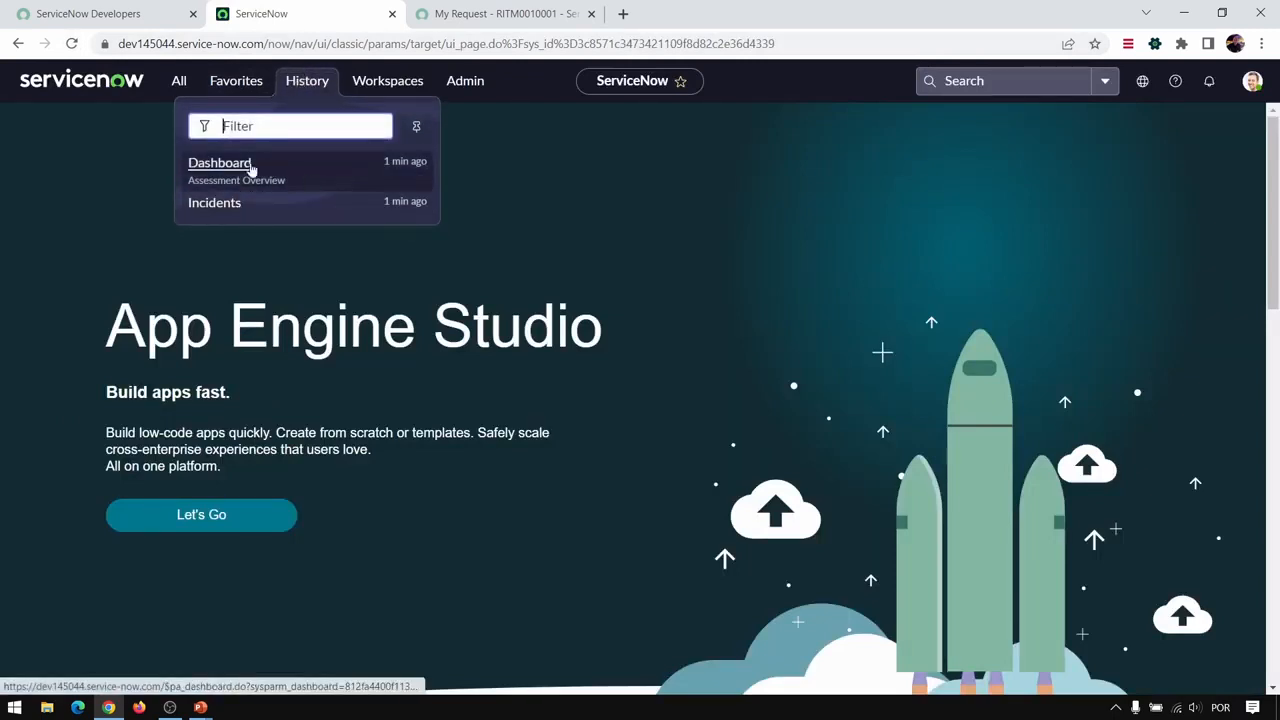
pyautogui.click(304, 166)
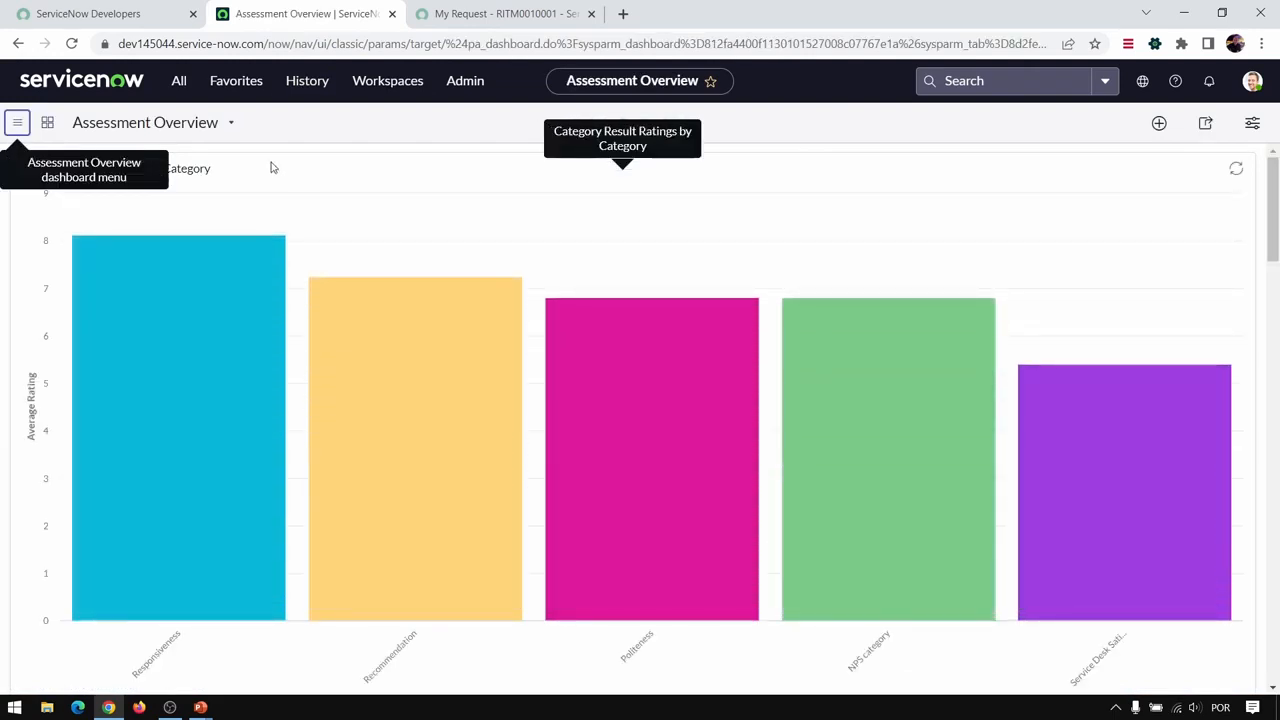
# - Reopen the Incidents list from the history and compare the contents of the favorites and history lists
pyautogui.click(308, 89)
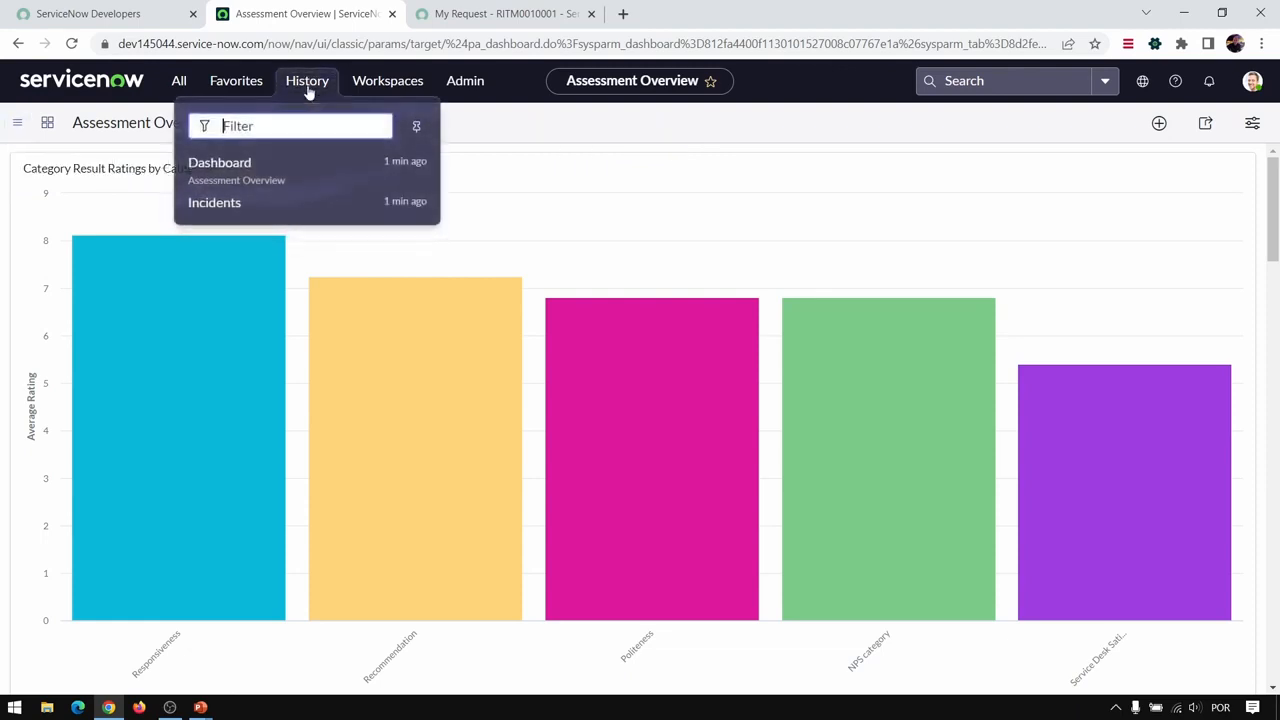
pyautogui.click(237, 205)
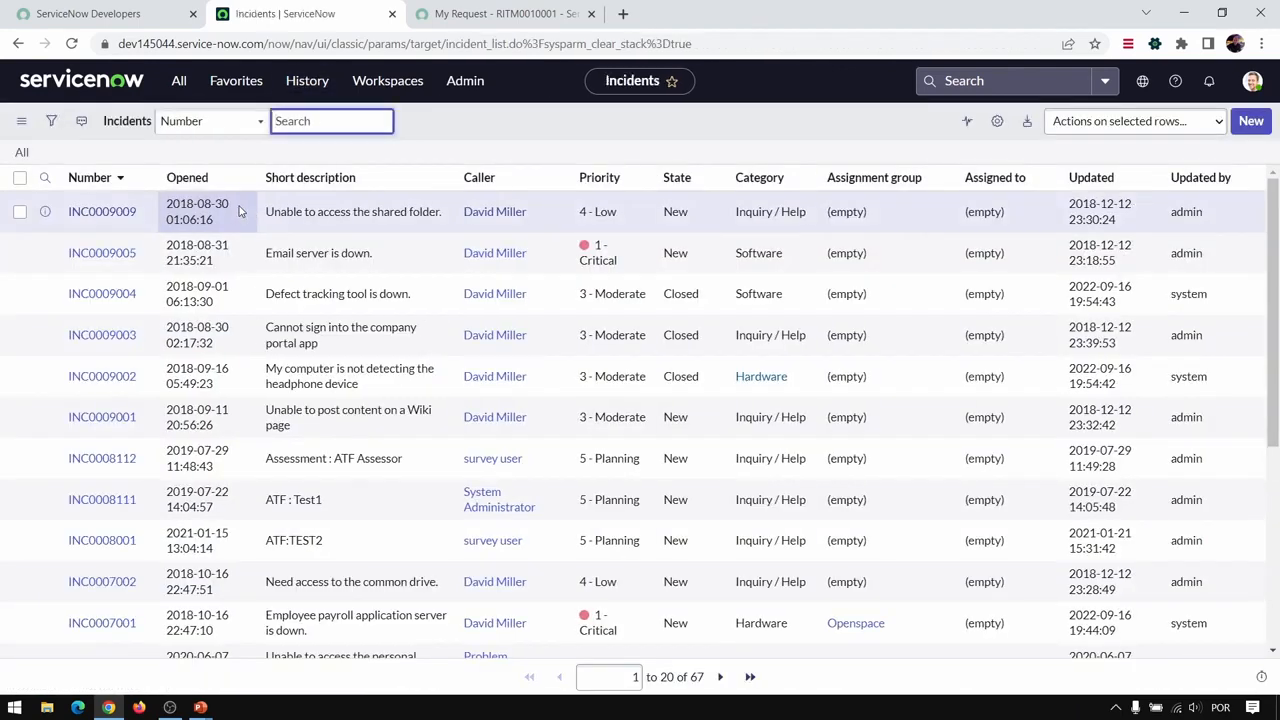
pyautogui.click(240, 82)
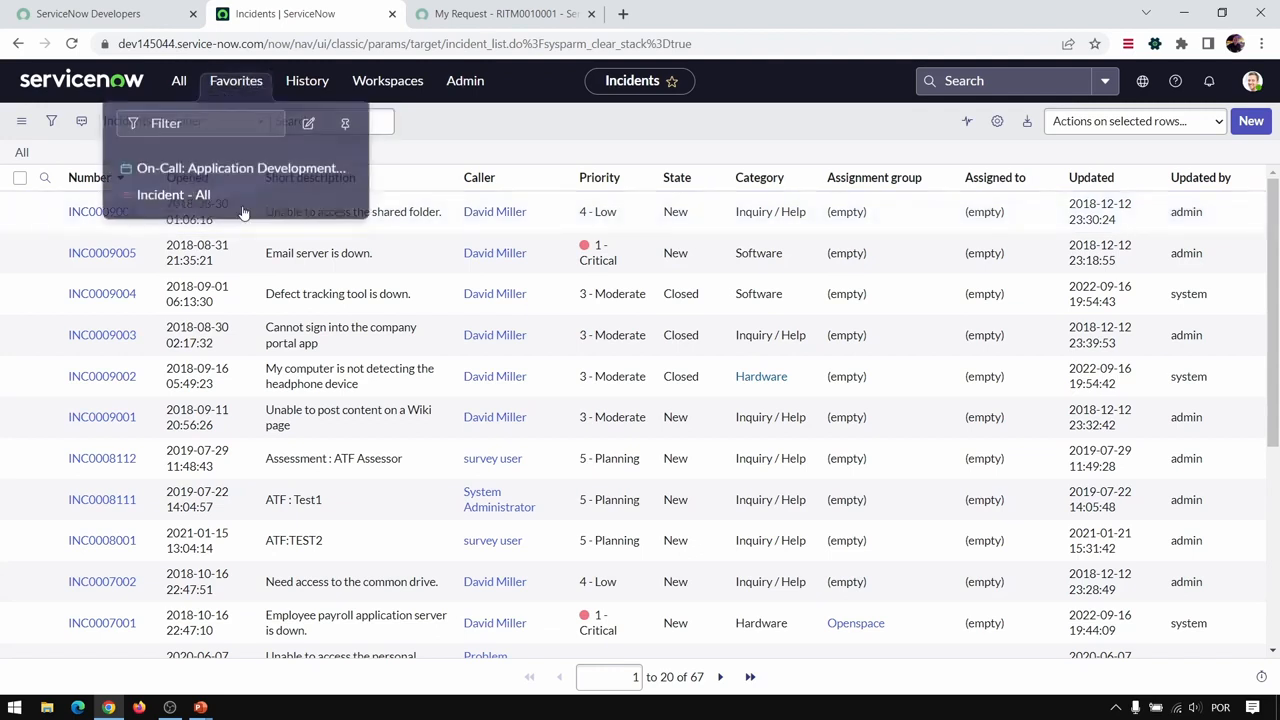
pyautogui.click(306, 80)
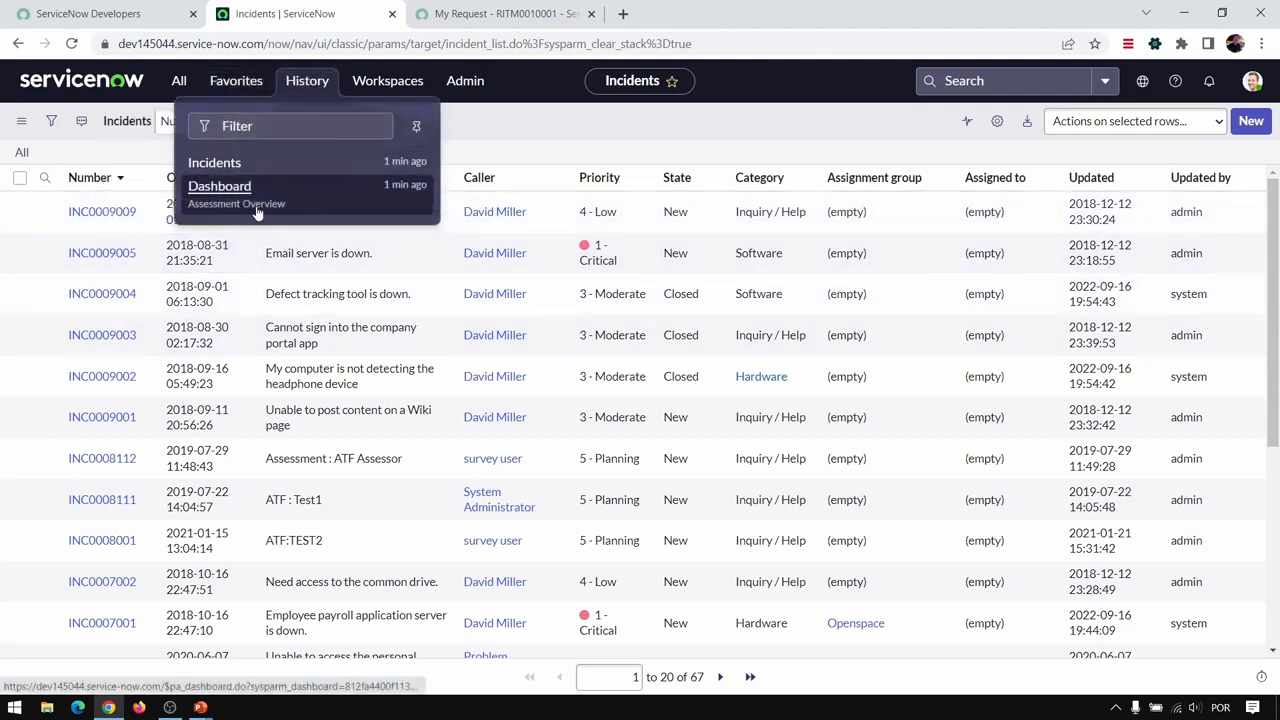
pyautogui.click(598, 110)
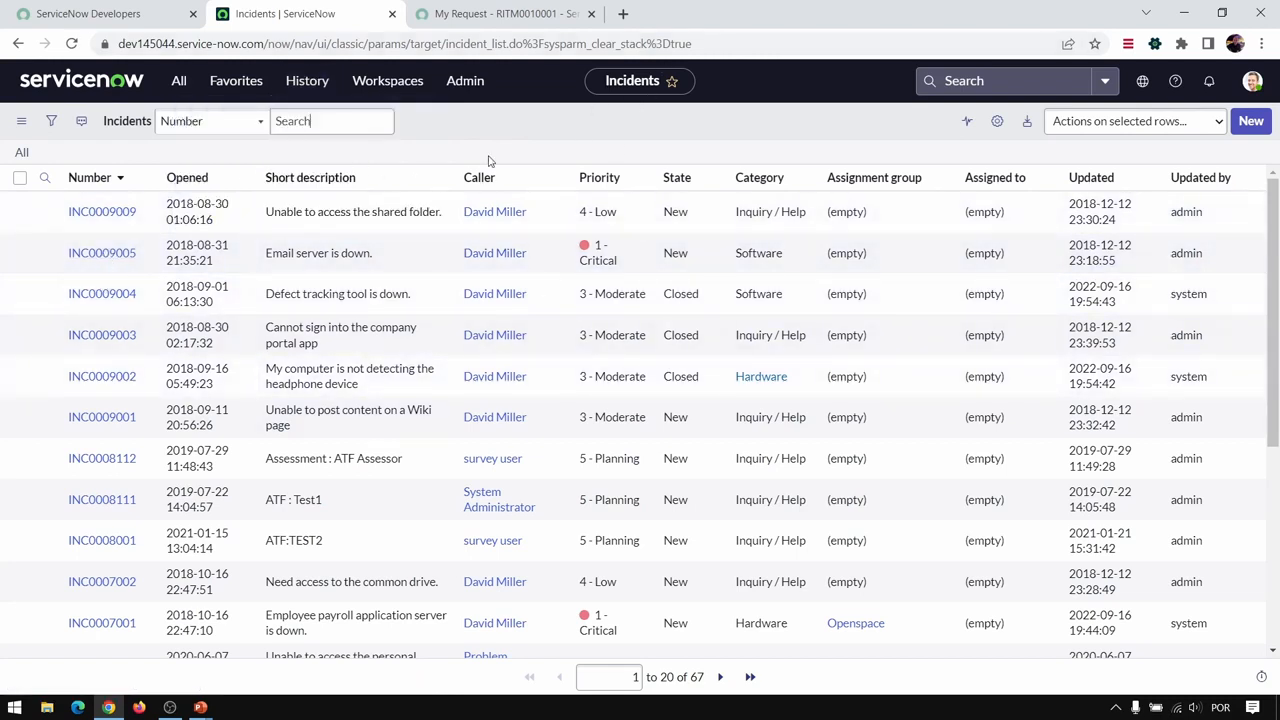
# - Open the "Email server is down." incident from the list and check the history for recently visited pages
pyautogui.click(113, 259)
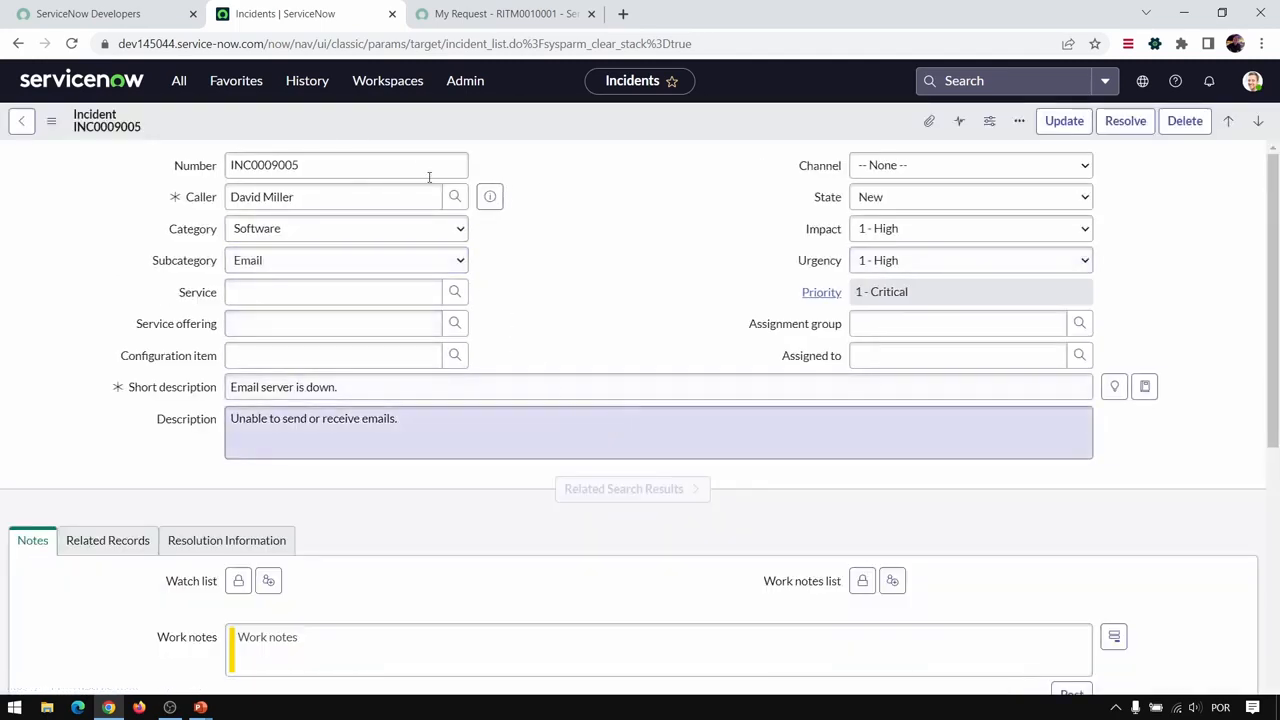
pyautogui.click(307, 80)
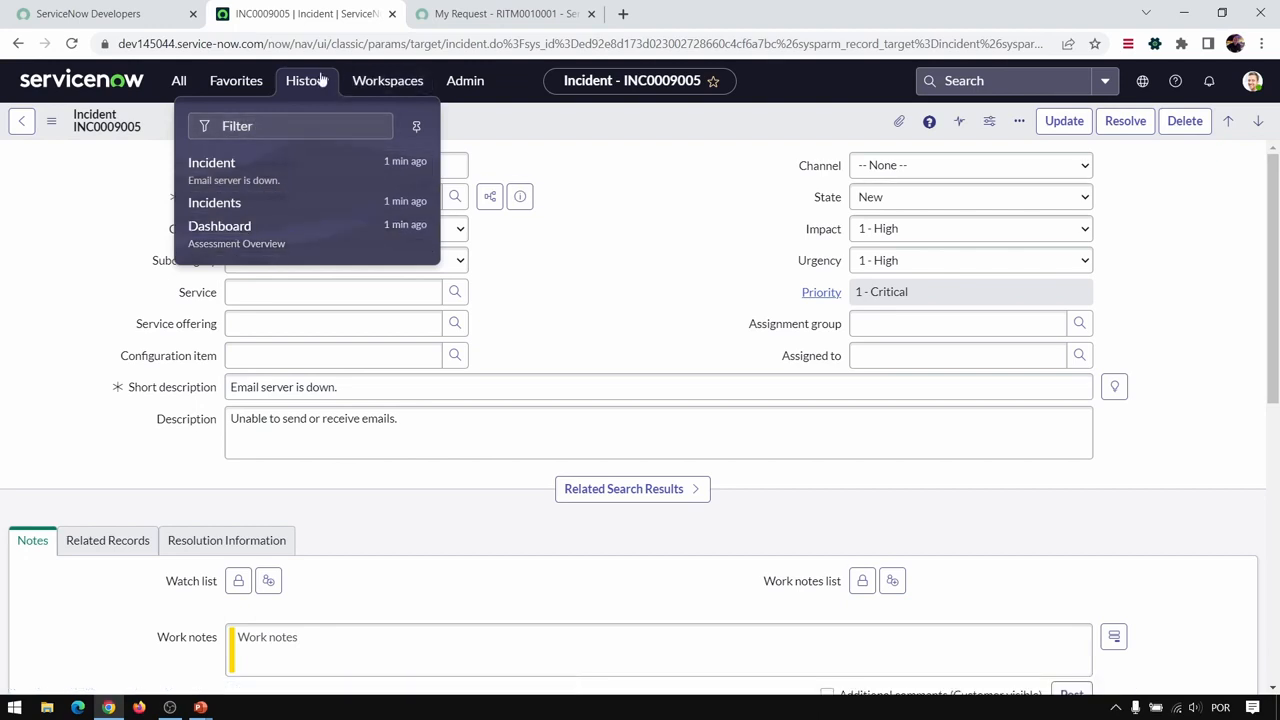
# - Open the Asset Workspace and look over its Hardware asset overview page
pyautogui.click(374, 84)
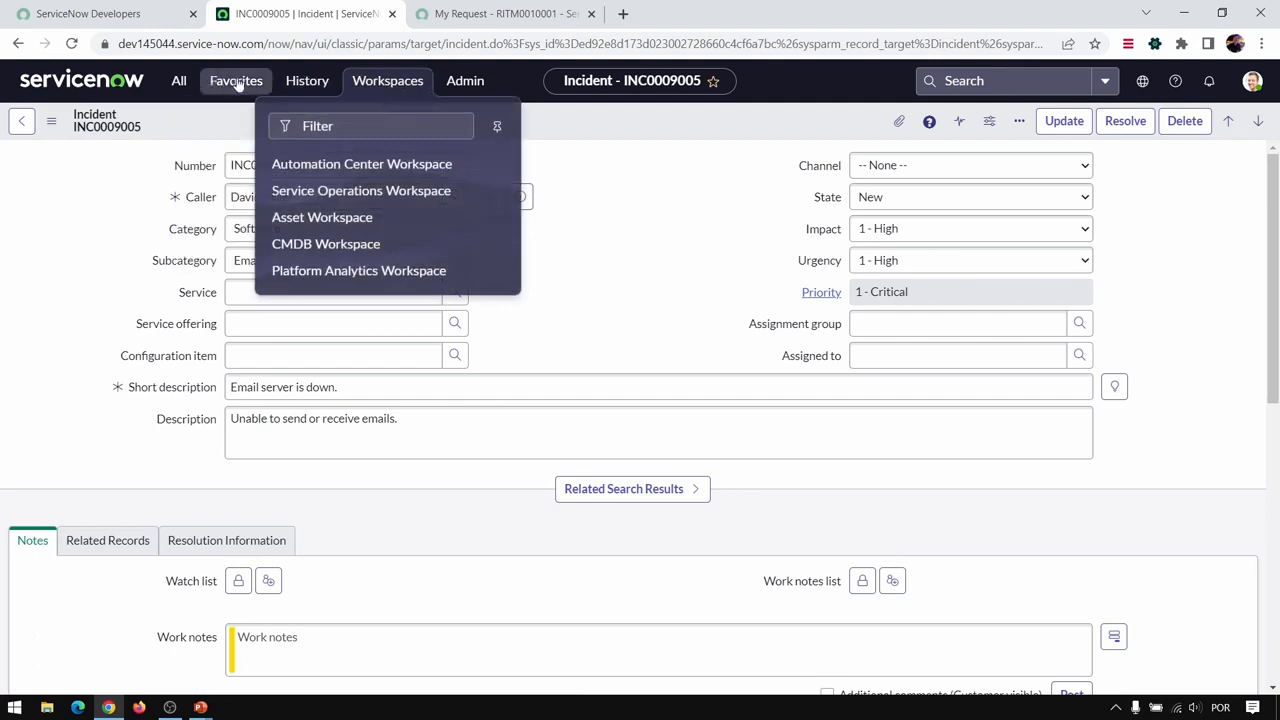
pyautogui.click(343, 221)
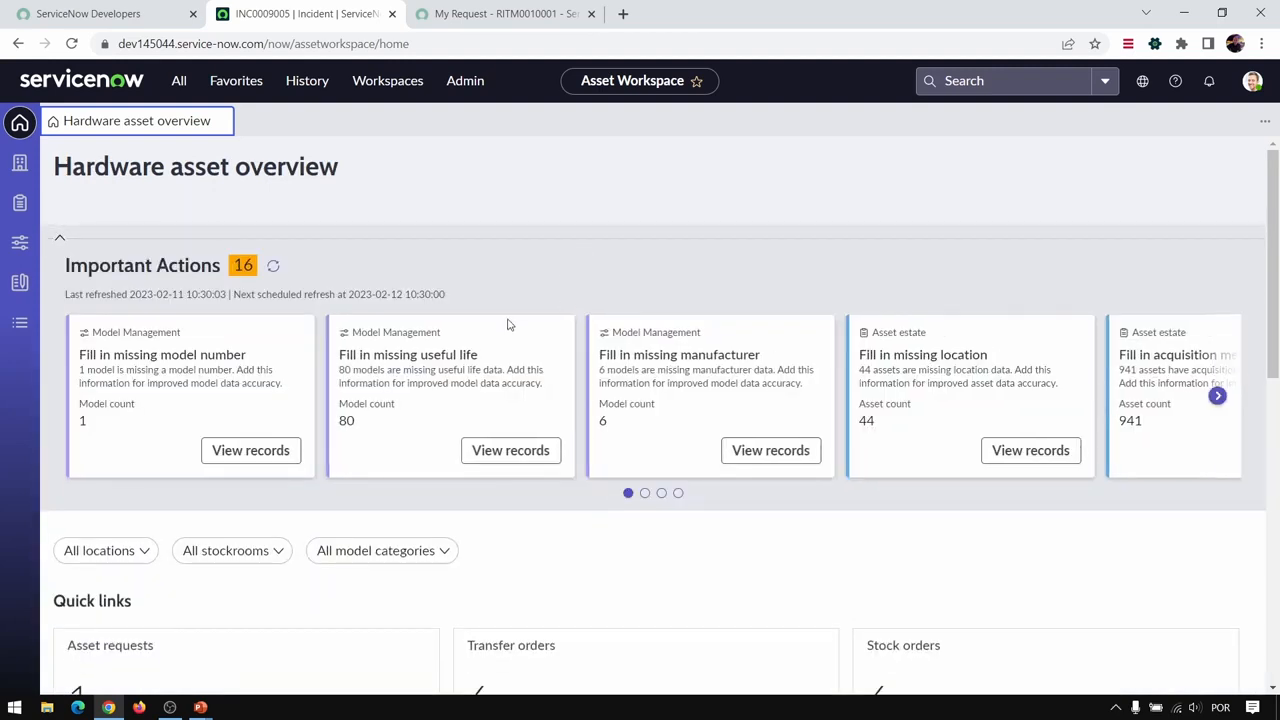
pyautogui.moveTo(1273, 170); pyautogui.dragTo(1275, 300)
pyautogui.moveTo(1275, 357); pyautogui.dragTo(1275, 243)
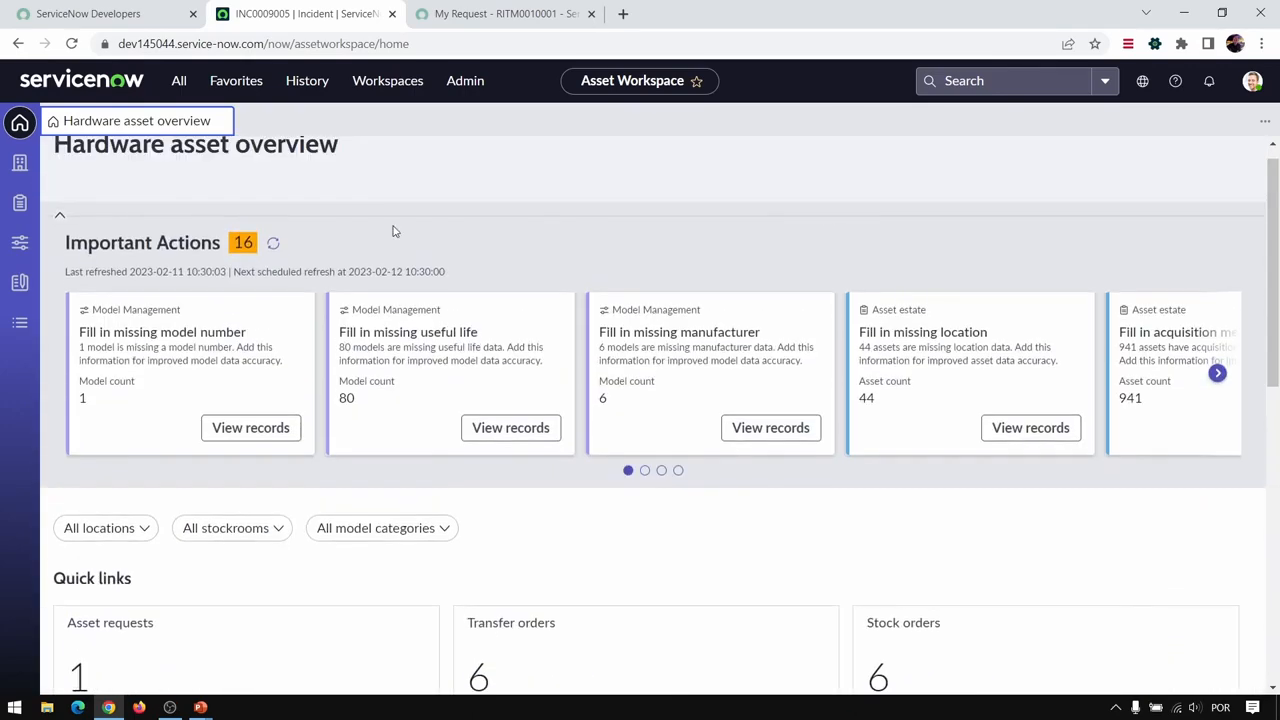
# - View the Inventory, Asset estate and Model management pages of the Asset Workspace
pyautogui.click(19, 178)
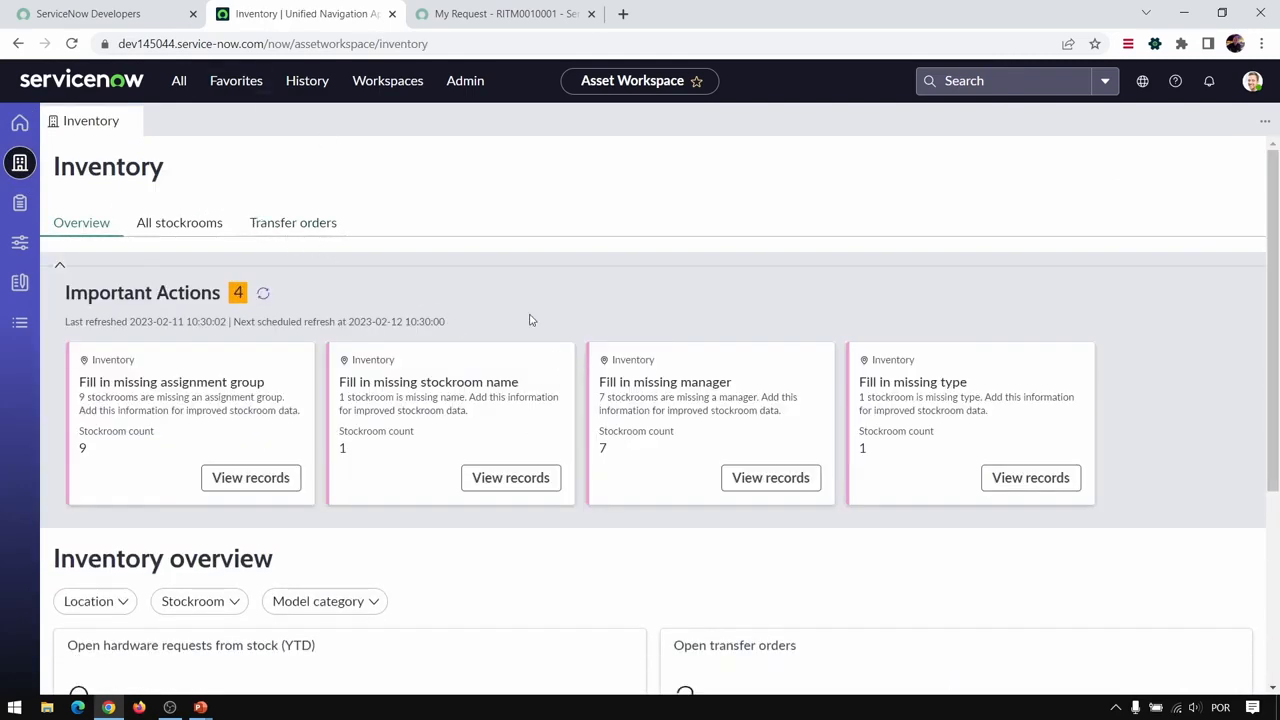
pyautogui.click(20, 205)
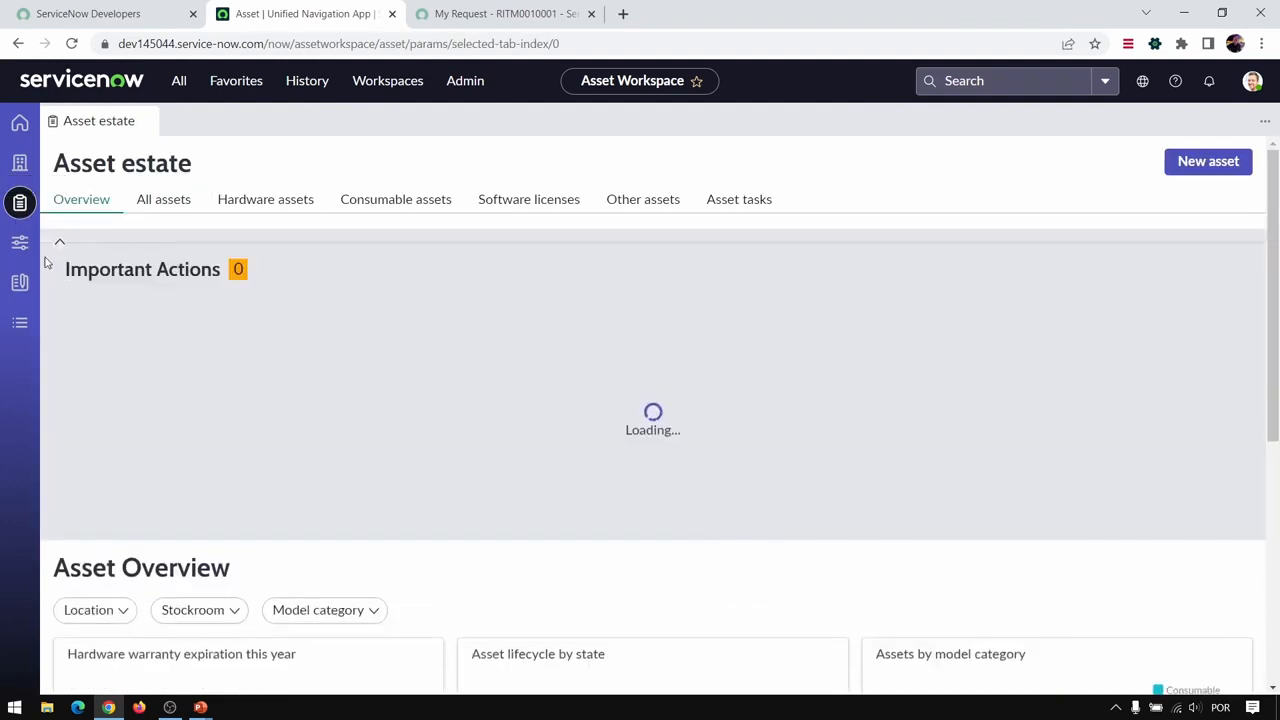
pyautogui.click(20, 243)
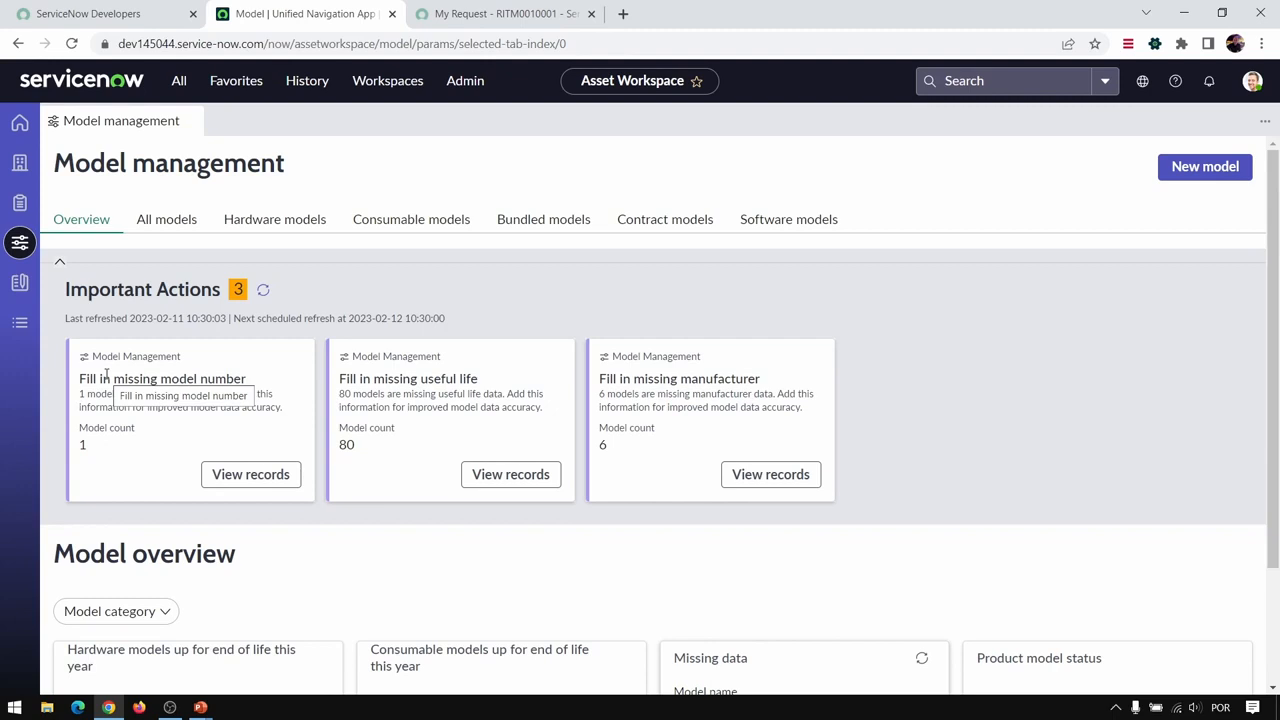
# - Visit the Platform Analytics Workspace and the Admin Home page, looking over the instance management and assigned work sections there
pyautogui.click(376, 84)
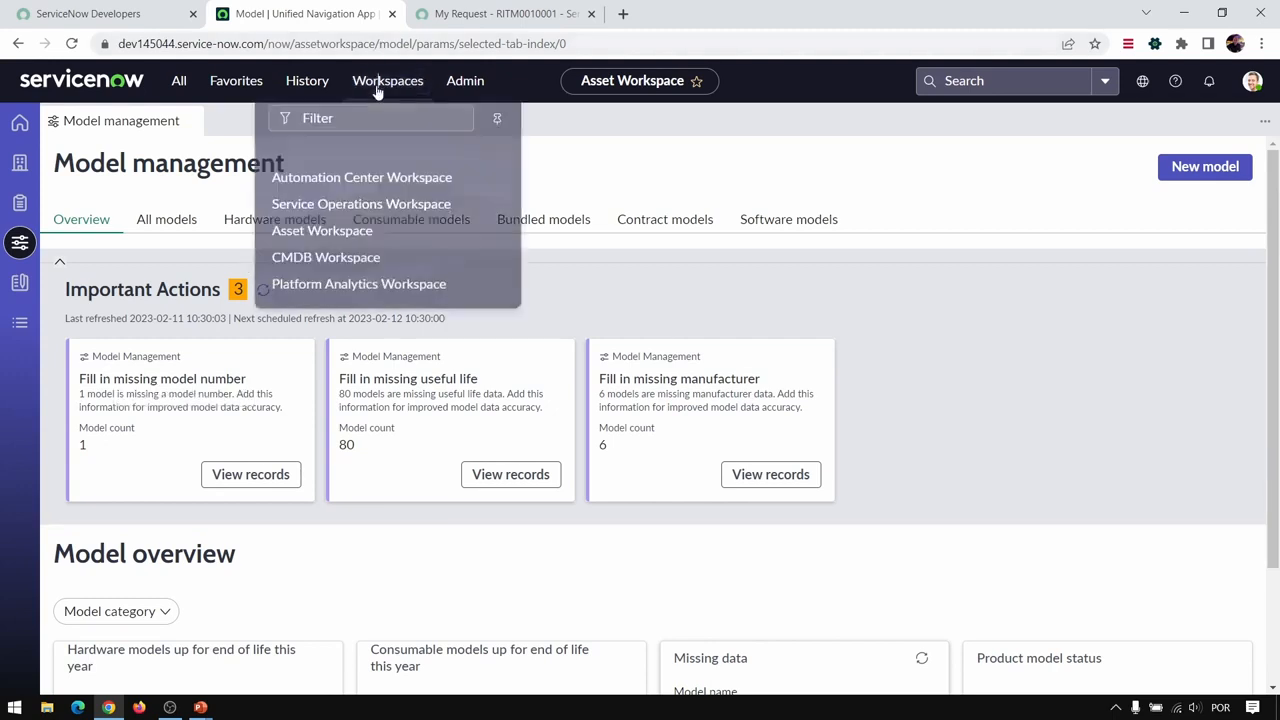
pyautogui.click(355, 272)
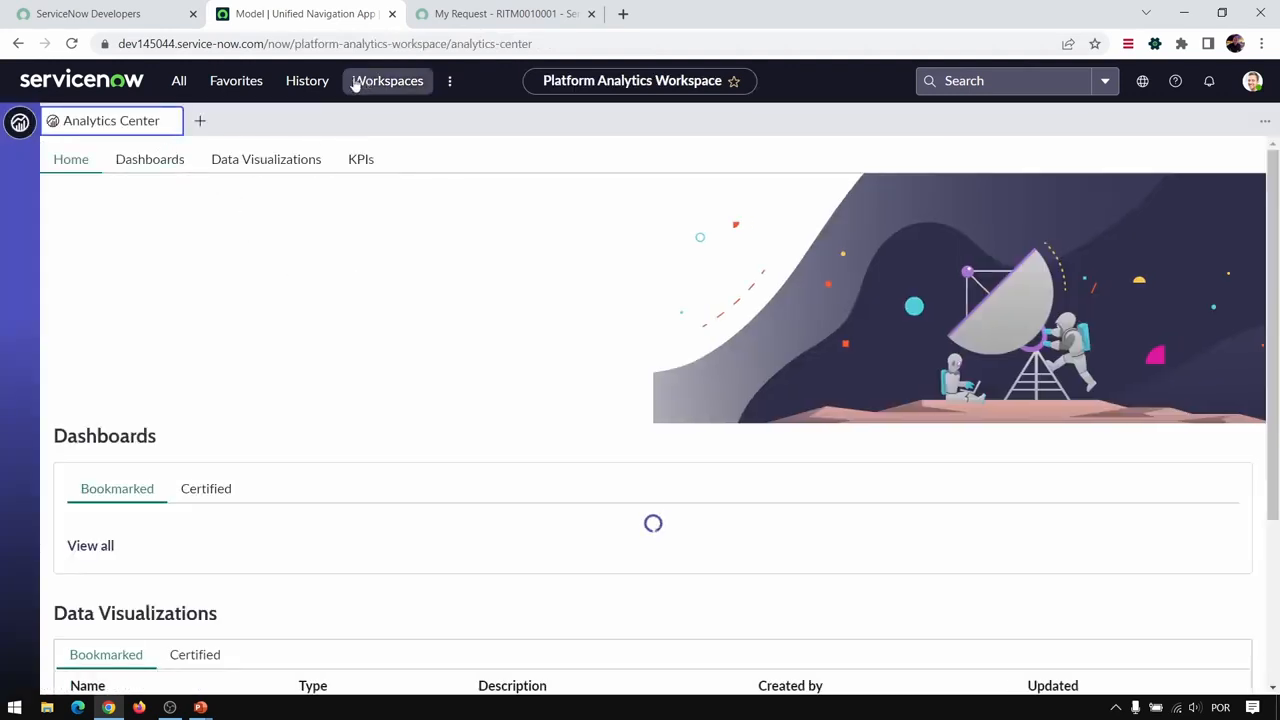
pyautogui.click(451, 81)
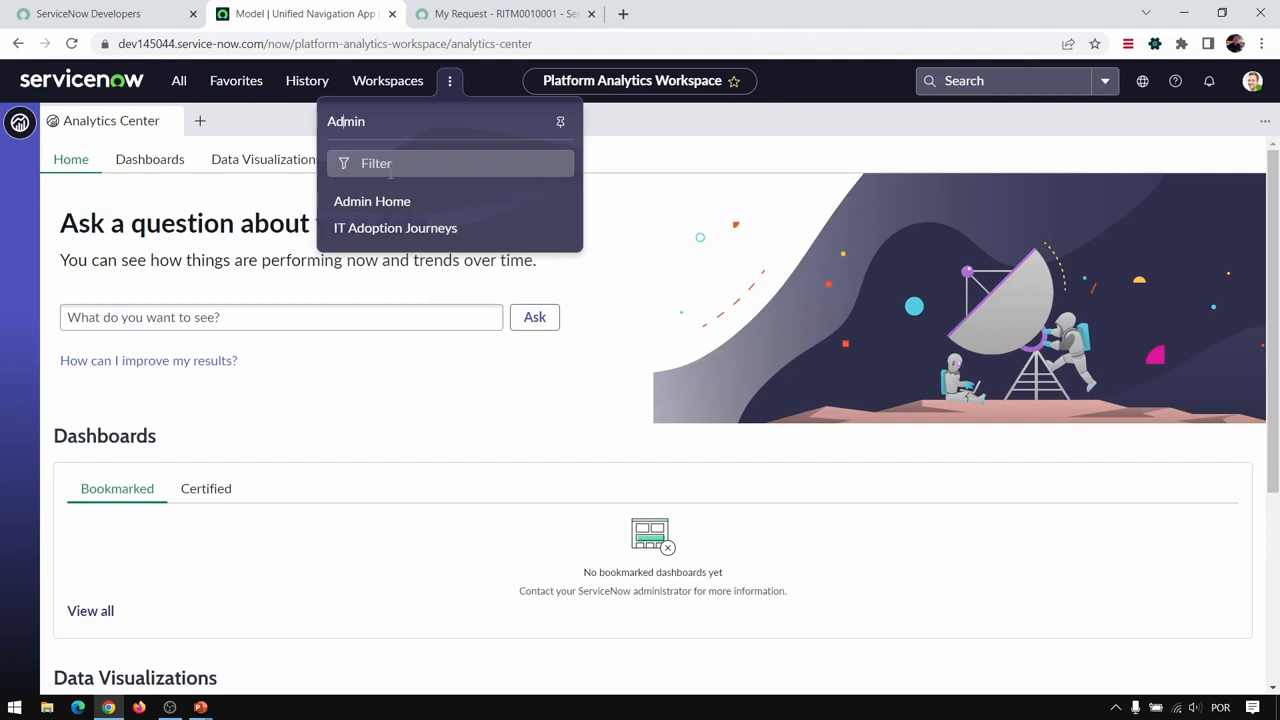
pyautogui.click(372, 202)
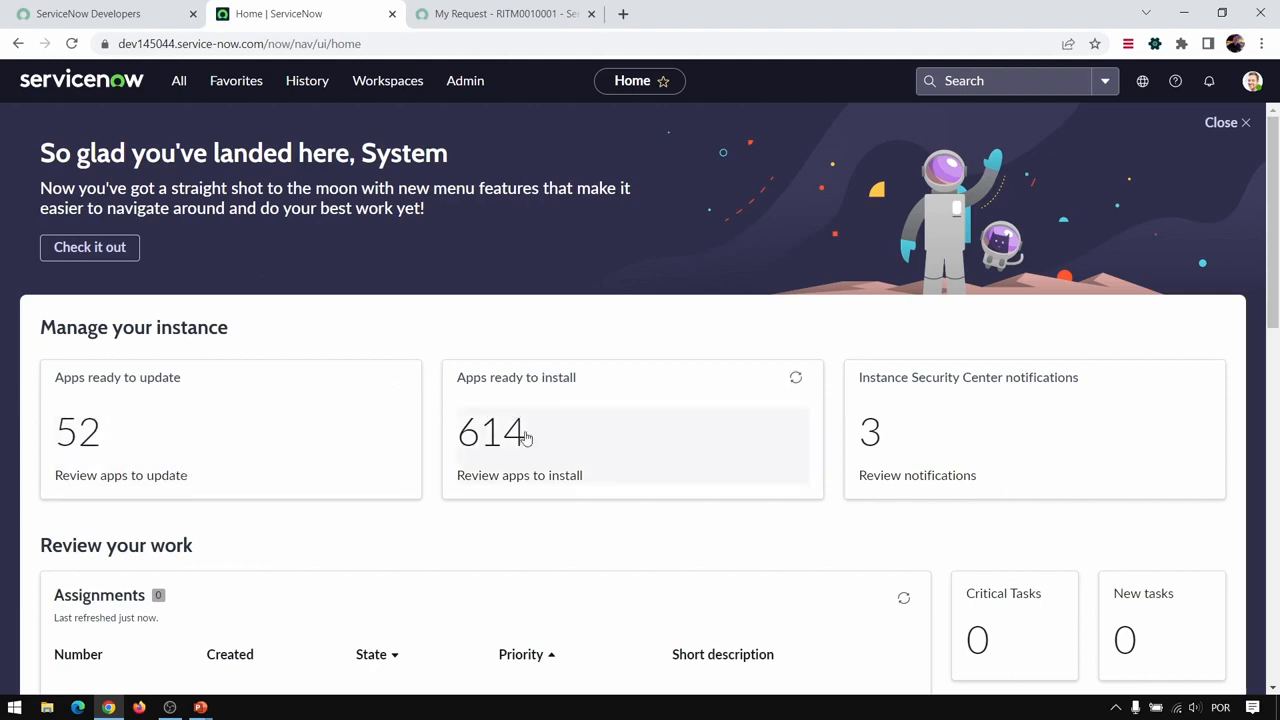
pyautogui.scroll(-1, 851, 372)
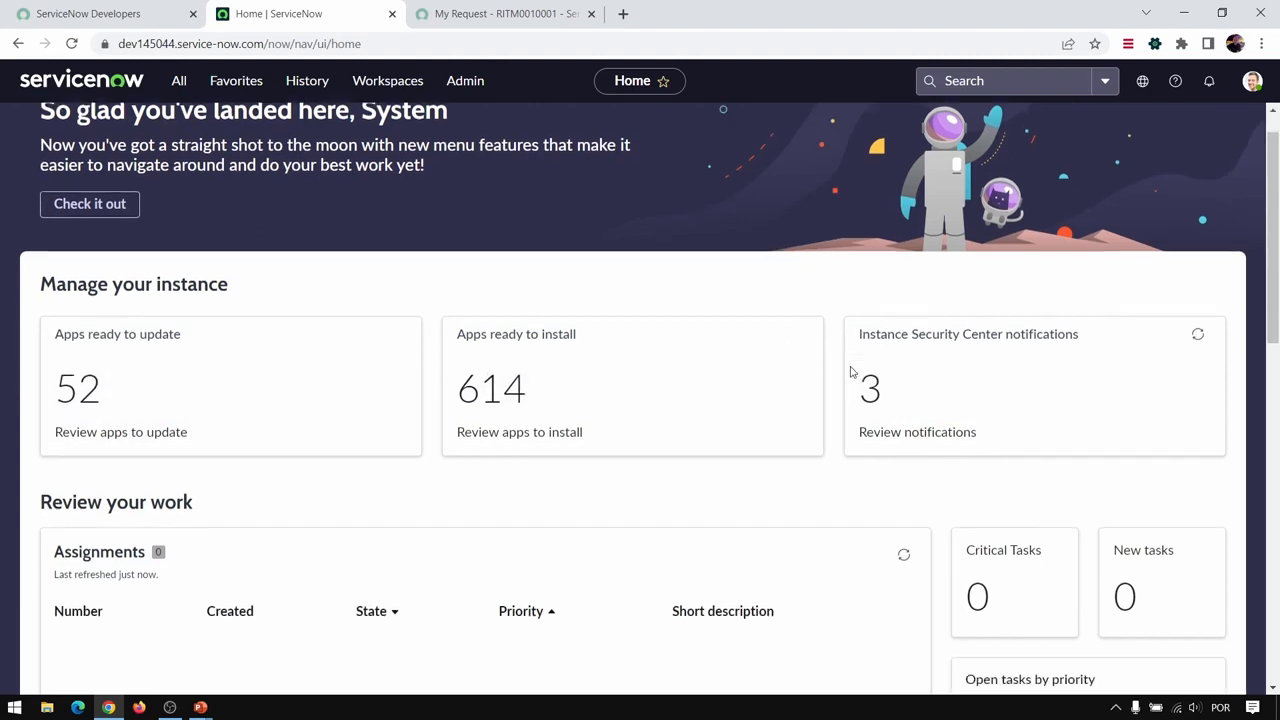
pyautogui.scroll(-4, 848, 354)
pyautogui.scroll(5, 869, 337)
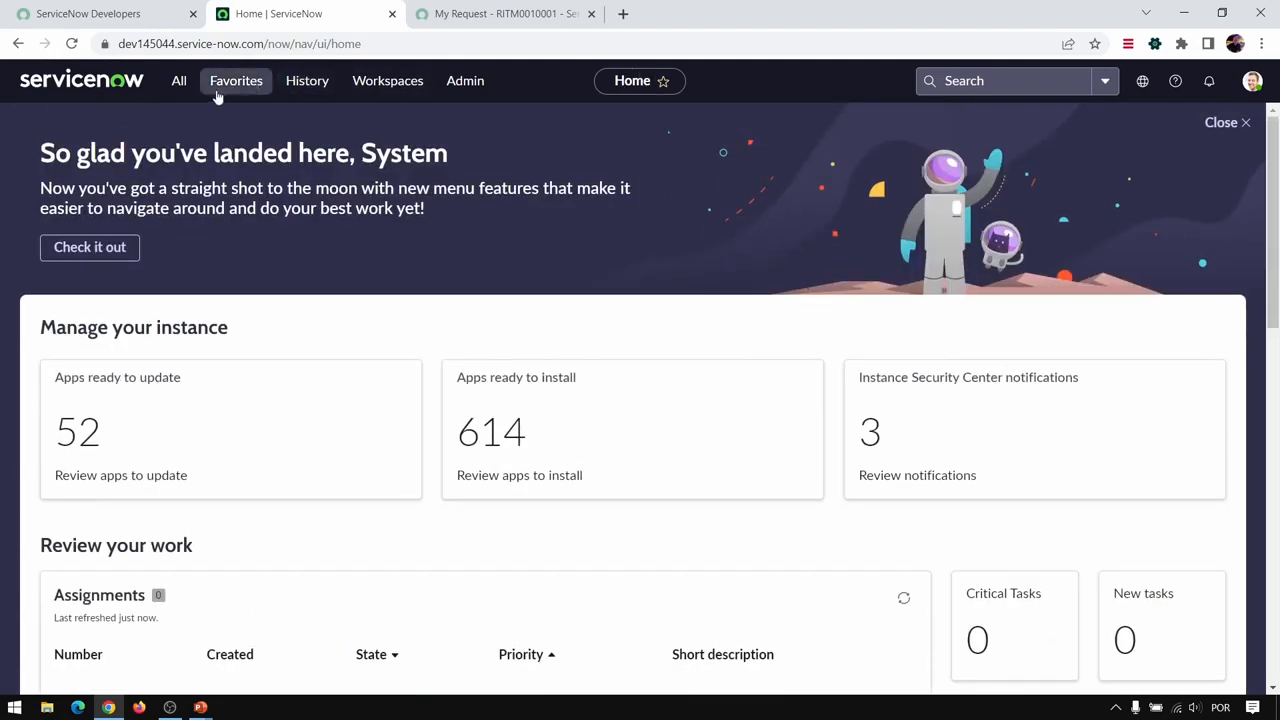
# - Use the history to reopen the "Email server is down." incident and, from there, the Incidents list
pyautogui.click(302, 83)
pyautogui.click(238, 212)
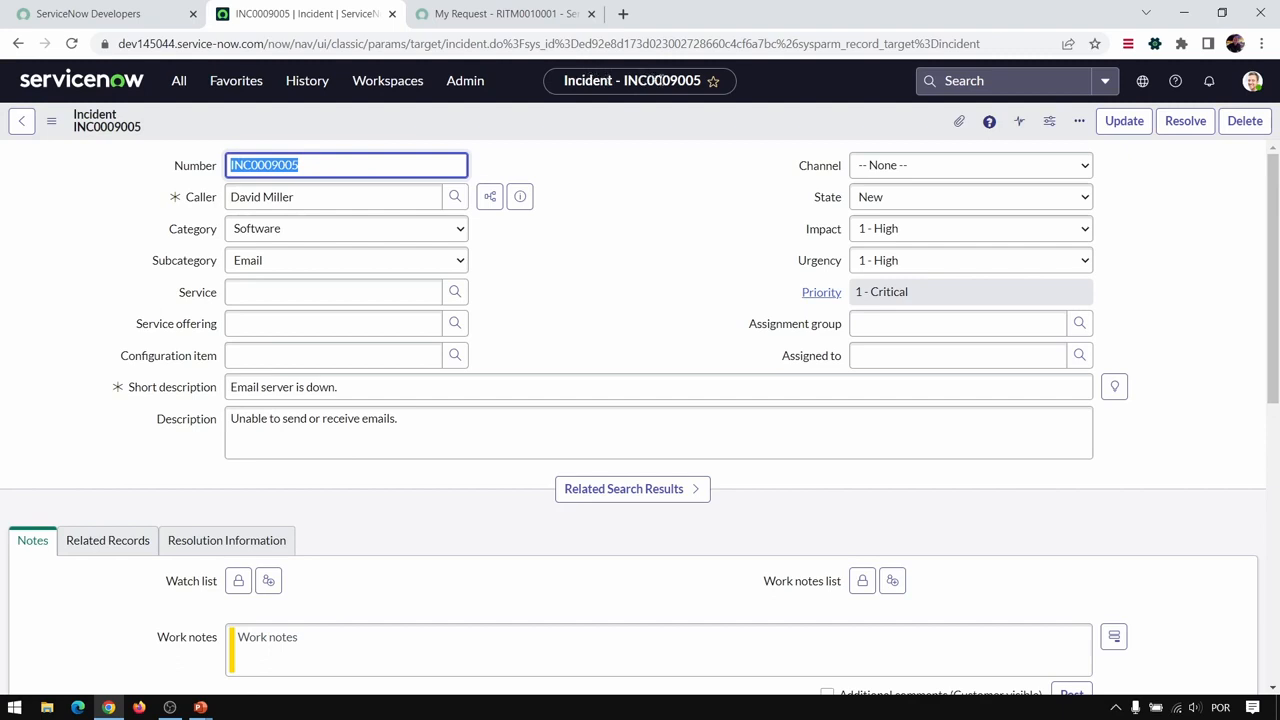
pyautogui.click(318, 88)
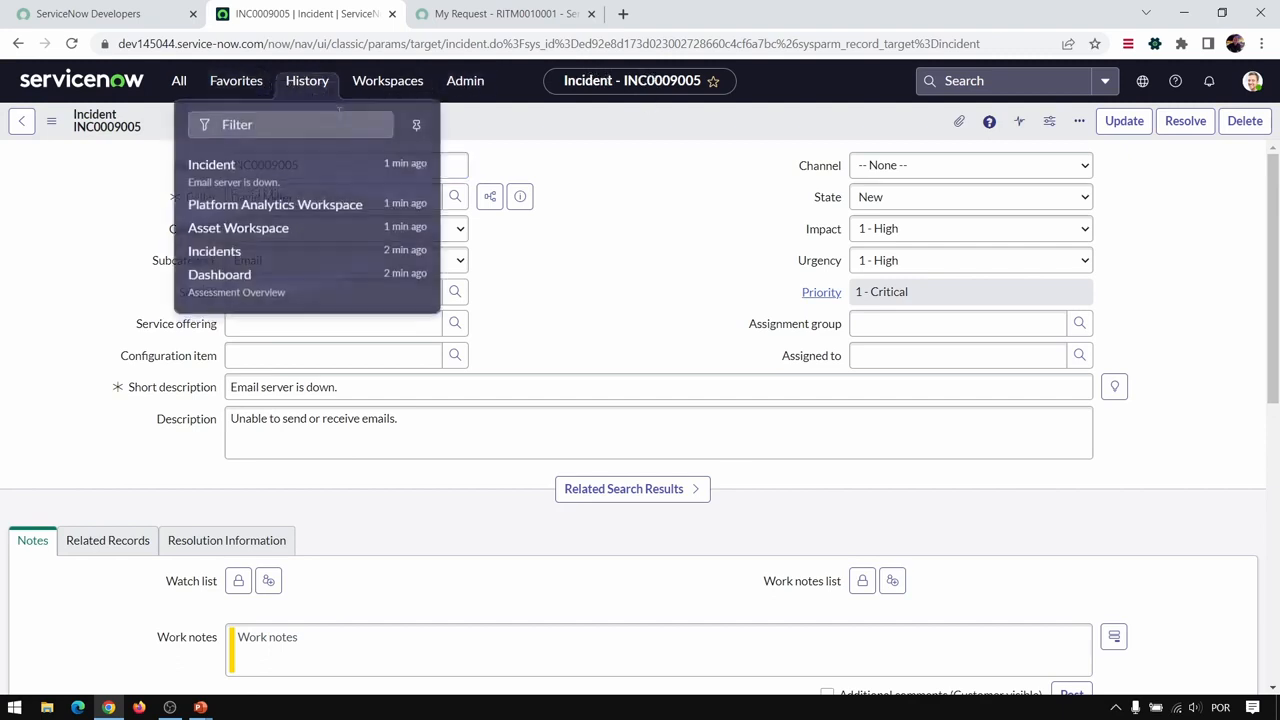
pyautogui.click(248, 252)
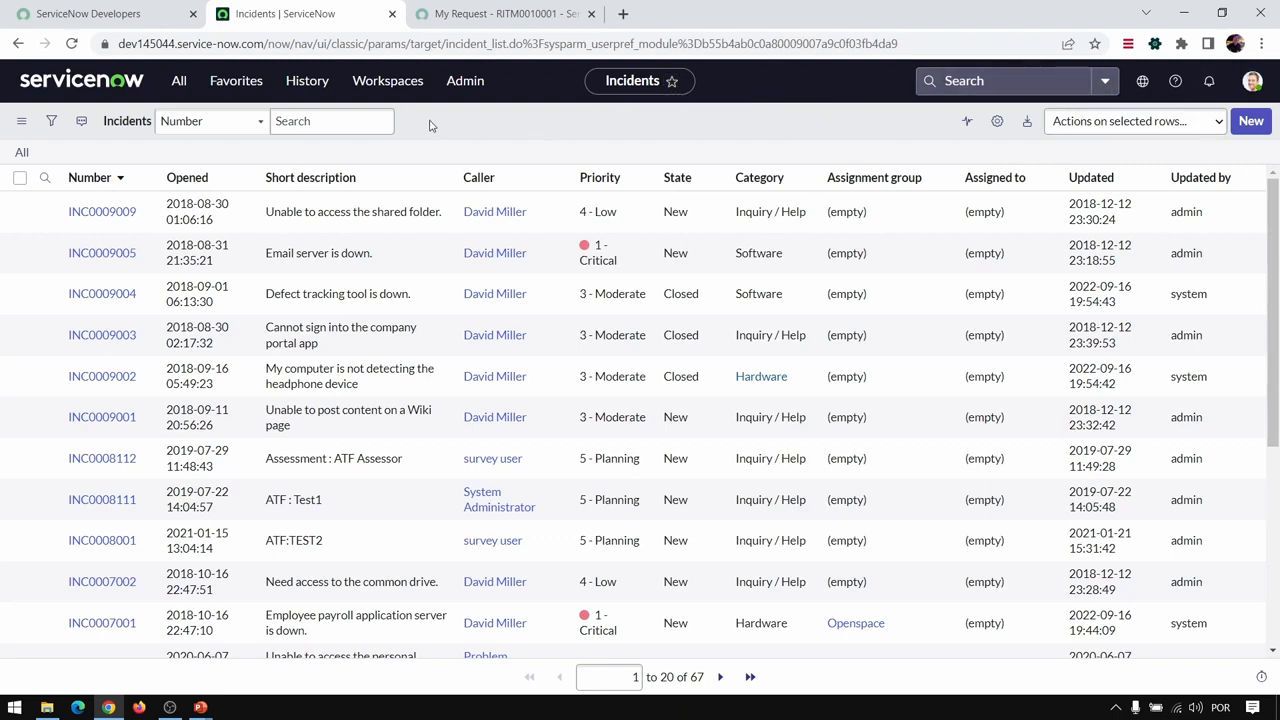
# - Check which incident modules are marked as favorites, and inspect the Incident group and its Administration subgroup in the favorites list
pyautogui.click(178, 84)
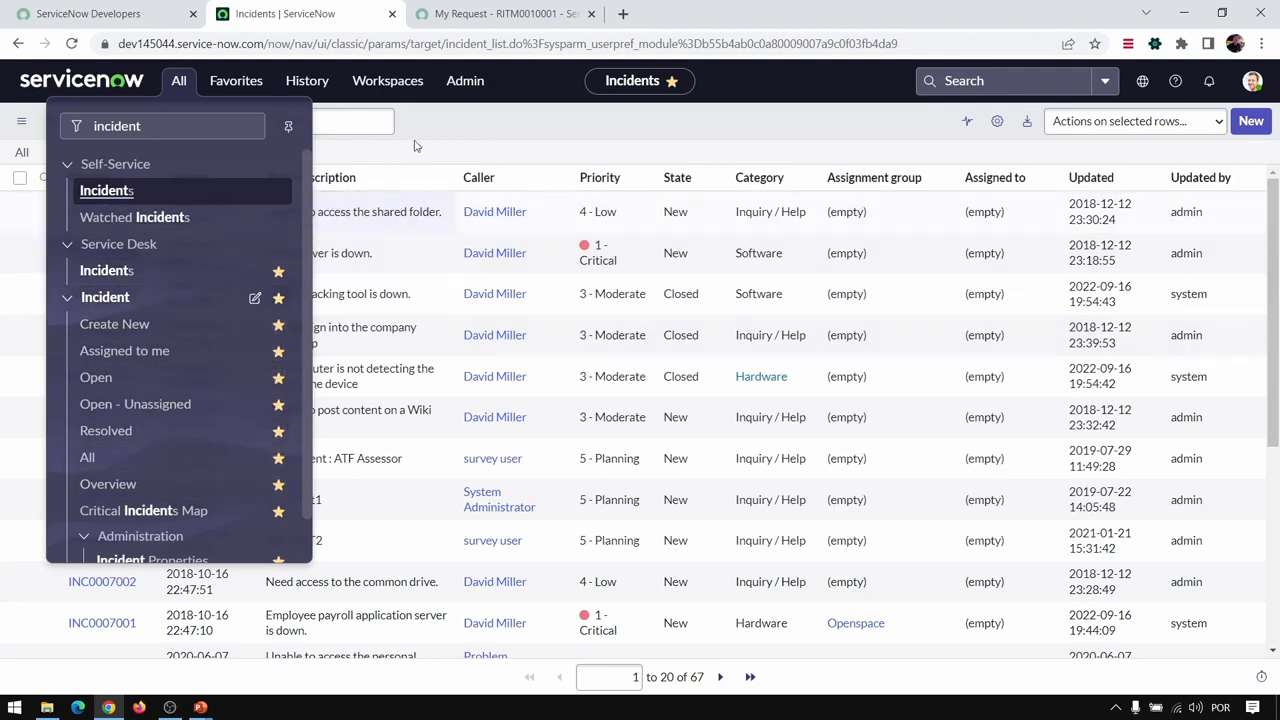
pyautogui.click(441, 121)
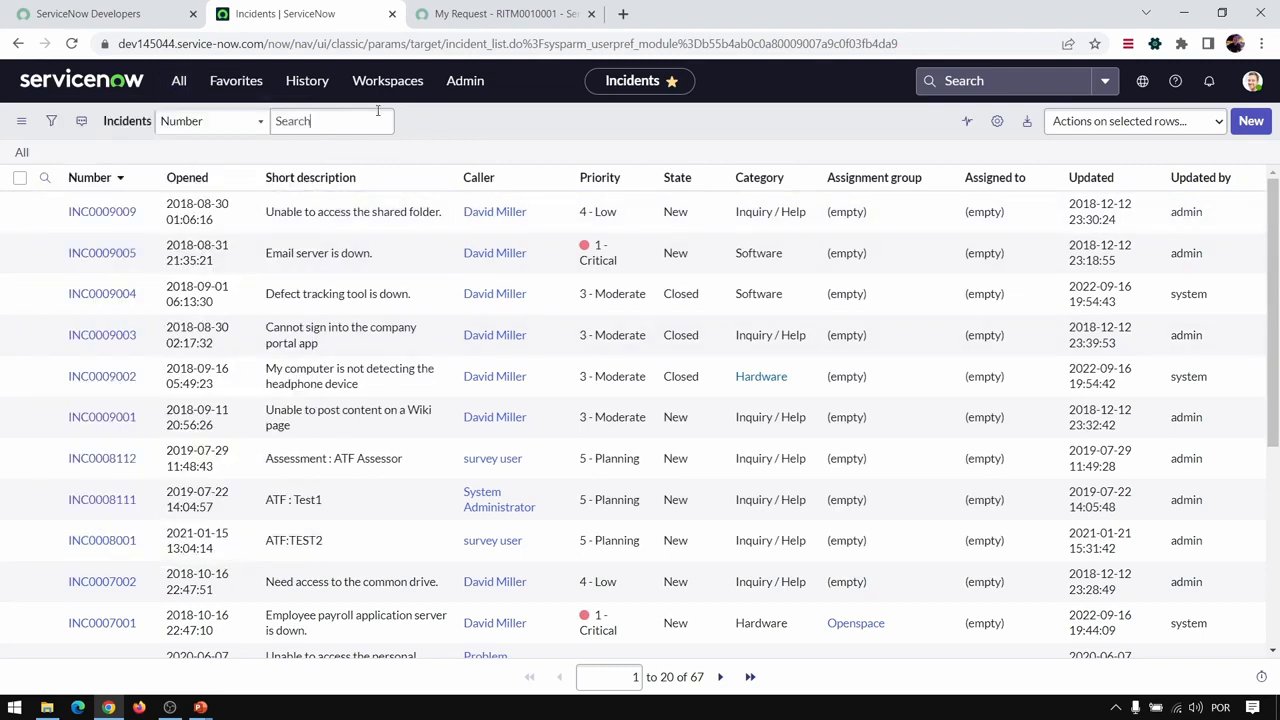
pyautogui.click(240, 88)
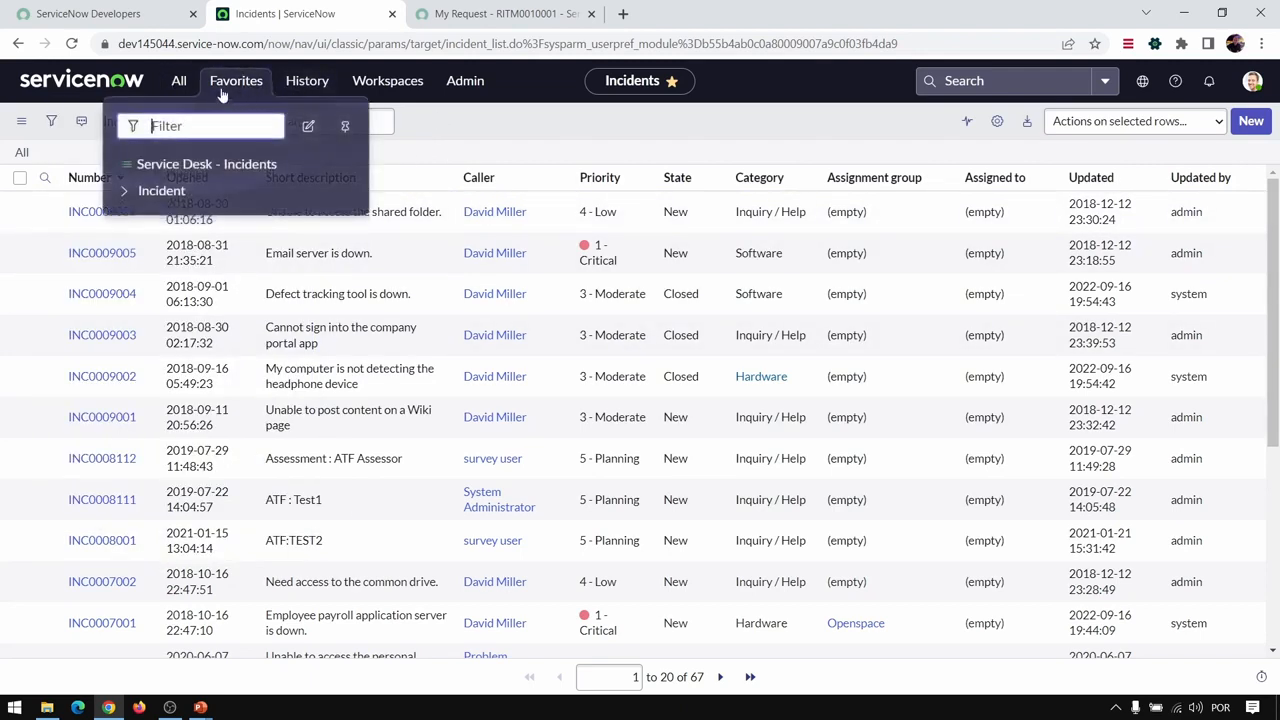
pyautogui.click(121, 196)
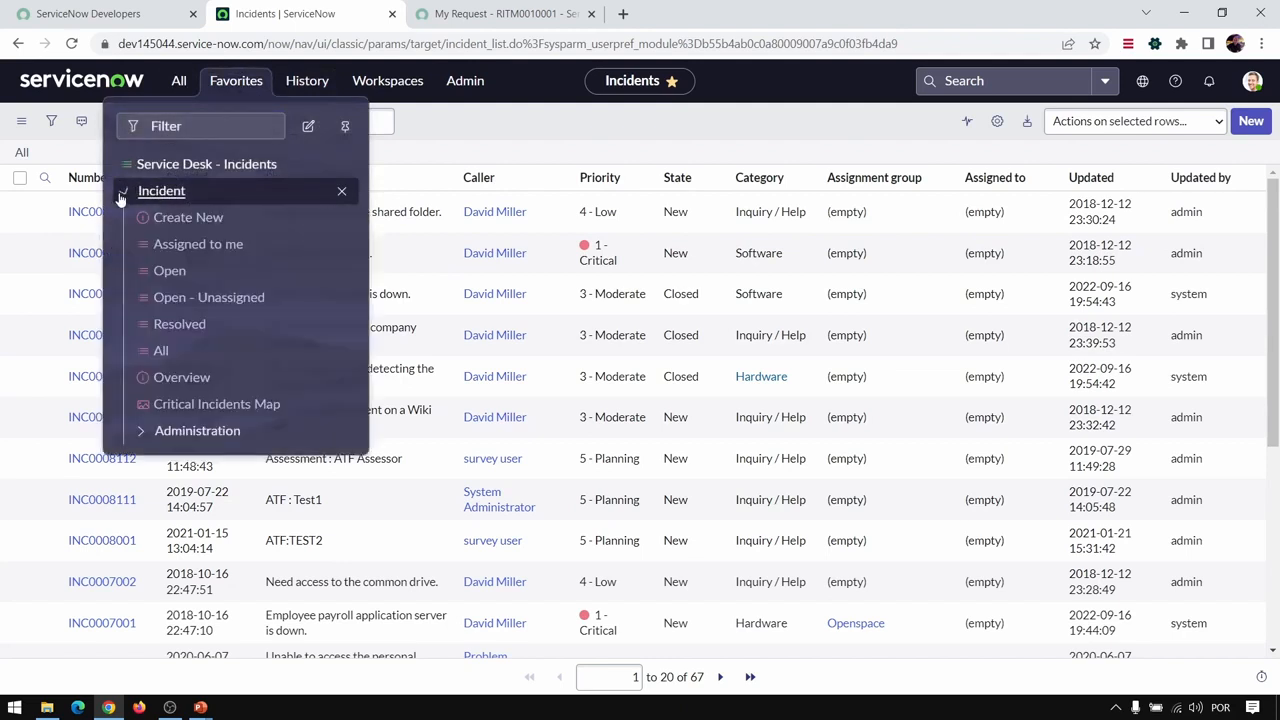
pyautogui.click(145, 431)
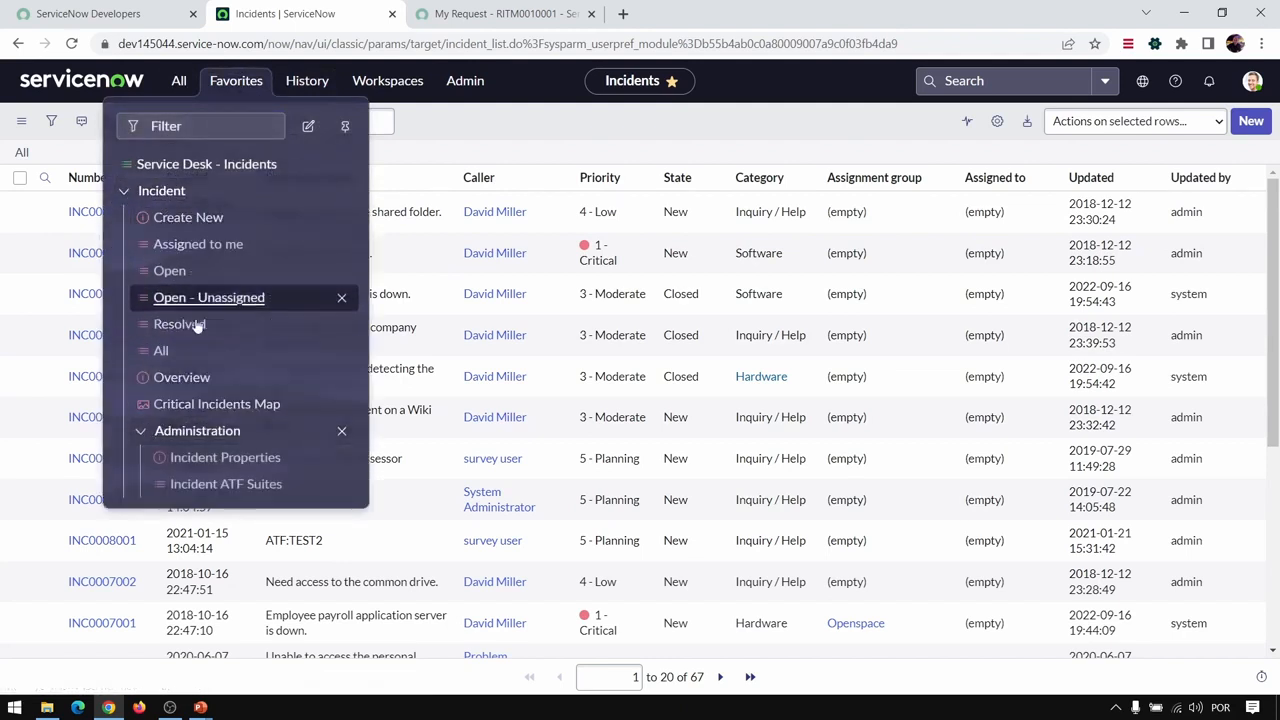
pyautogui.click(124, 191)
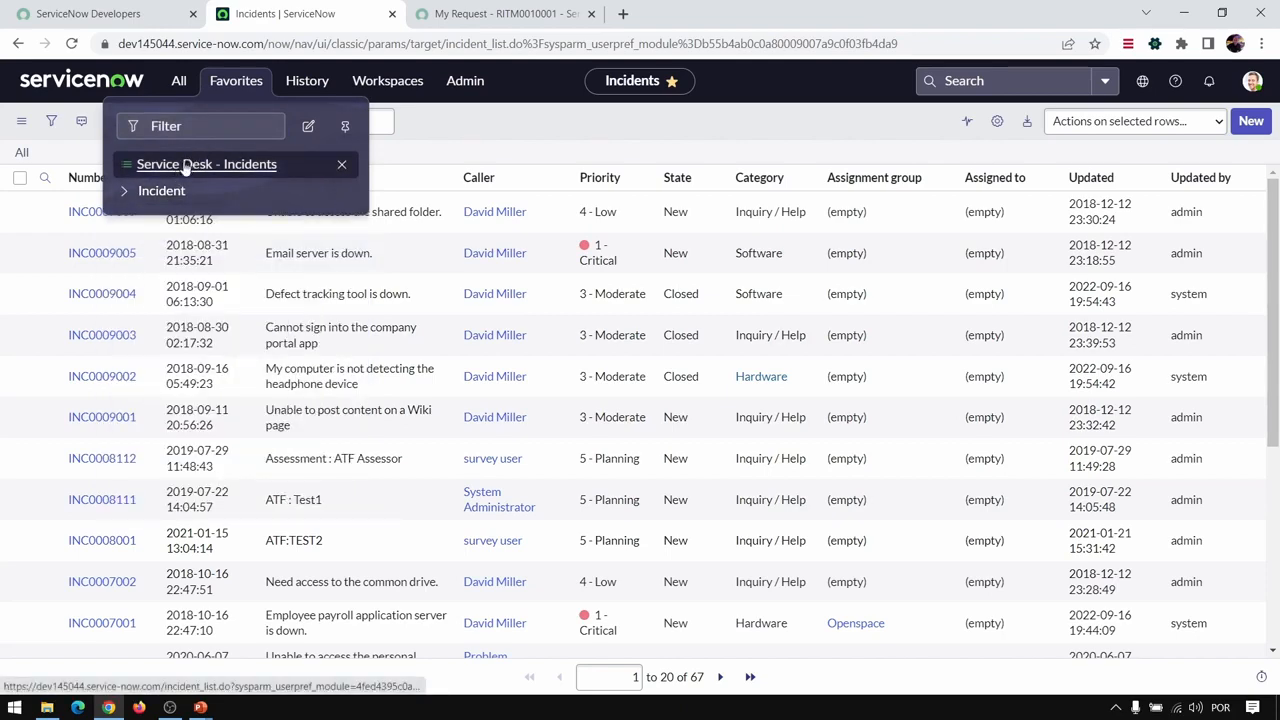
# - Open the Service Desk - Incidents favorite and check which incident modules are starred in the application list
pyautogui.click(185, 166)
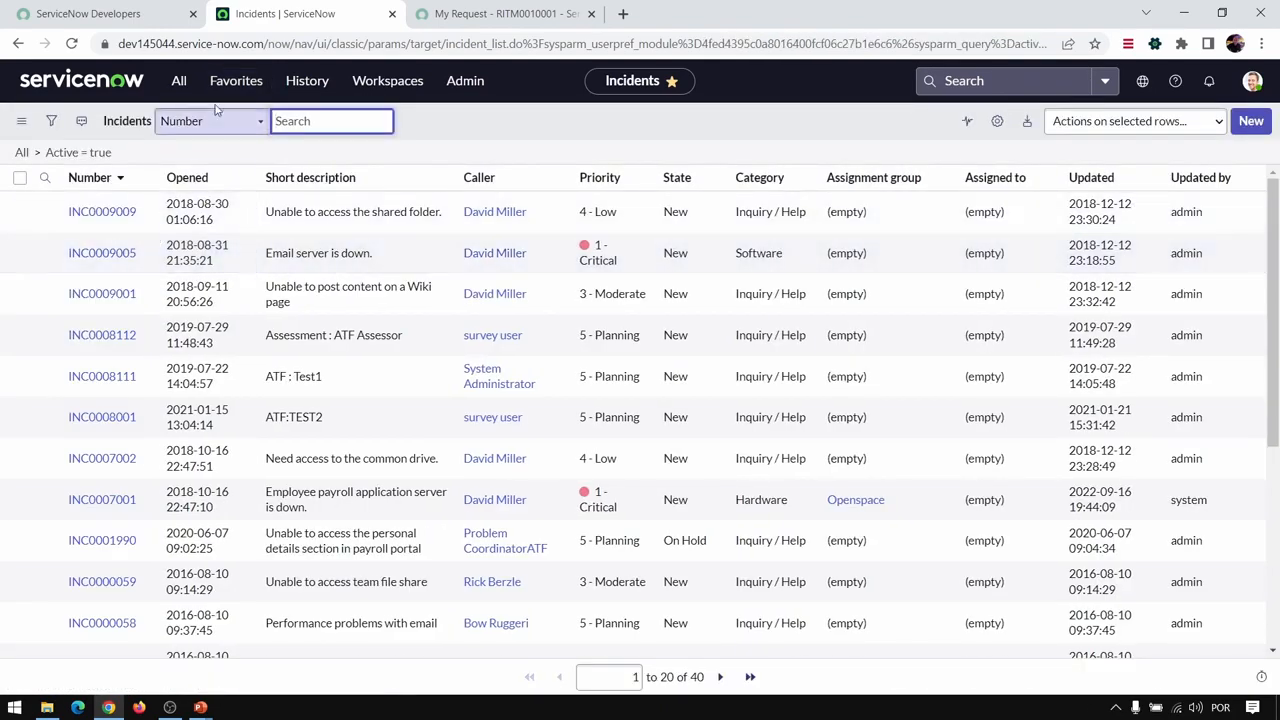
pyautogui.click(179, 80)
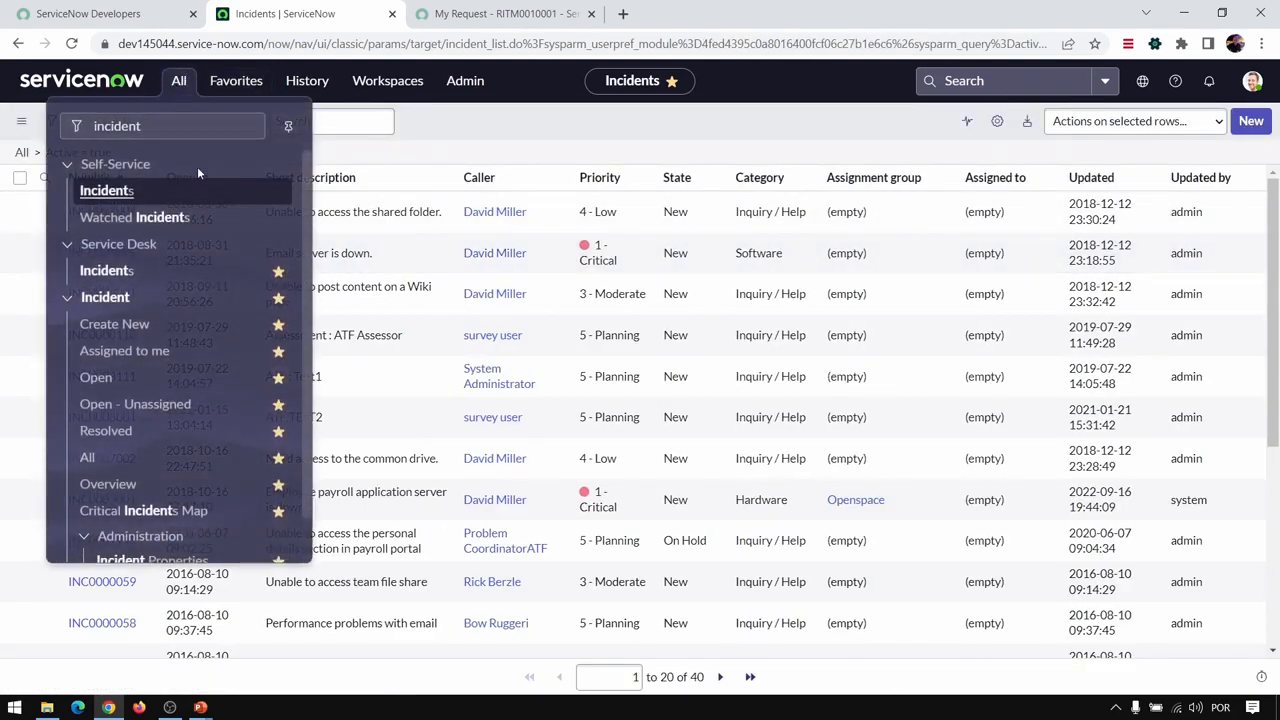
pyautogui.click(279, 271)
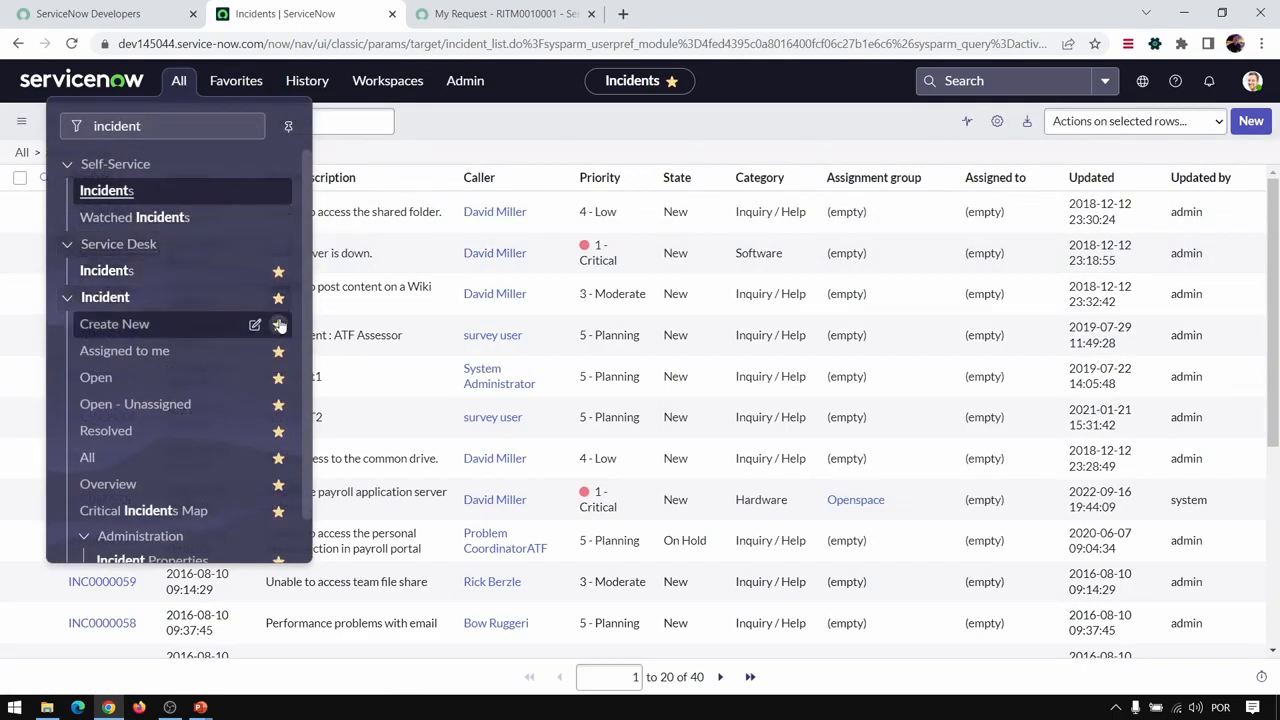
pyautogui.click(576, 121)
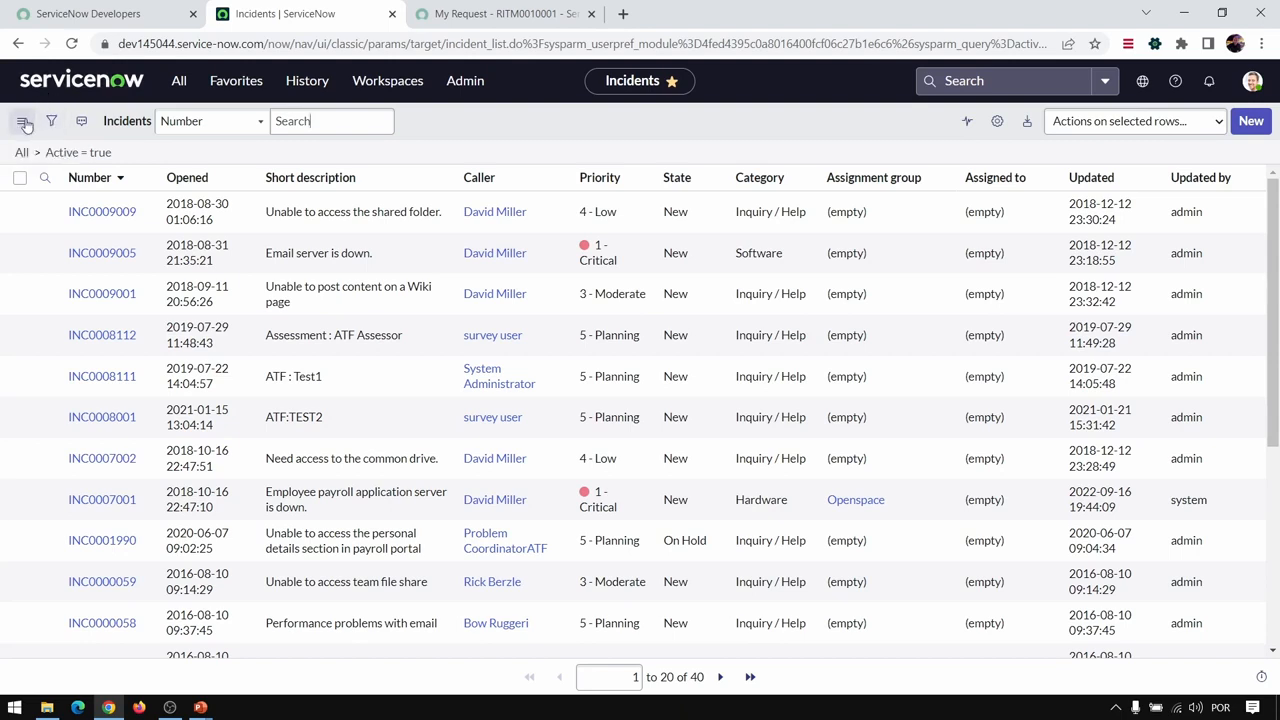
# - Look through the list control options of the Incidents list, including the grouping and rows-per-page choices
pyautogui.click(21, 124)
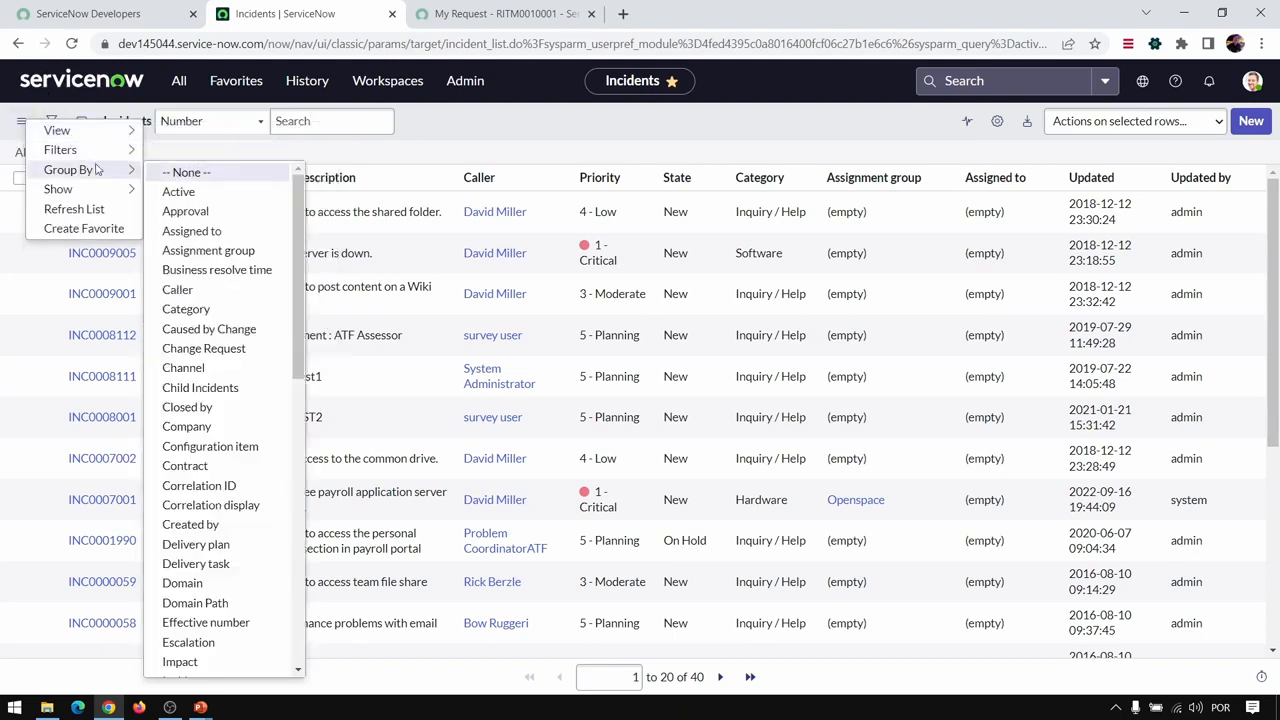
pyautogui.moveTo(91, 127)
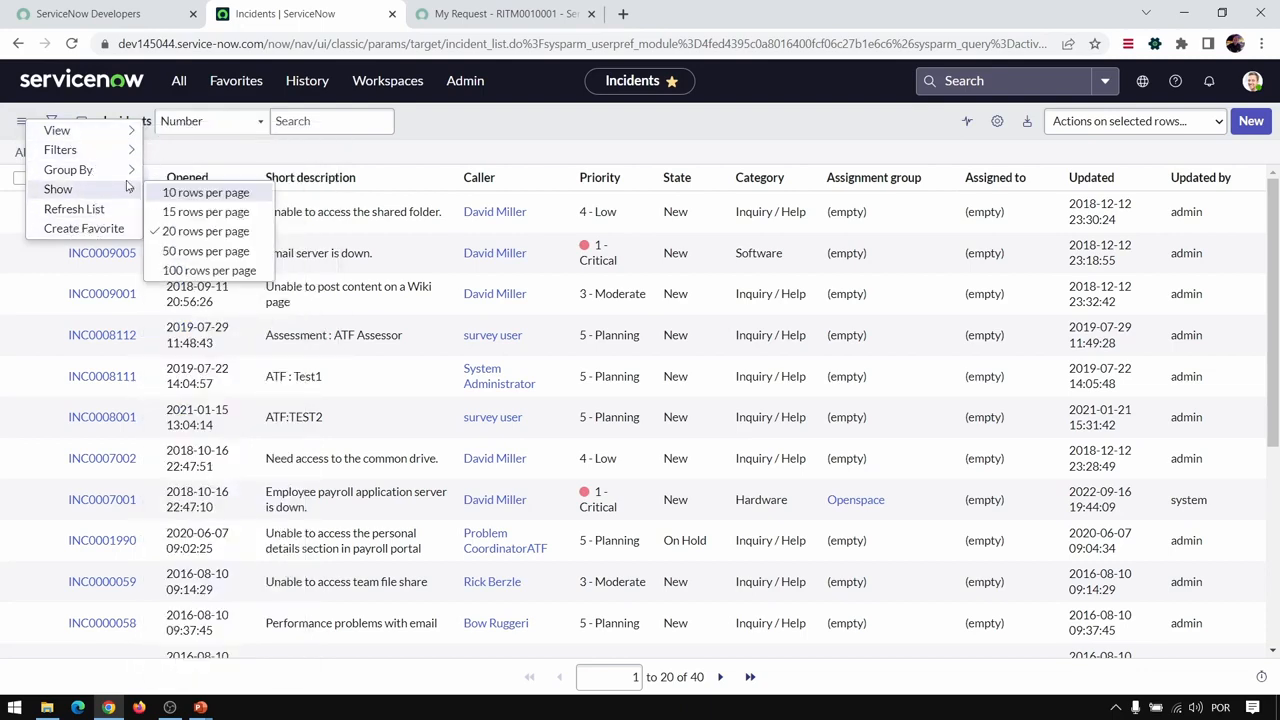
pyautogui.click(176, 81)
pyautogui.click(150, 121)
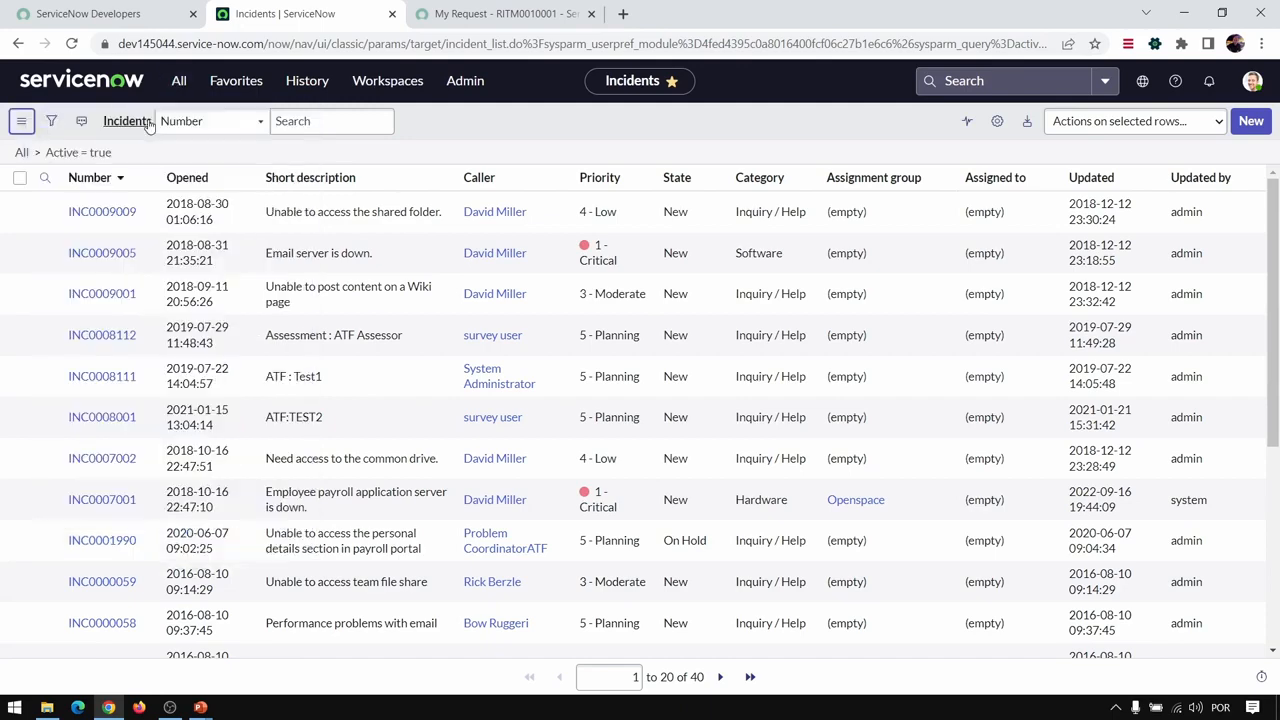
# - Filter the applications by "requeste" and open the Self-Service Requested Items list
pyautogui.click(173, 90)
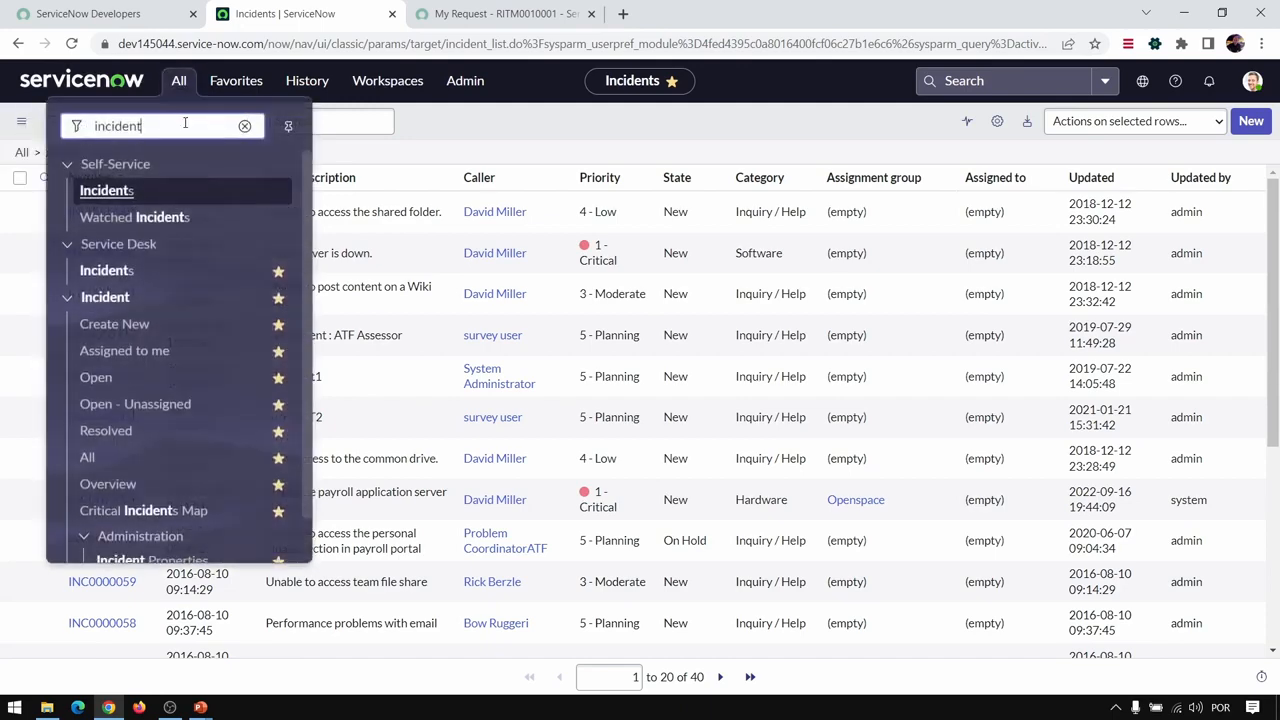
pyautogui.doubleClick(187, 126)
pyautogui.write('s')
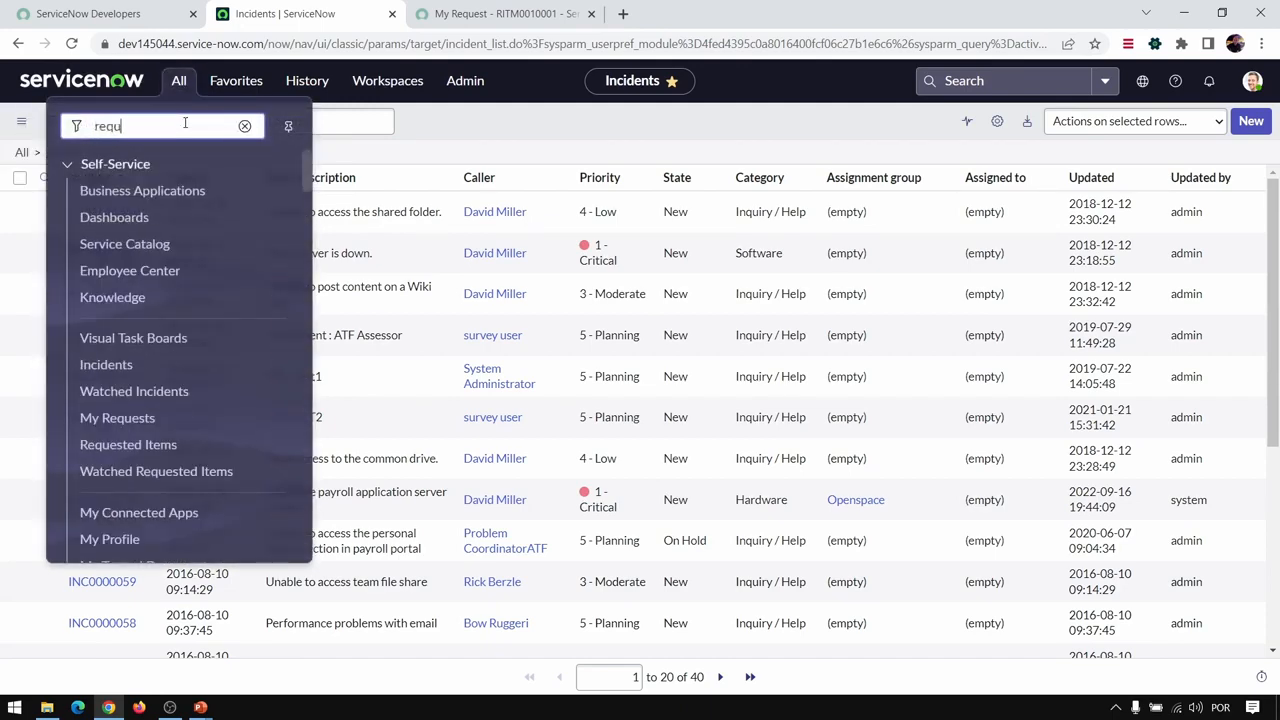
pyautogui.write('equested')
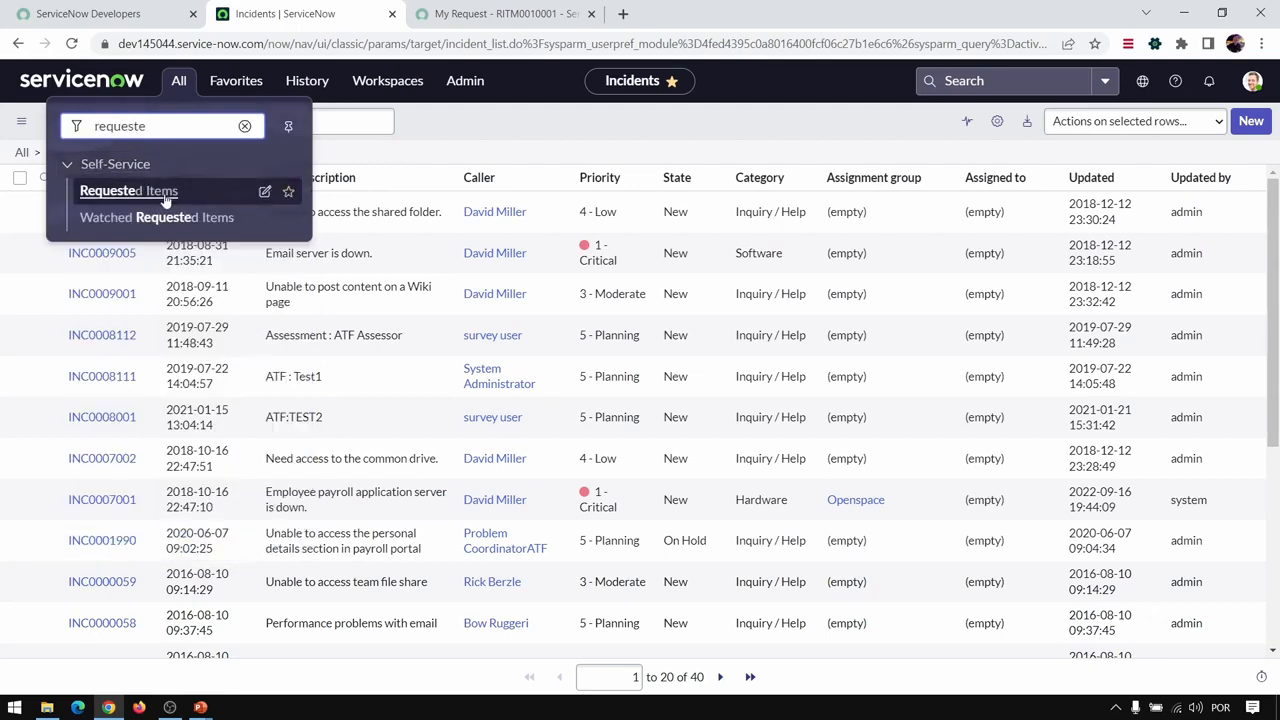
pyautogui.click(165, 200)
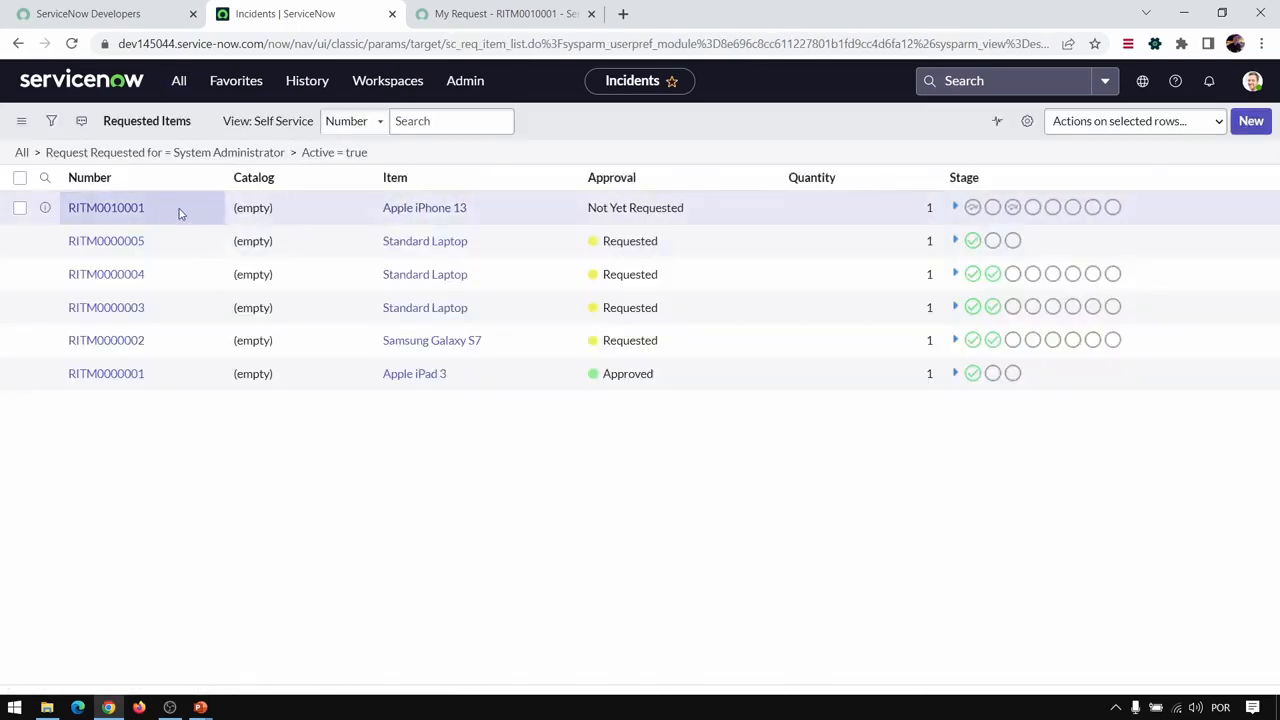
# - Create a favorite for the filtered Requested Items list, using the image icon and a teal color
pyautogui.click(20, 123)
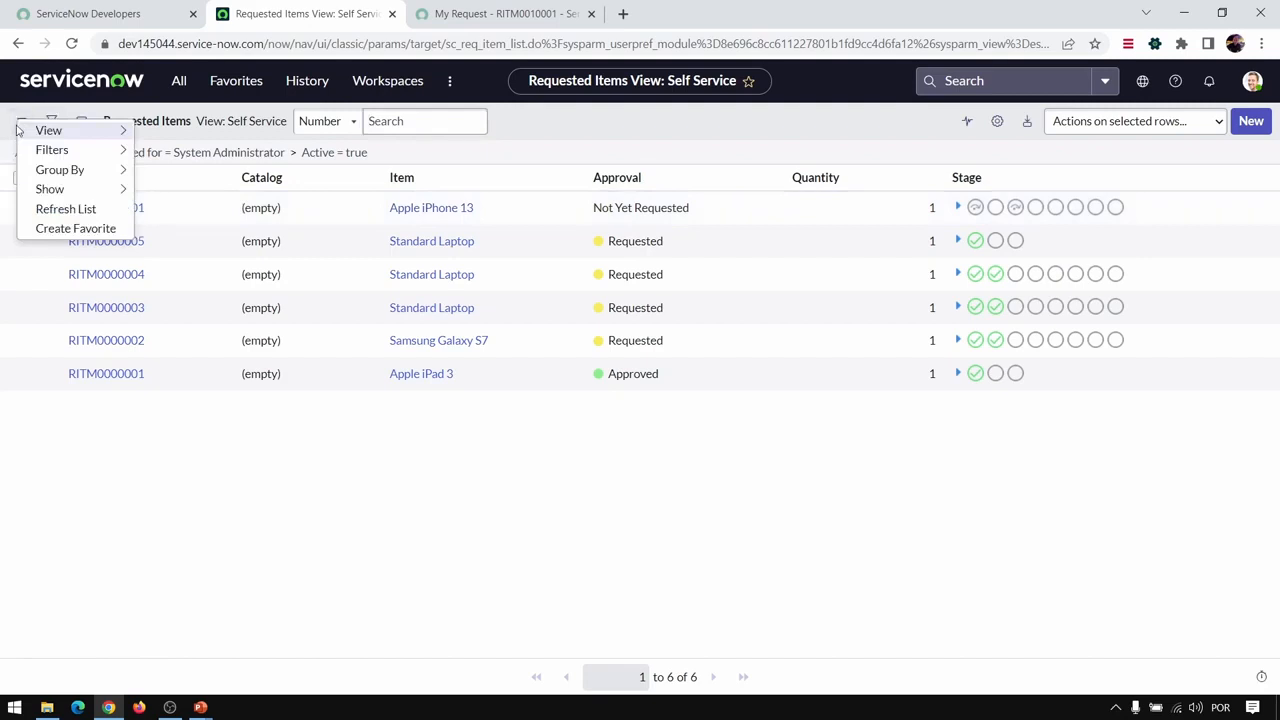
pyautogui.click(75, 228)
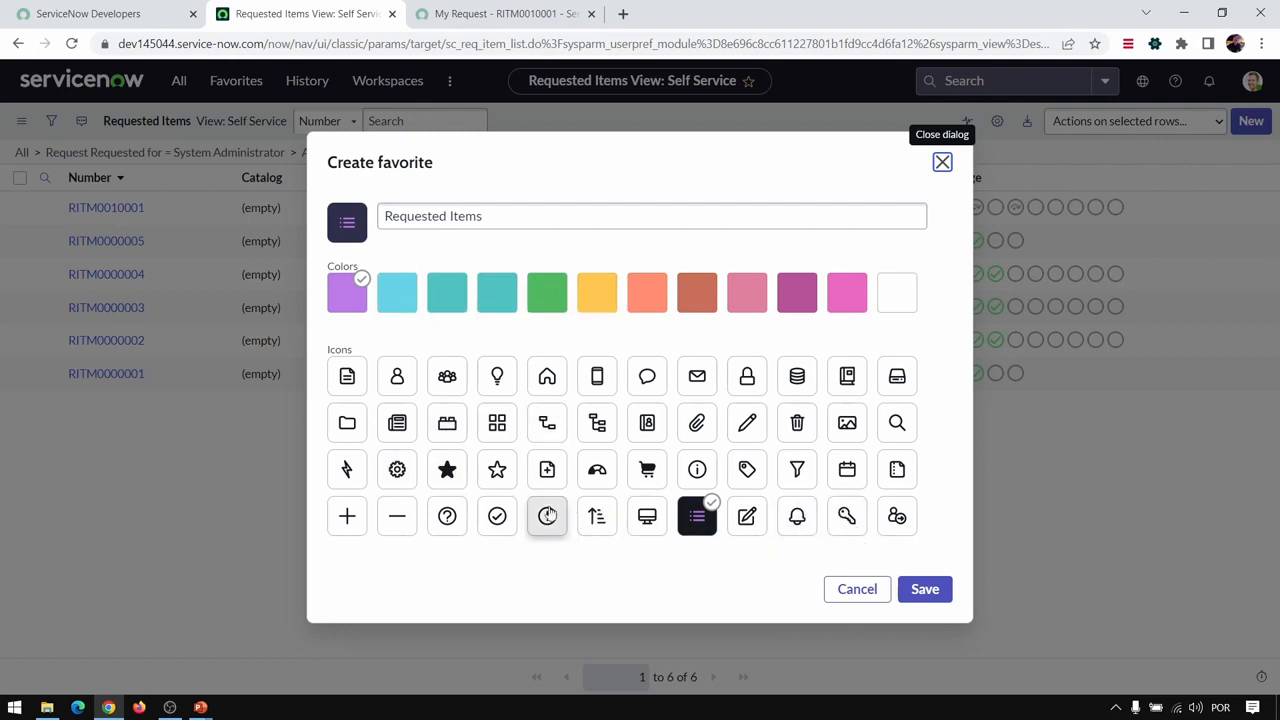
pyautogui.click(851, 434)
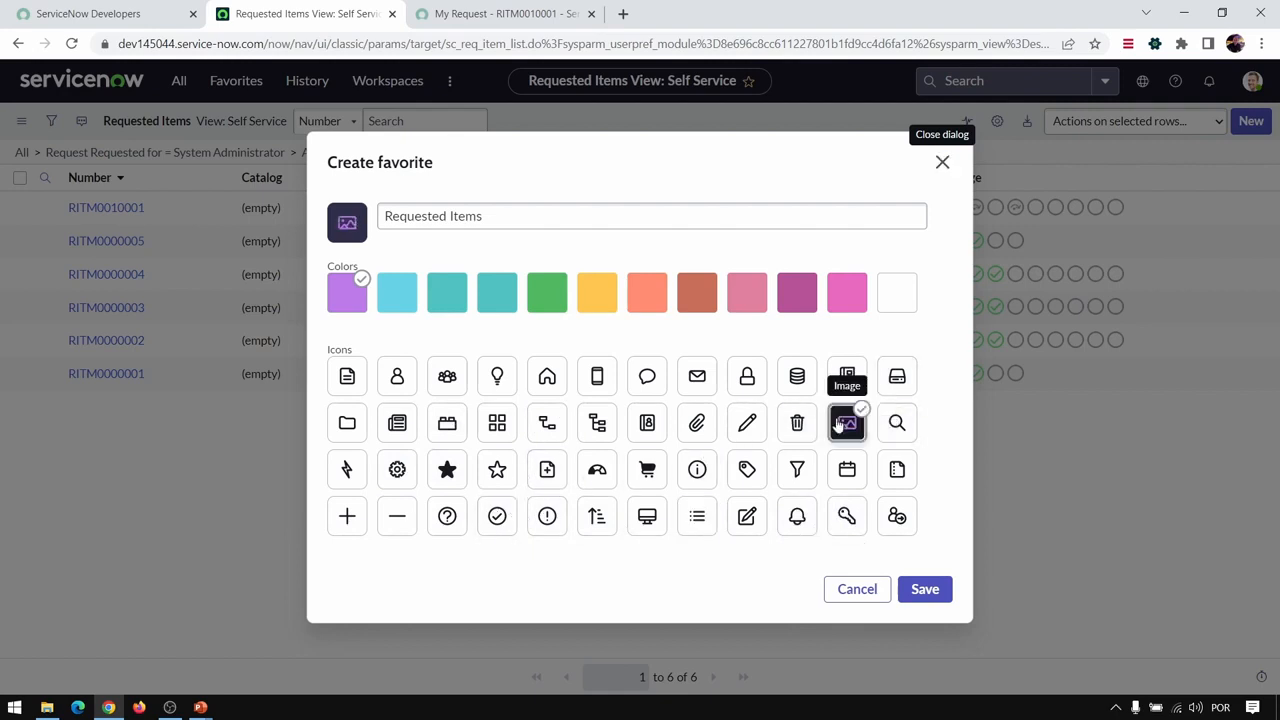
pyautogui.click(456, 307)
pyautogui.click(508, 213)
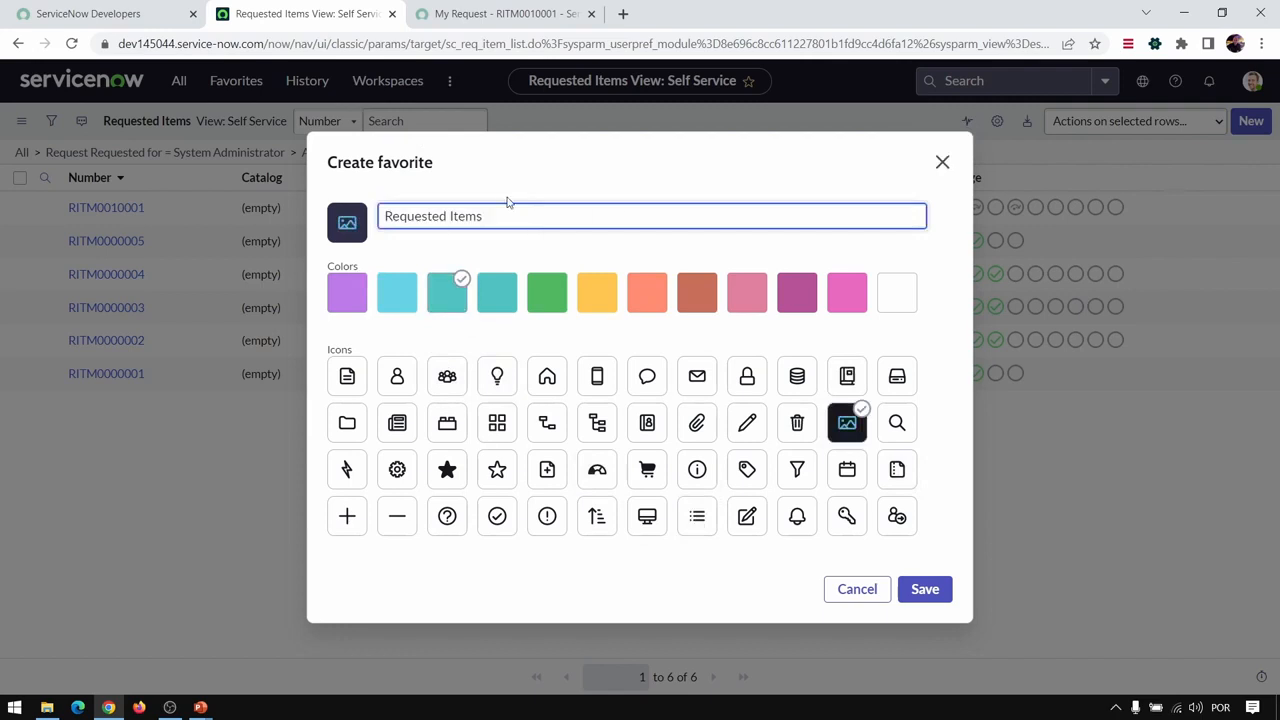
pyautogui.click(925, 596)
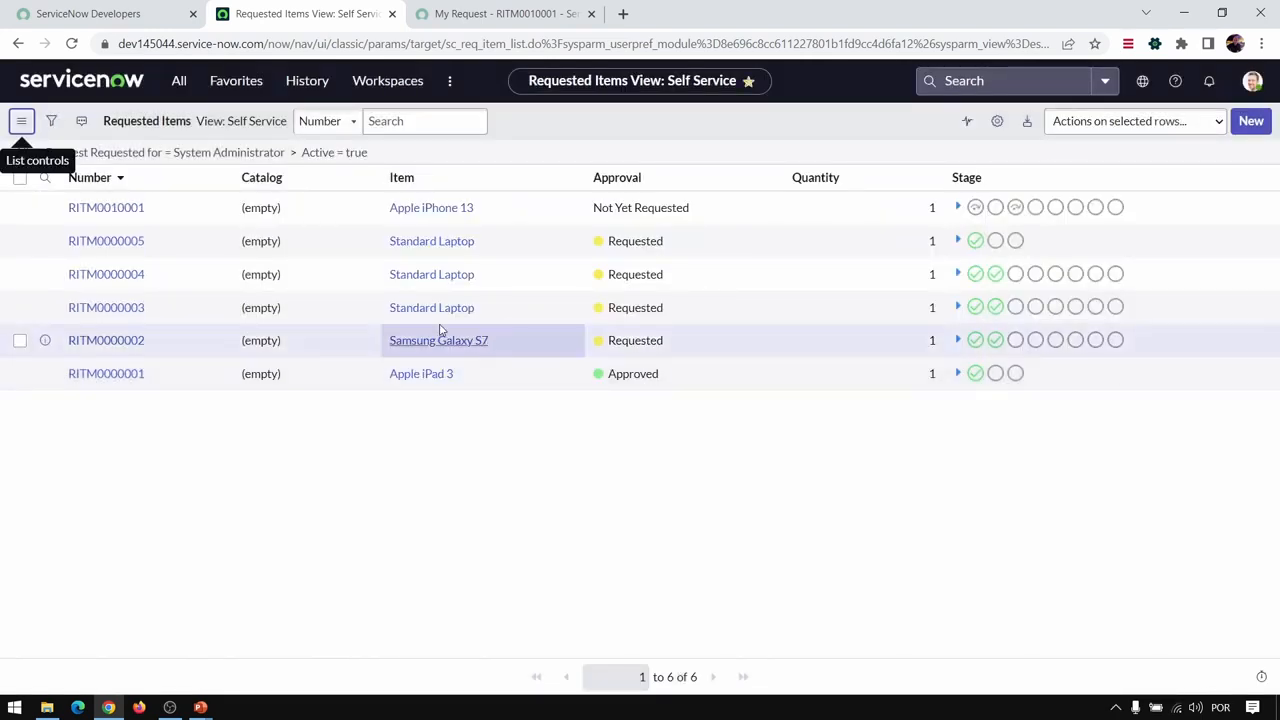
# - Remove the Incident group from the favorites and review the updated favorites list
pyautogui.click(234, 81)
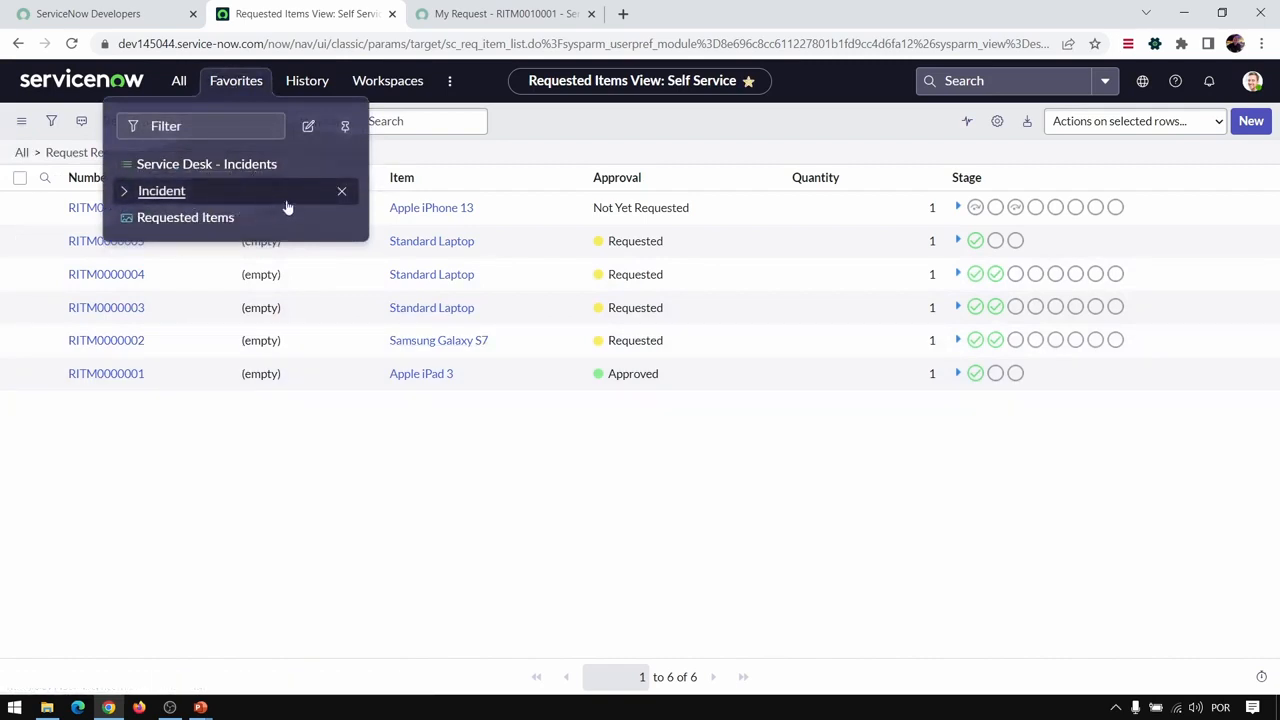
pyautogui.click(125, 191)
pyautogui.click(125, 191)
pyautogui.click(341, 191)
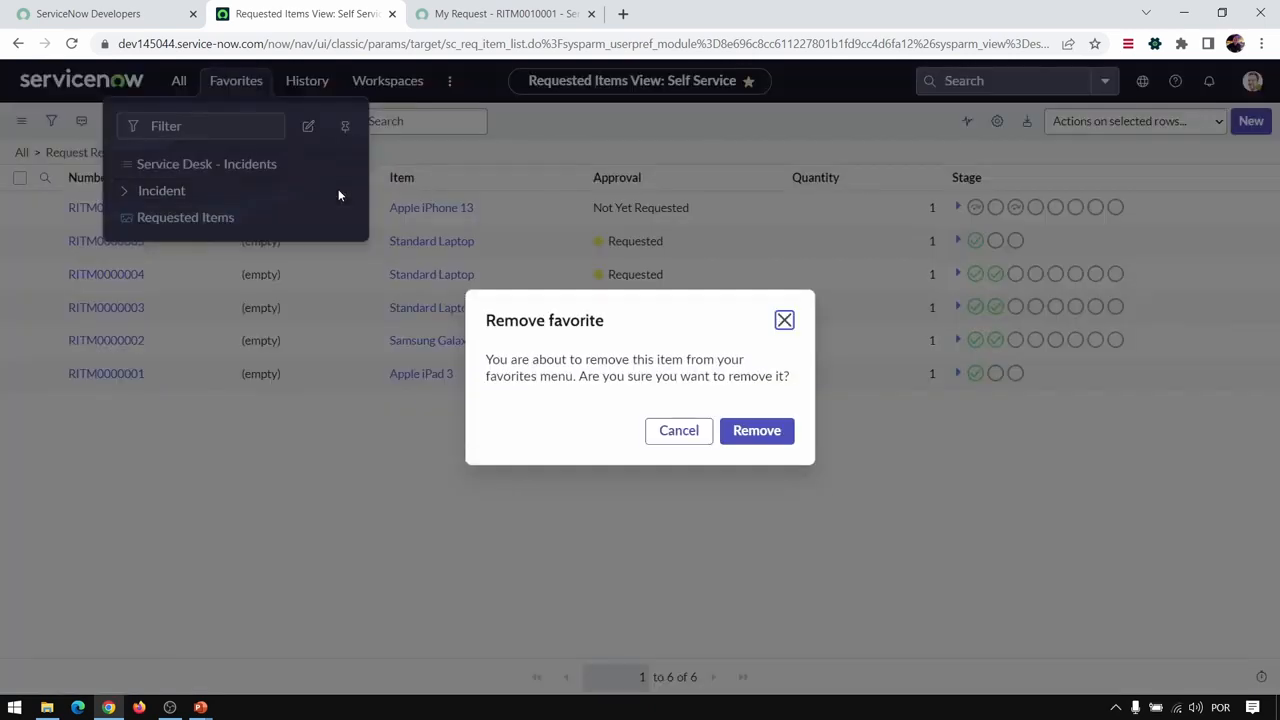
pyautogui.click(757, 431)
pyautogui.click(236, 80)
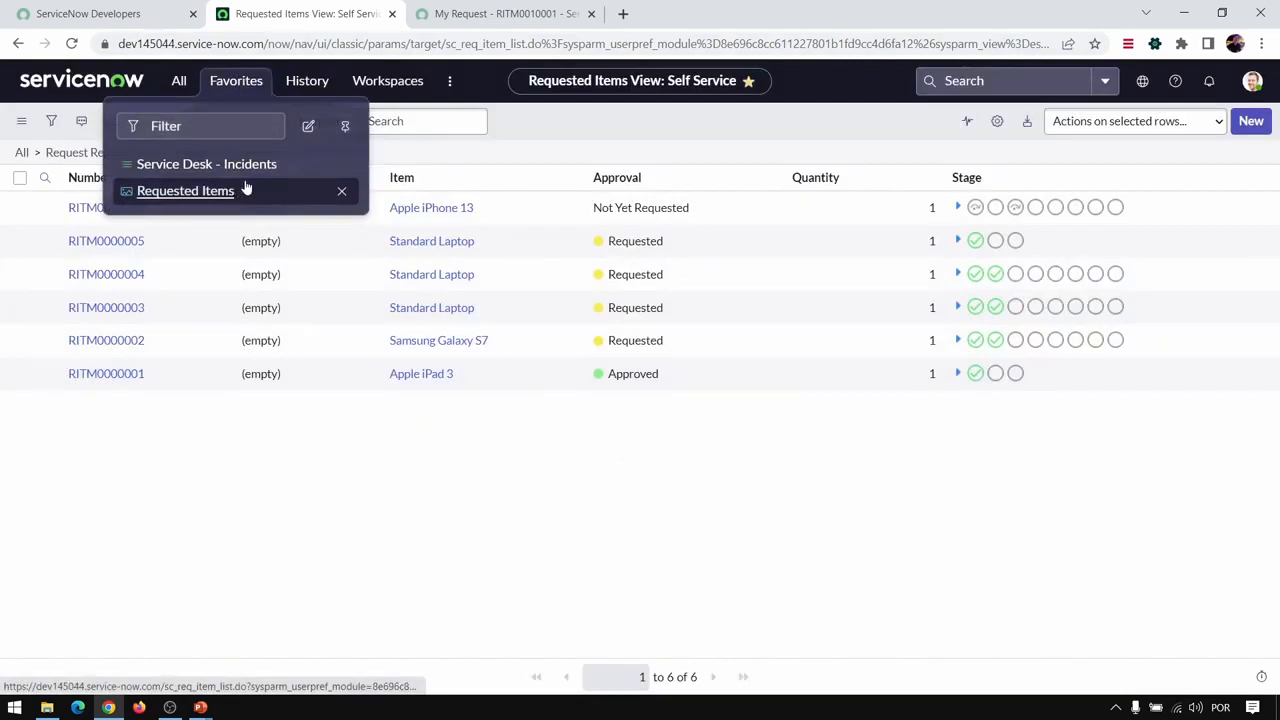
# - Rename the Service Desk - Incidents favorite to "Lista de Incidentes" in the favorites editor
pyautogui.click(309, 127)
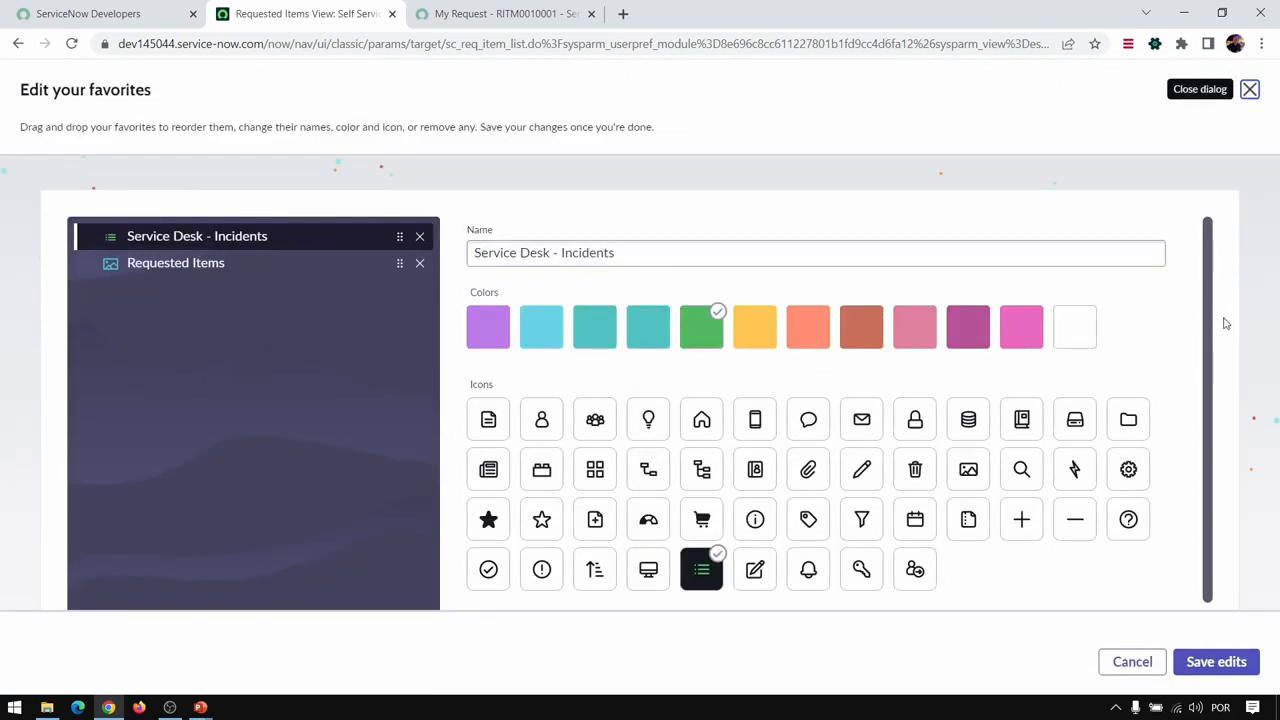
pyautogui.scroll(-1, 1203, 297)
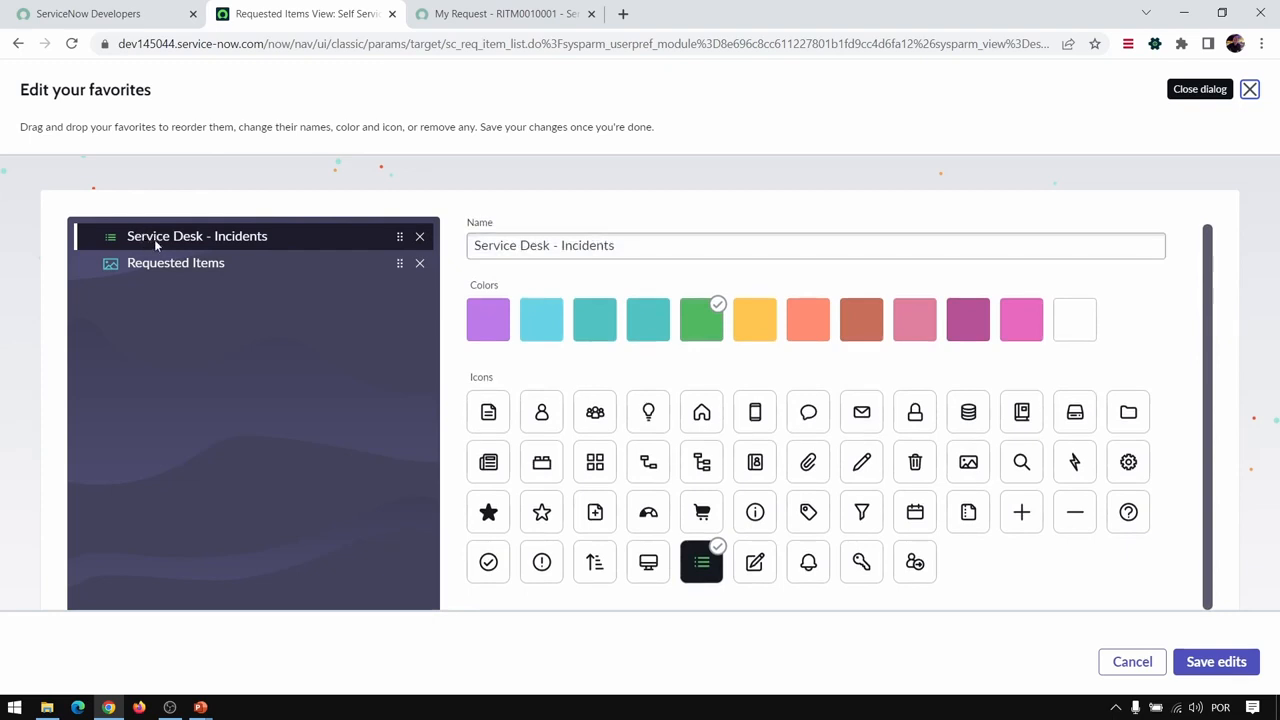
pyautogui.click(557, 246)
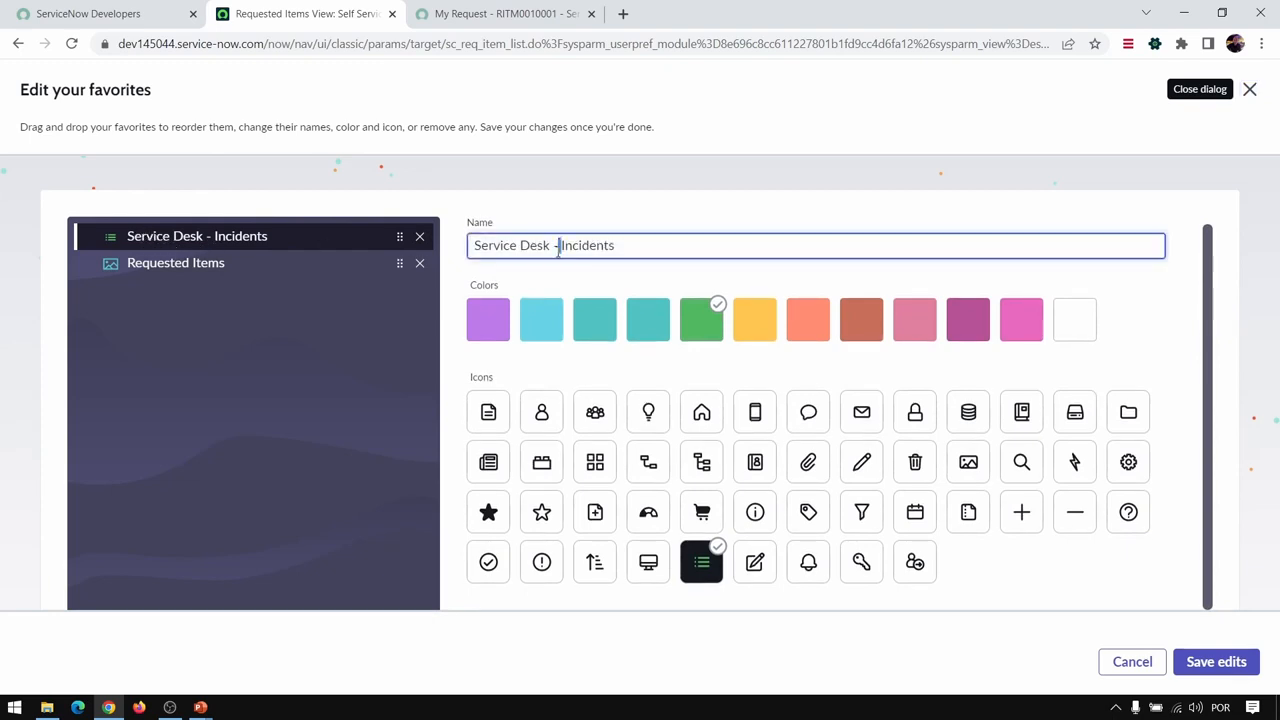
pyautogui.hotkey('ctrl', 'a')
pyautogui.write('Lista de ')
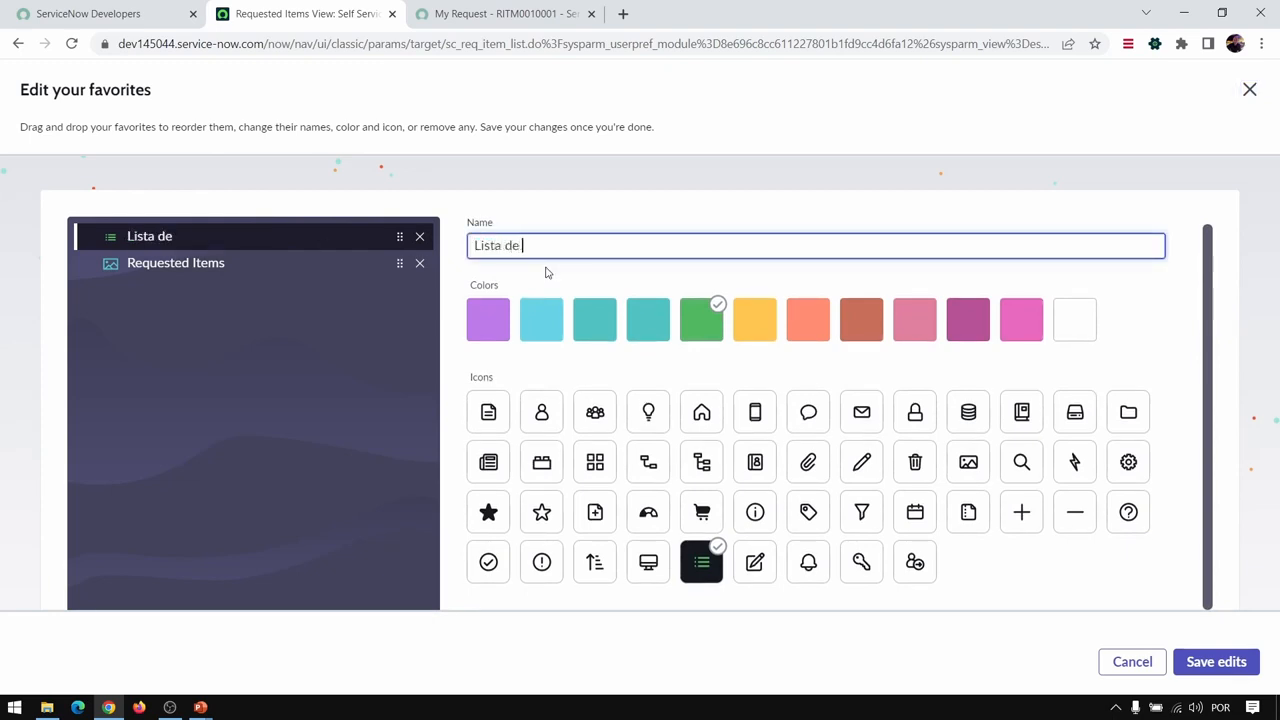
pyautogui.write('Incidentes')
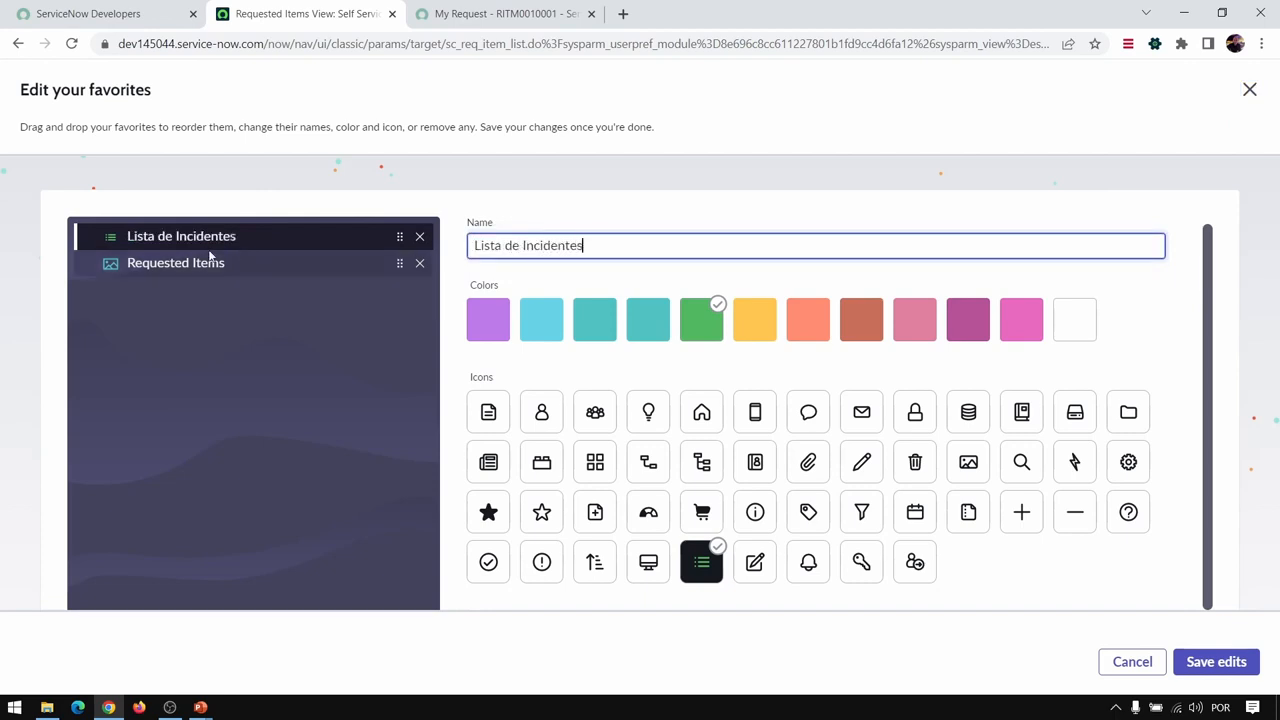
# - Give the Lista de Incidentes favorite the orange color and the exclamation mark icon, and save the edits
pyautogui.click(805, 327)
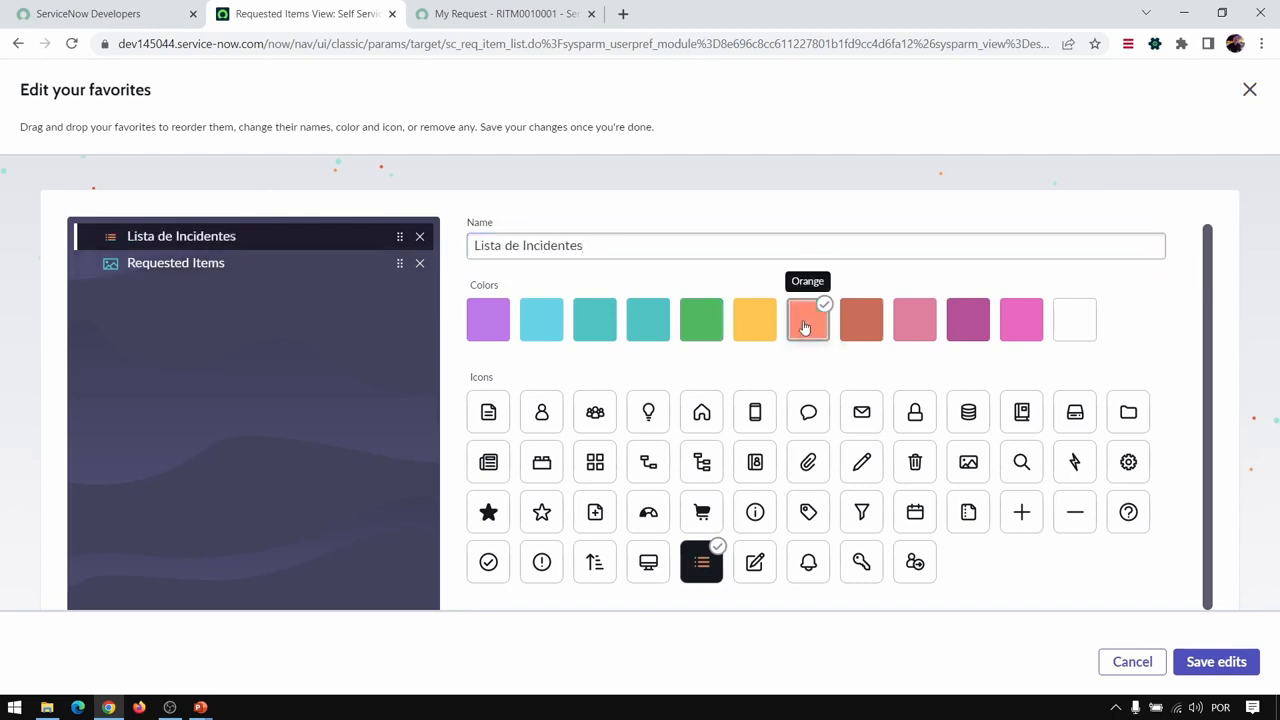
pyautogui.click(552, 561)
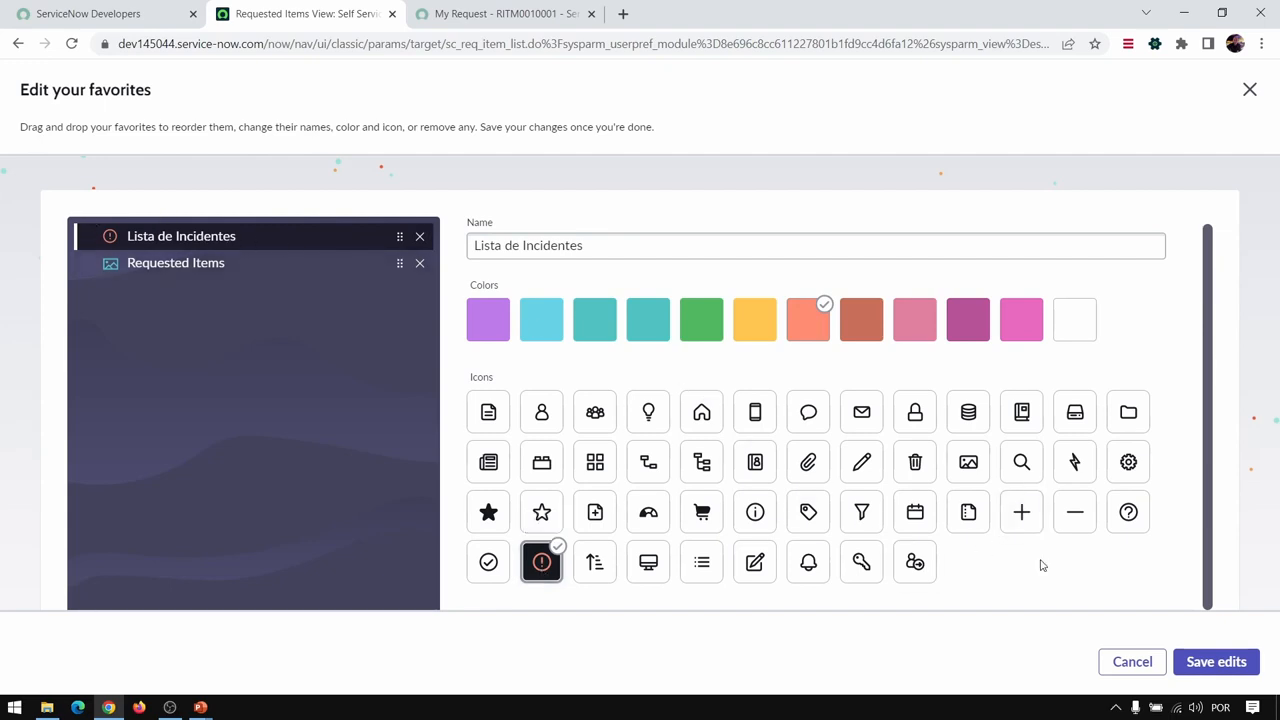
pyautogui.click(1216, 662)
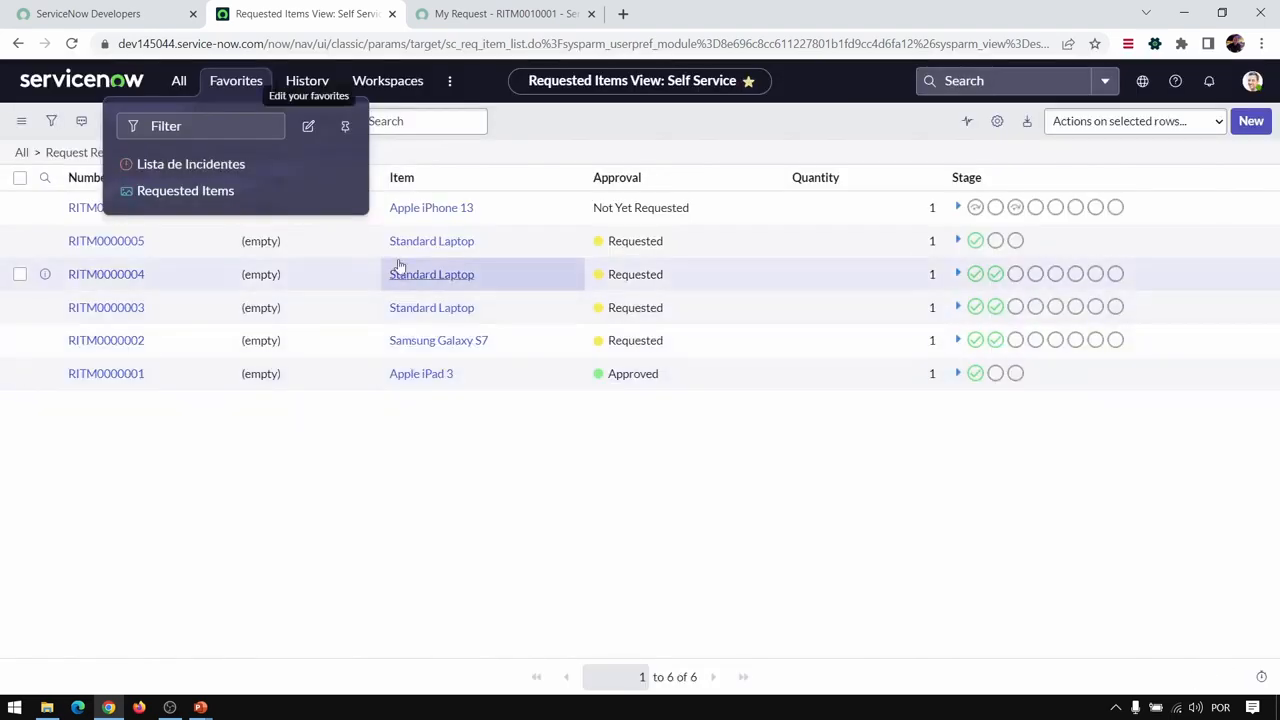
# - Move the Requested Items favorite above Lista de Incidentes and rename it "Lista de Requisições"
pyautogui.click(308, 126)
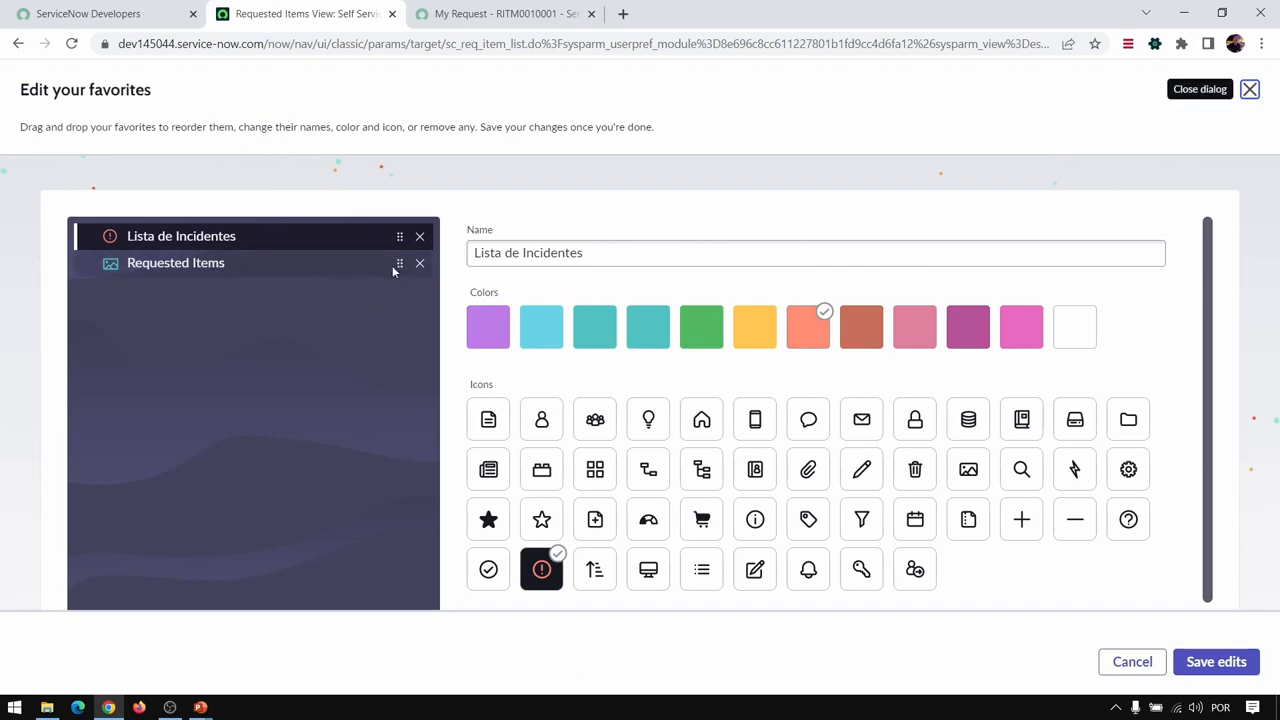
pyautogui.moveTo(398, 267); pyautogui.dragTo(402, 238)
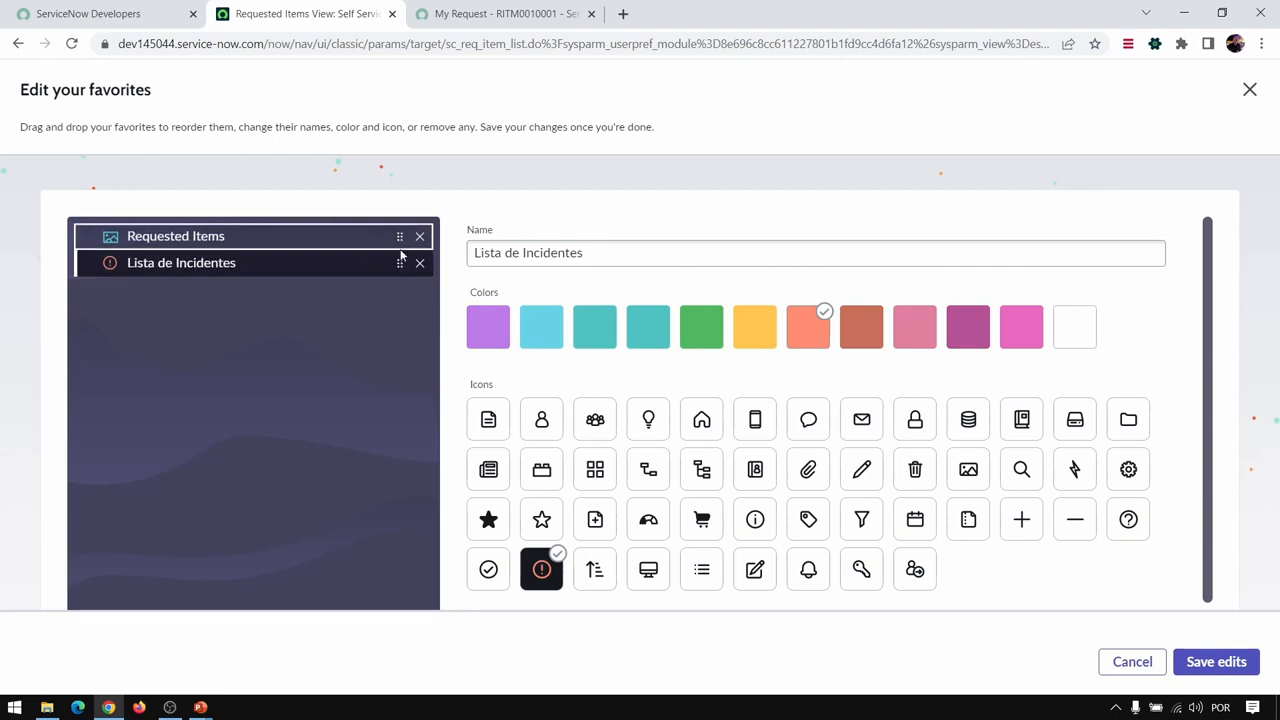
pyautogui.click(161, 238)
pyautogui.click(606, 248)
pyautogui.hotkey('ctrl', 'a')
pyautogui.write('Li')
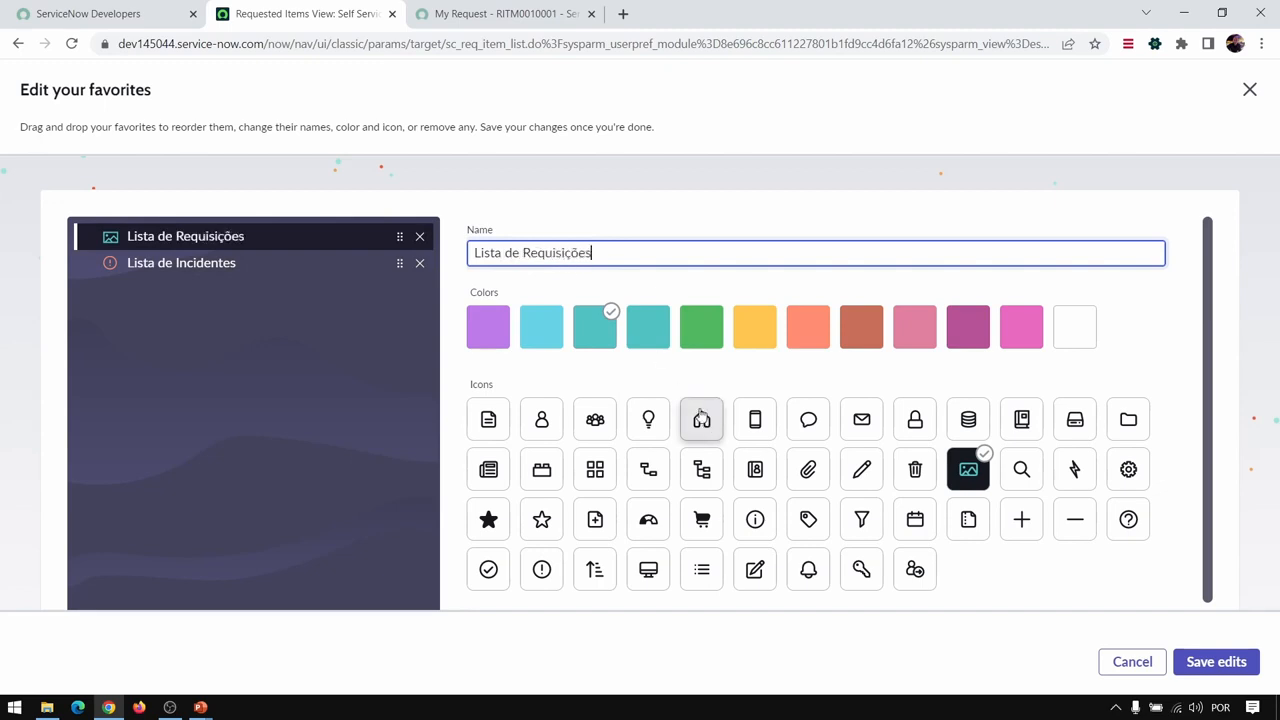
# - Give the Lista de Requisições favorite the shopping cart icon and green color, and save the edits
pyautogui.click(702, 519)
pyautogui.click(709, 334)
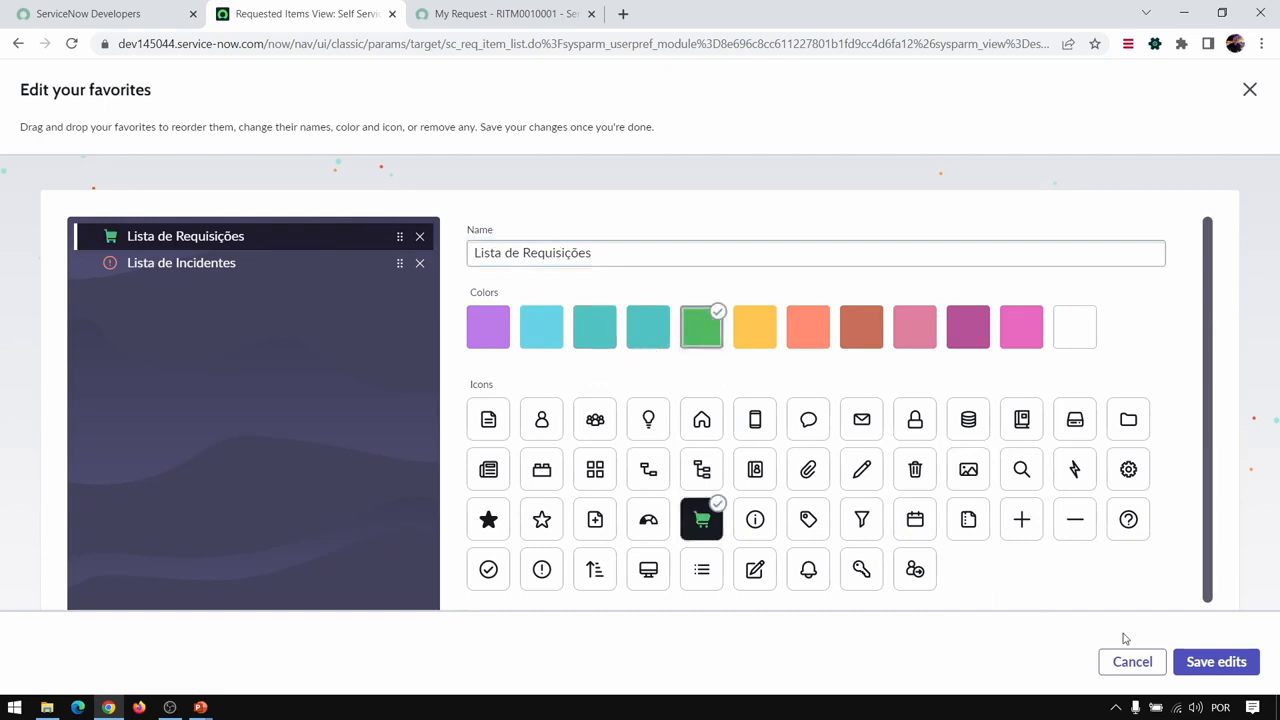
pyautogui.click(1220, 662)
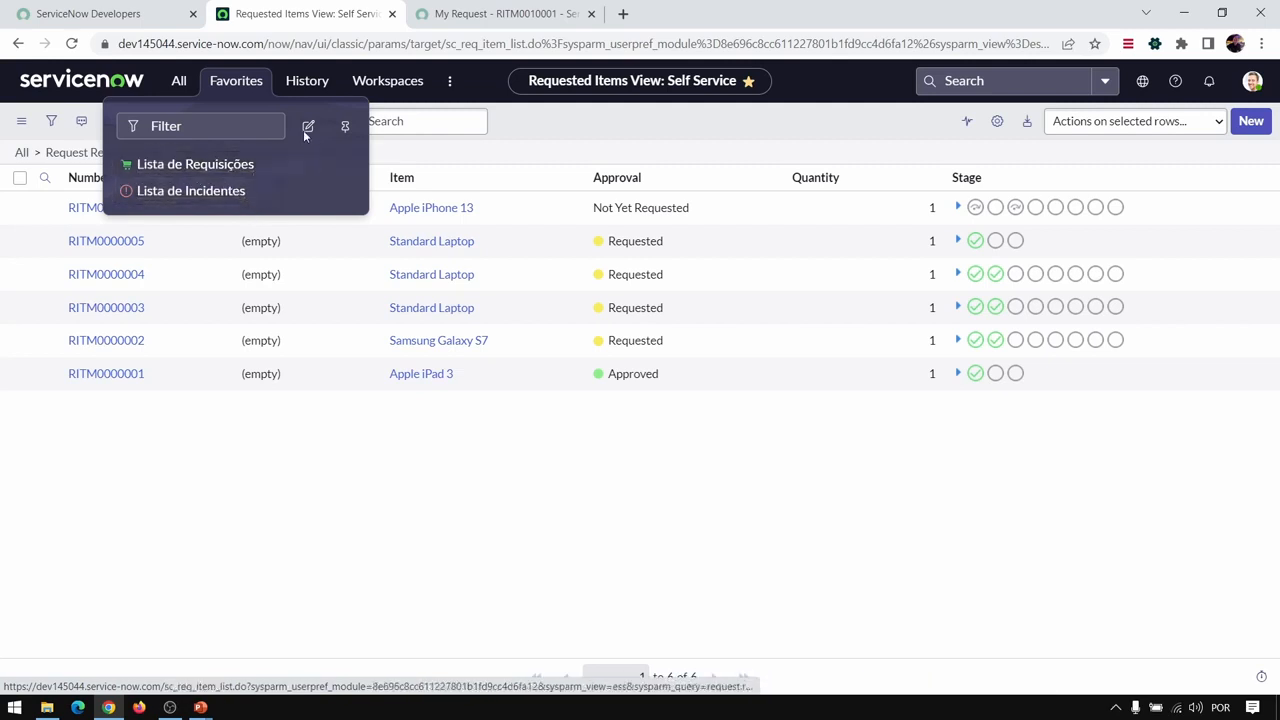
# - Close the favorites list and view the recent searches and recently viewed records offered by the global search
pyautogui.click(810, 80)
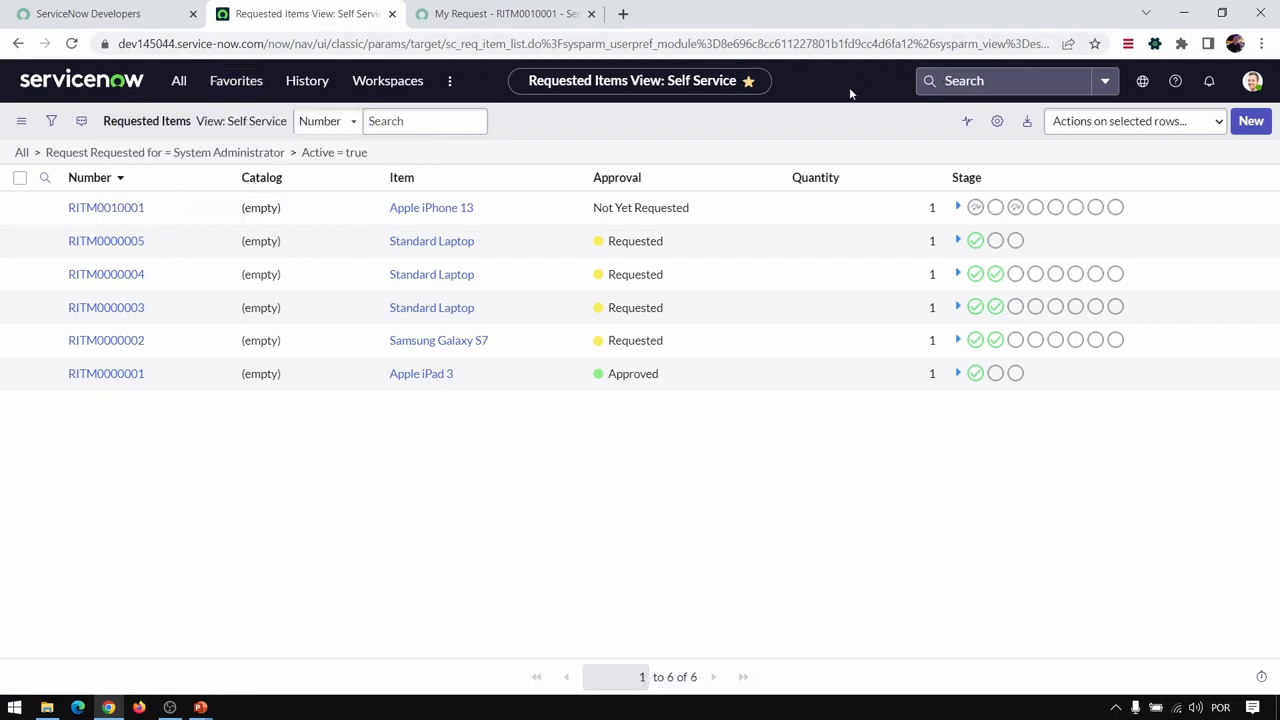
pyautogui.click(964, 80)
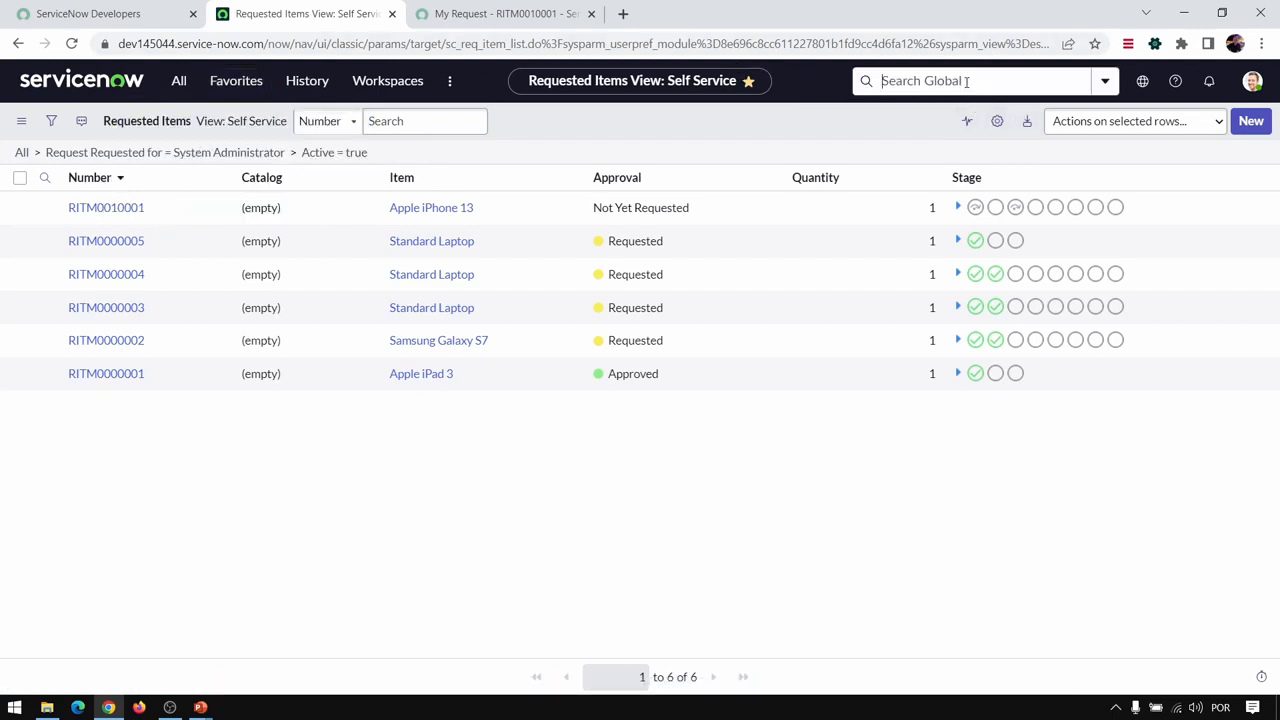
pyautogui.click(916, 546)
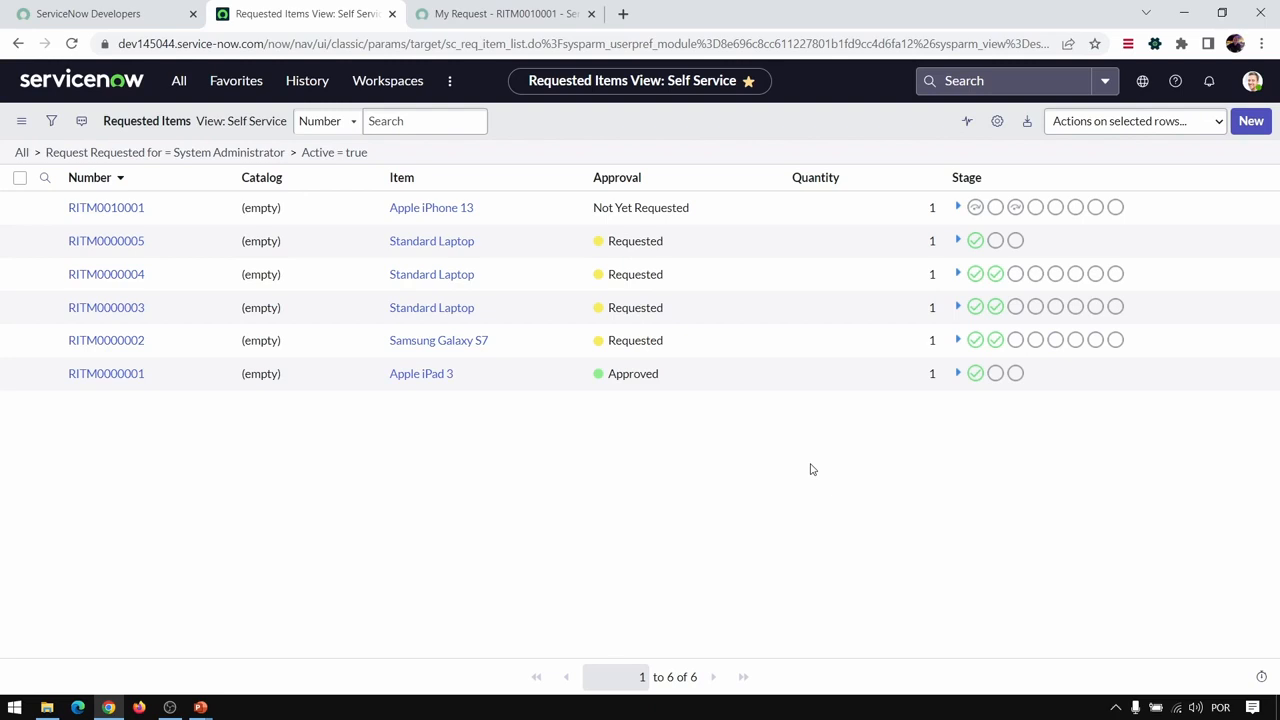
# - Search globally for the user by full name, go to the People - Users results, and open the matching user record
pyautogui.click(979, 84)
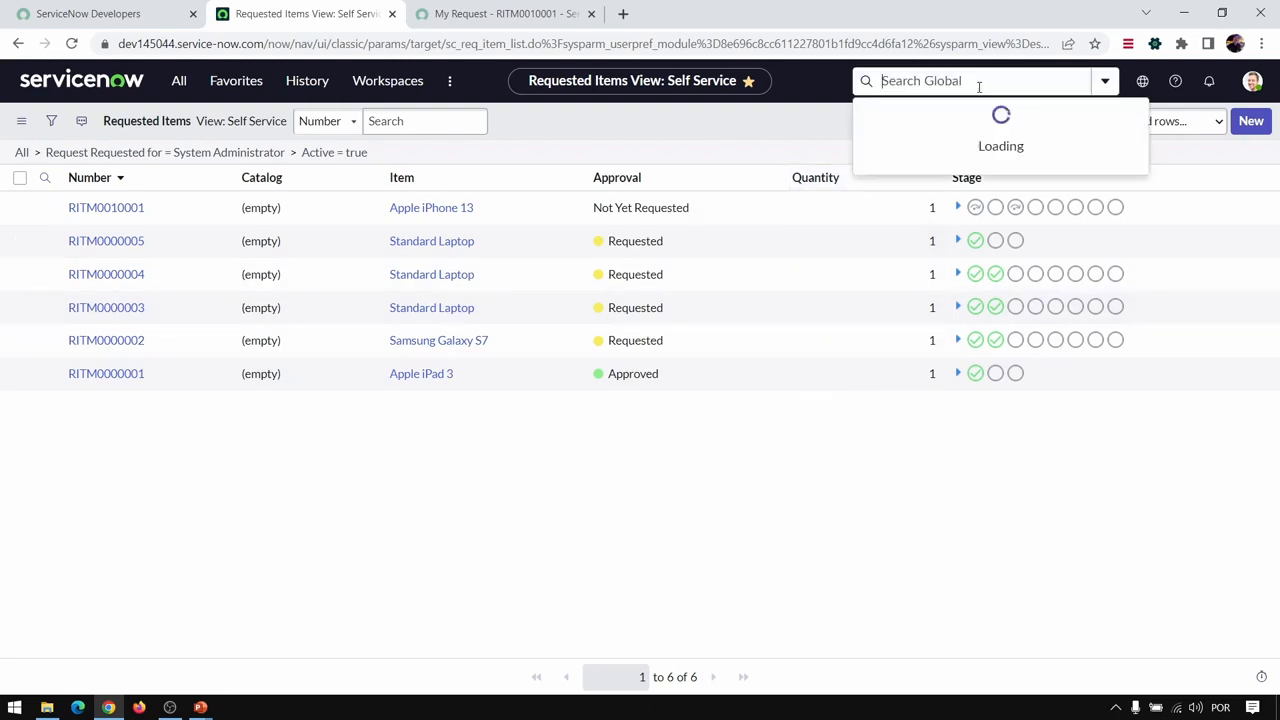
pyautogui.write('Abel Tuter')
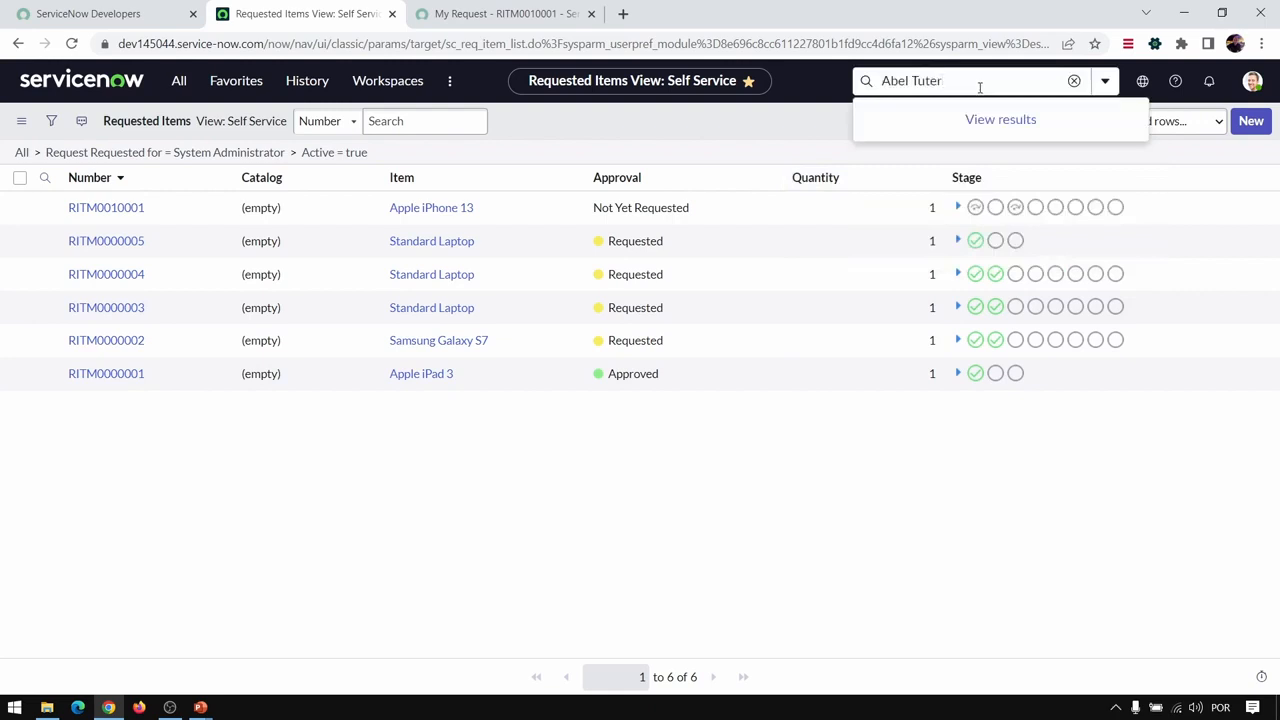
pyautogui.press('Return')
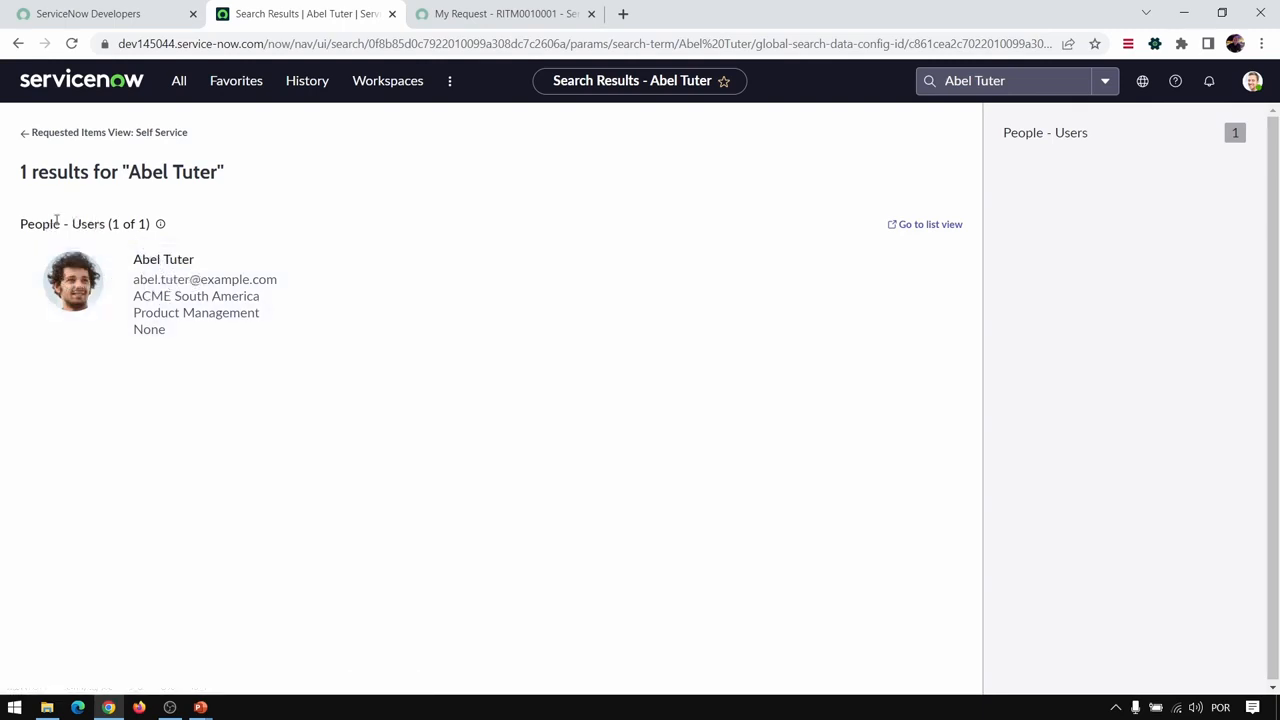
pyautogui.click(1042, 140)
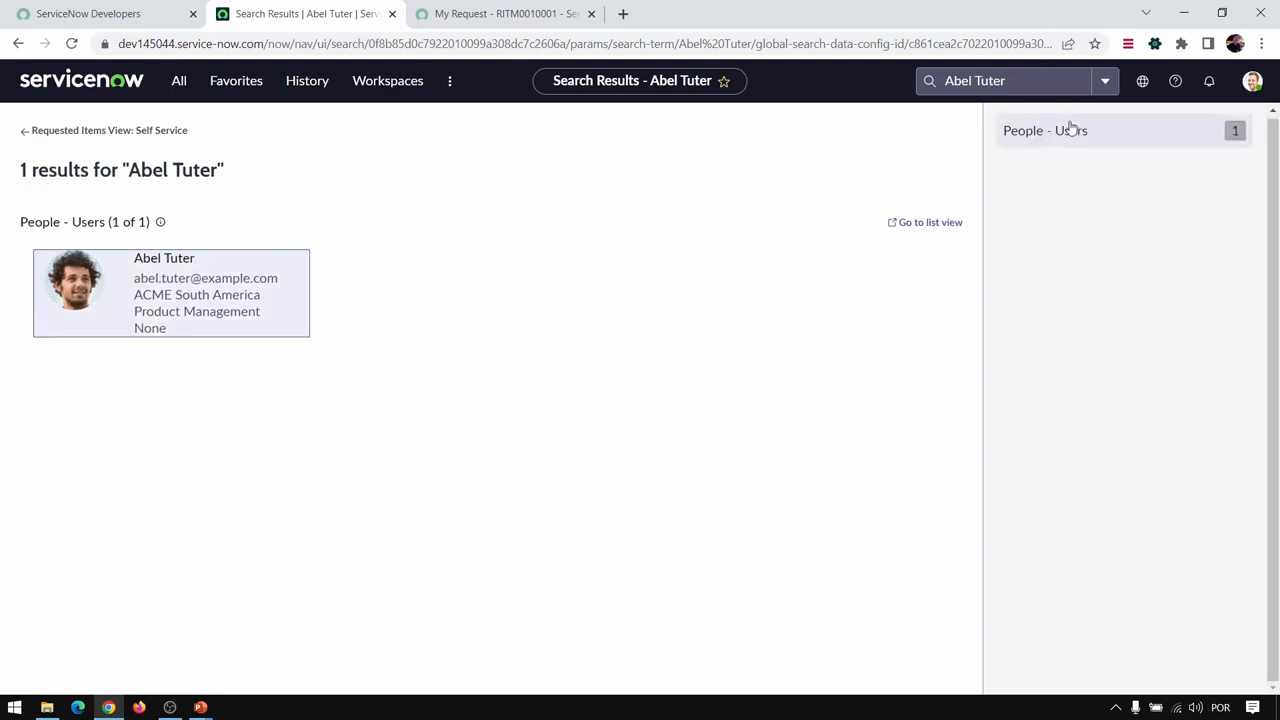
pyautogui.click(213, 294)
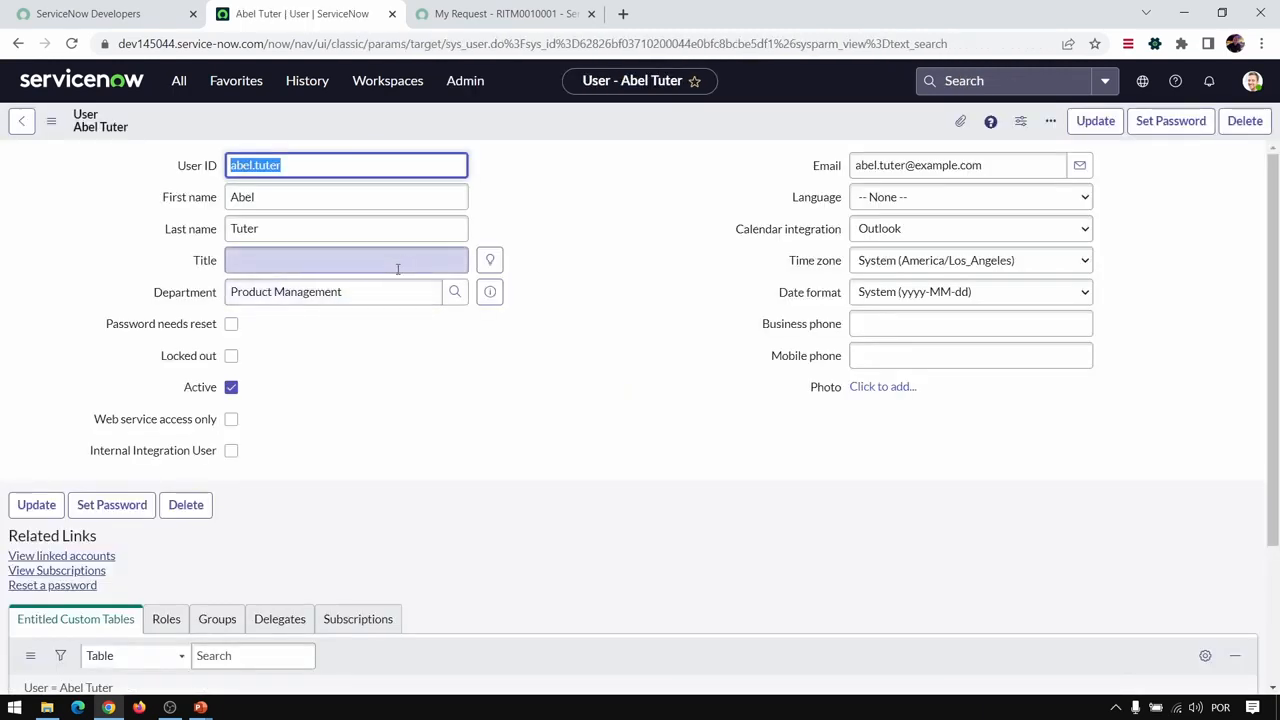
# - Review the user record's ID and name fields, and its related Roles and Groups lists
pyautogui.click(245, 166)
pyautogui.click(262, 200)
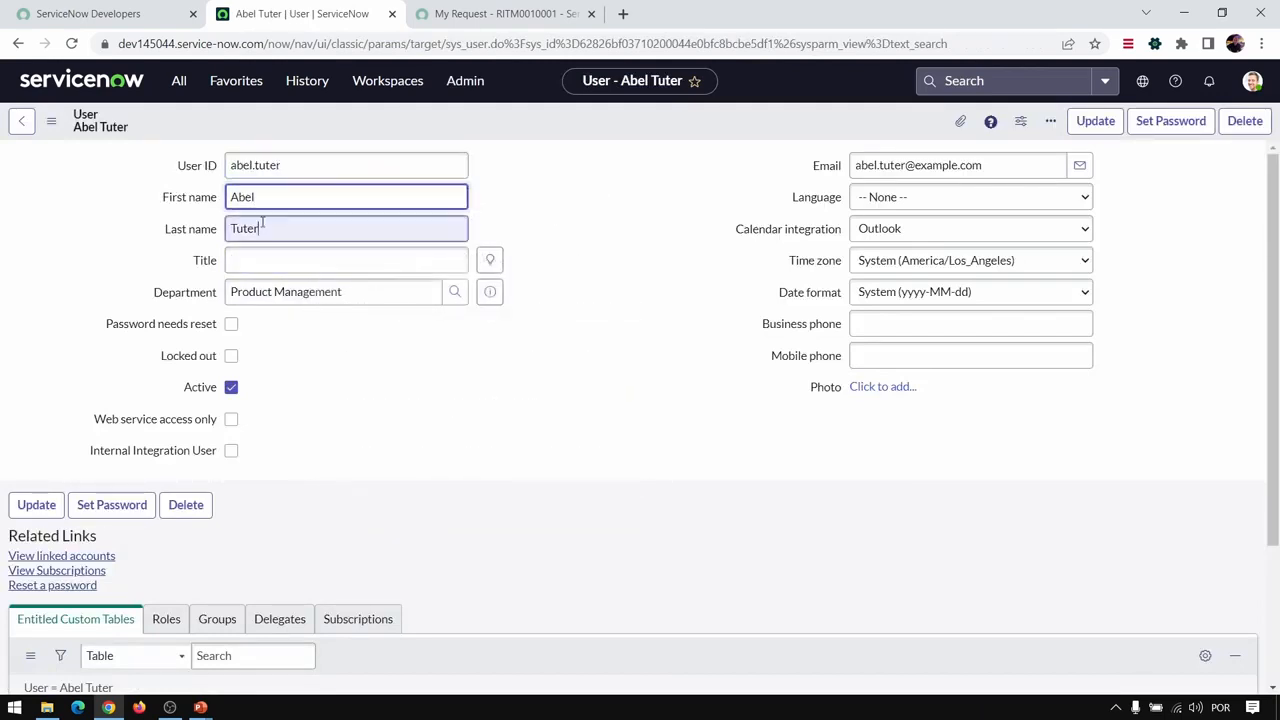
pyautogui.click(262, 226)
pyautogui.scroll(-3, 394, 400)
pyautogui.click(160, 428)
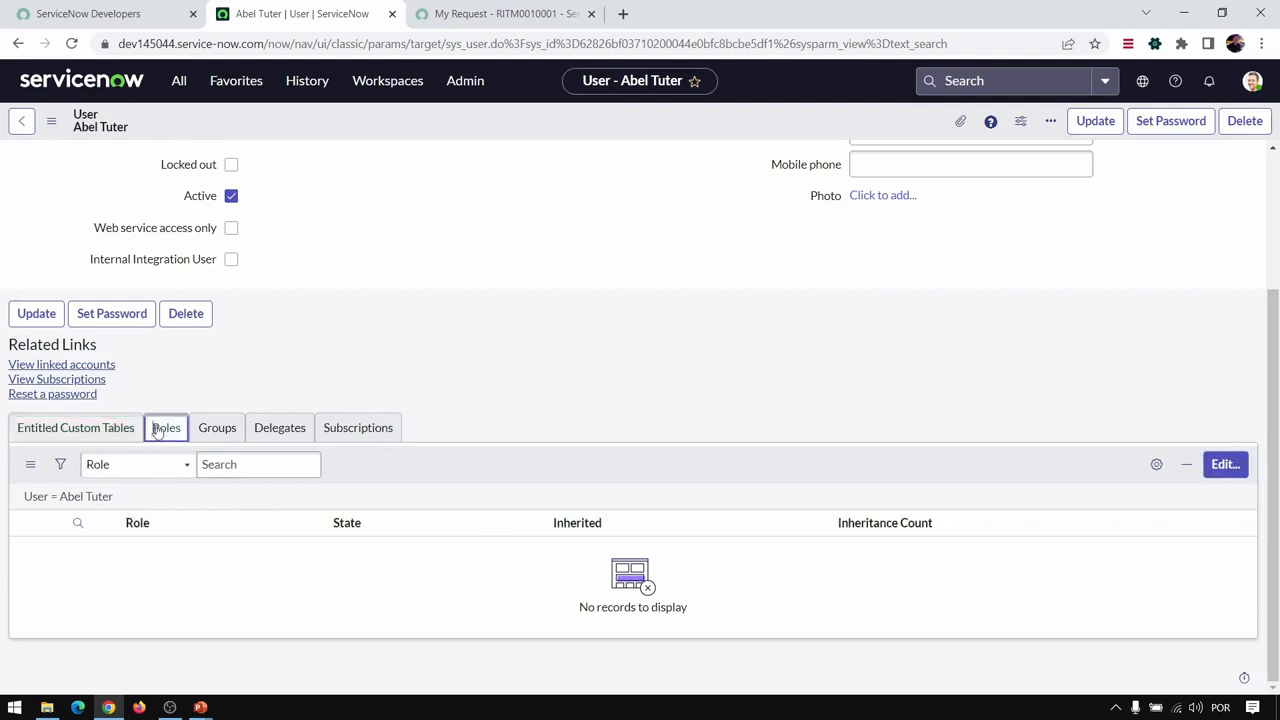
pyautogui.click(216, 435)
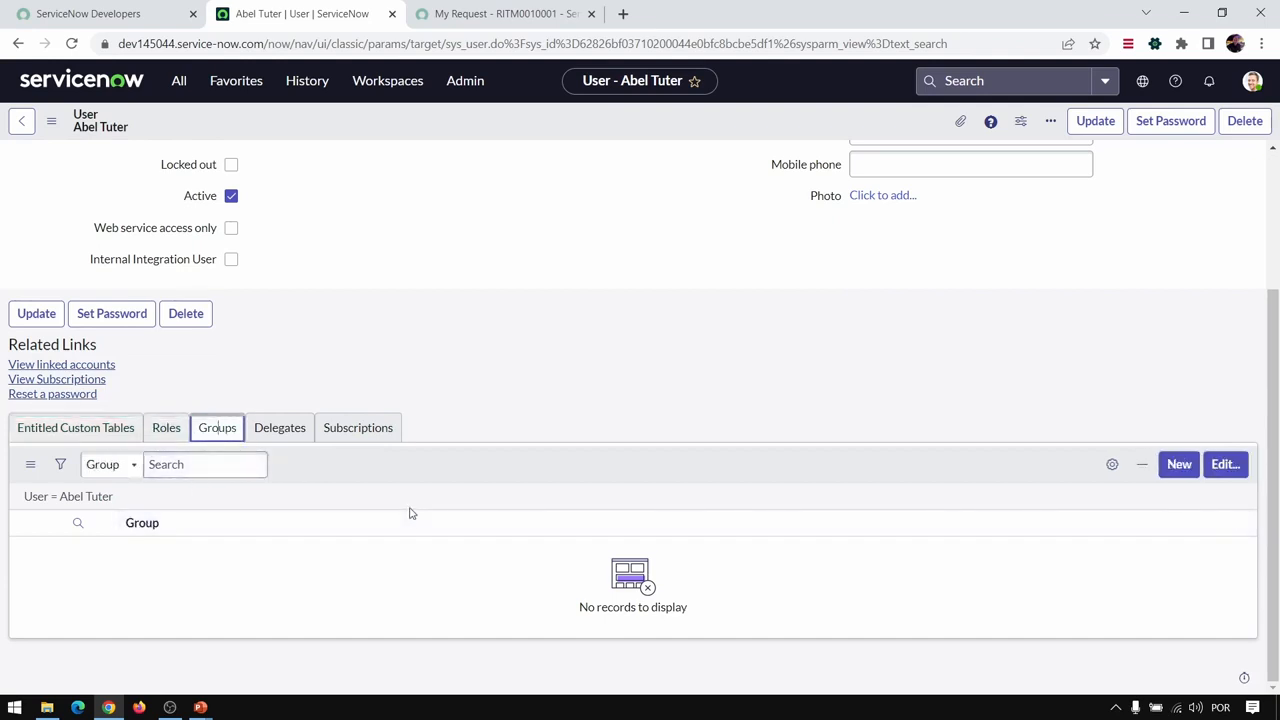
pyautogui.scroll(3, 438, 378)
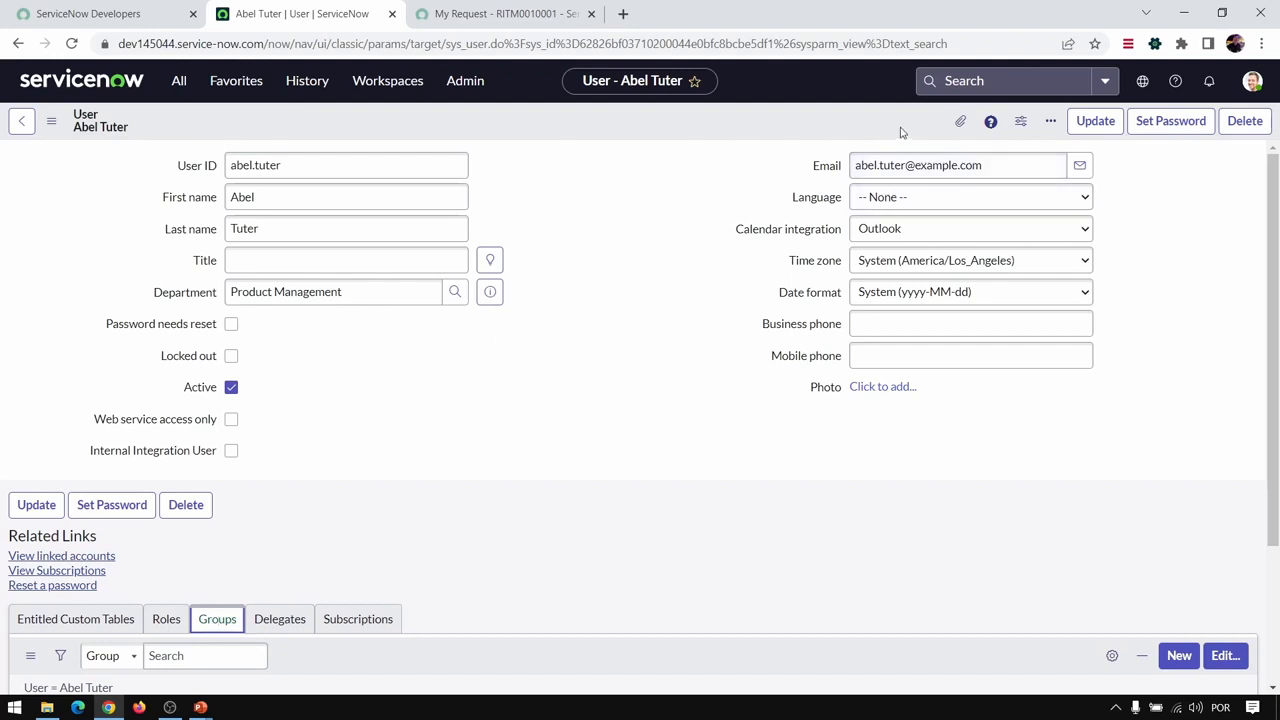
# - Search globally for "assign" and browse the results by Incidents, Knowledge and Catalog Items
pyautogui.click(971, 80)
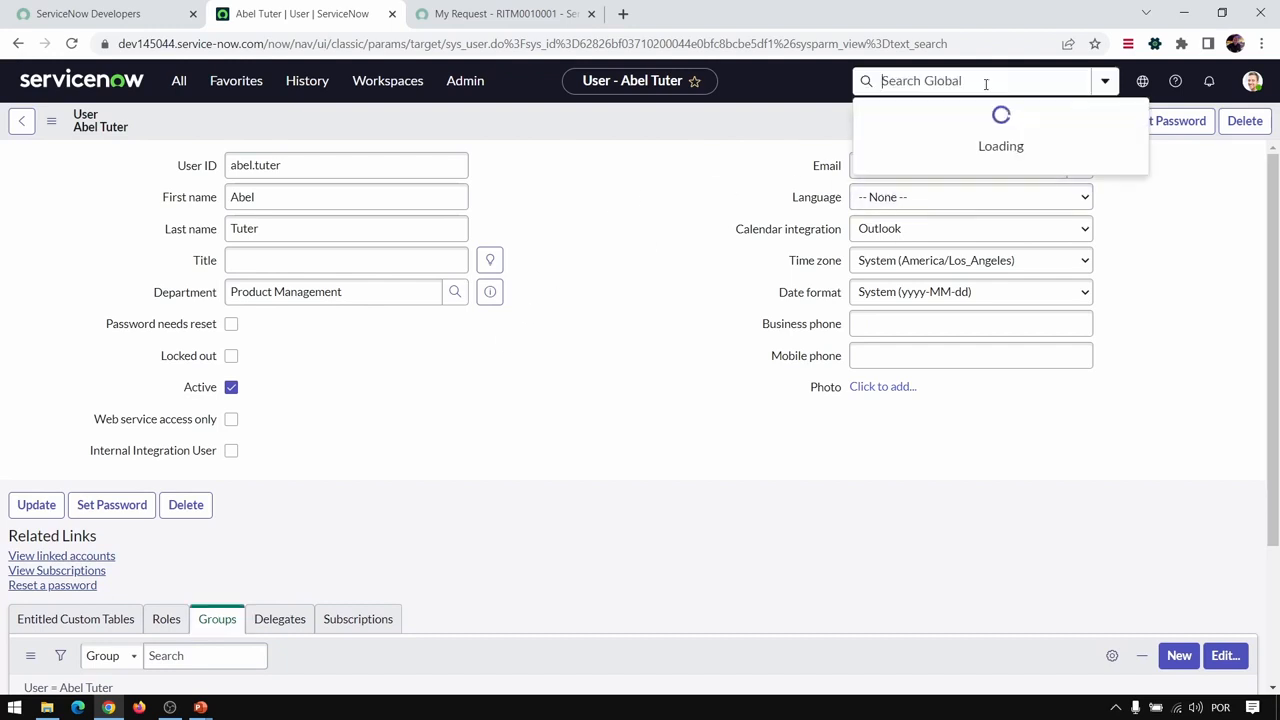
pyautogui.write('assign')
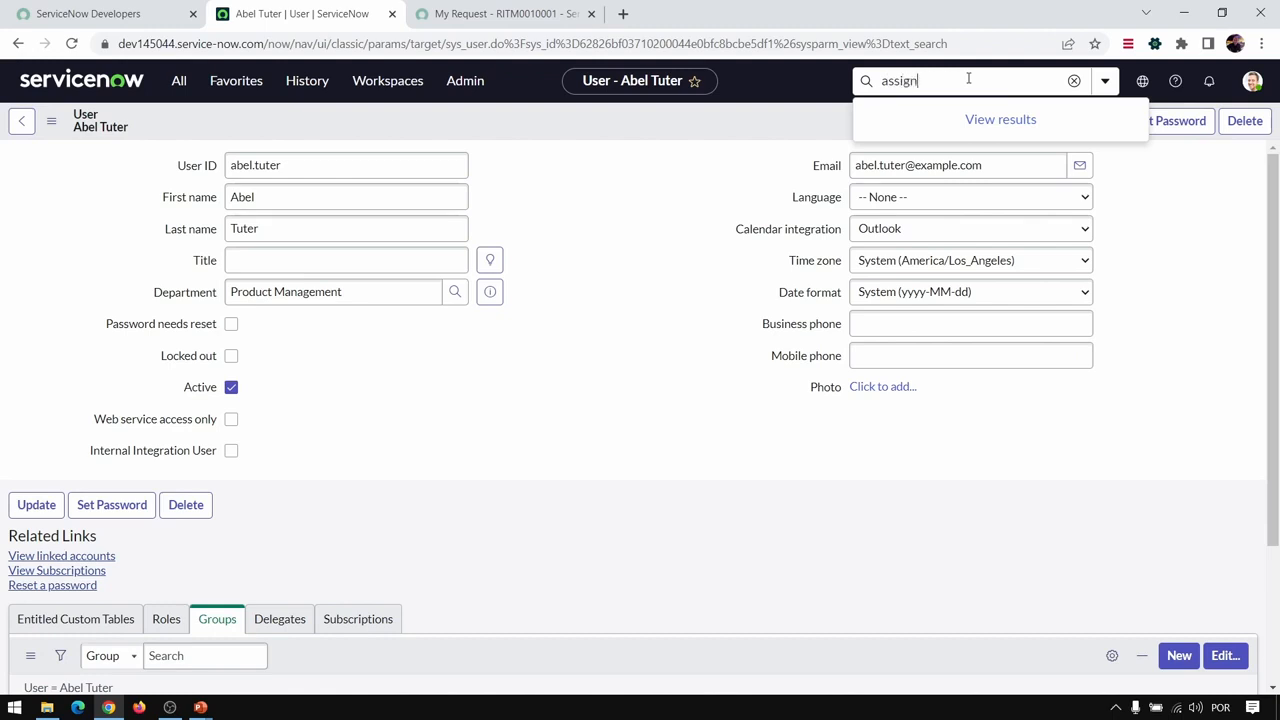
pyautogui.press('Return')
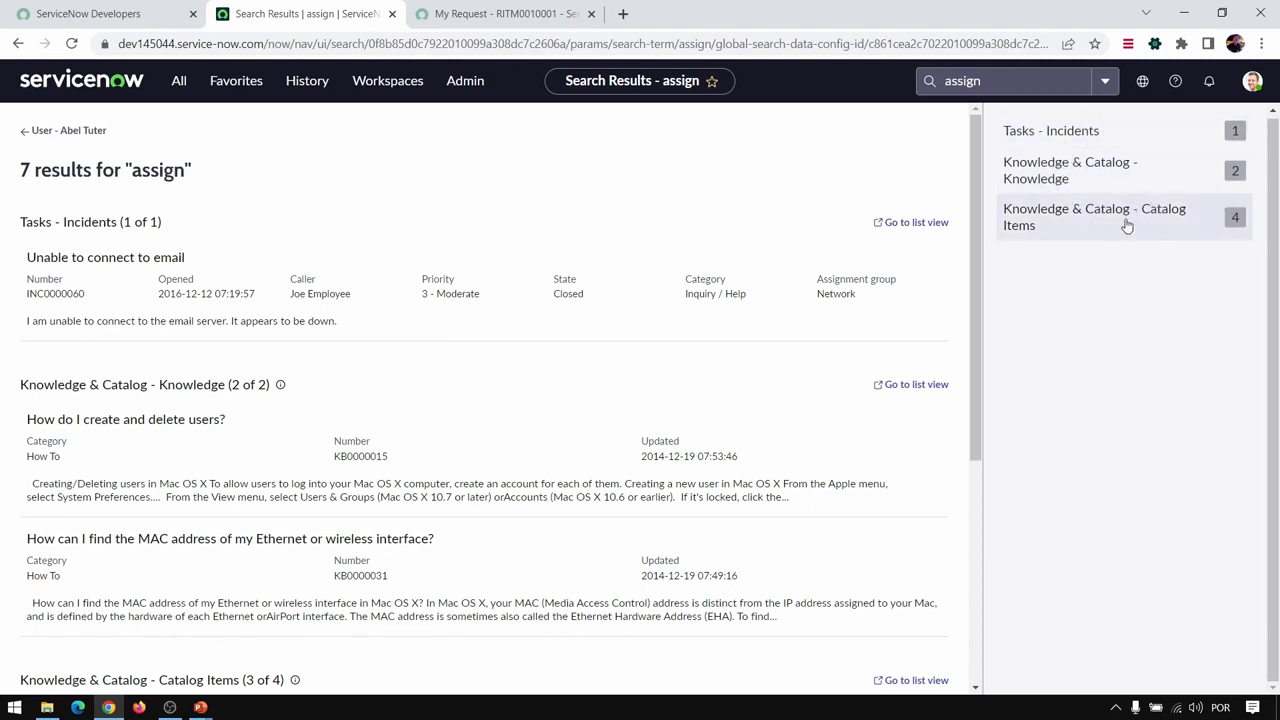
pyautogui.click(1141, 130)
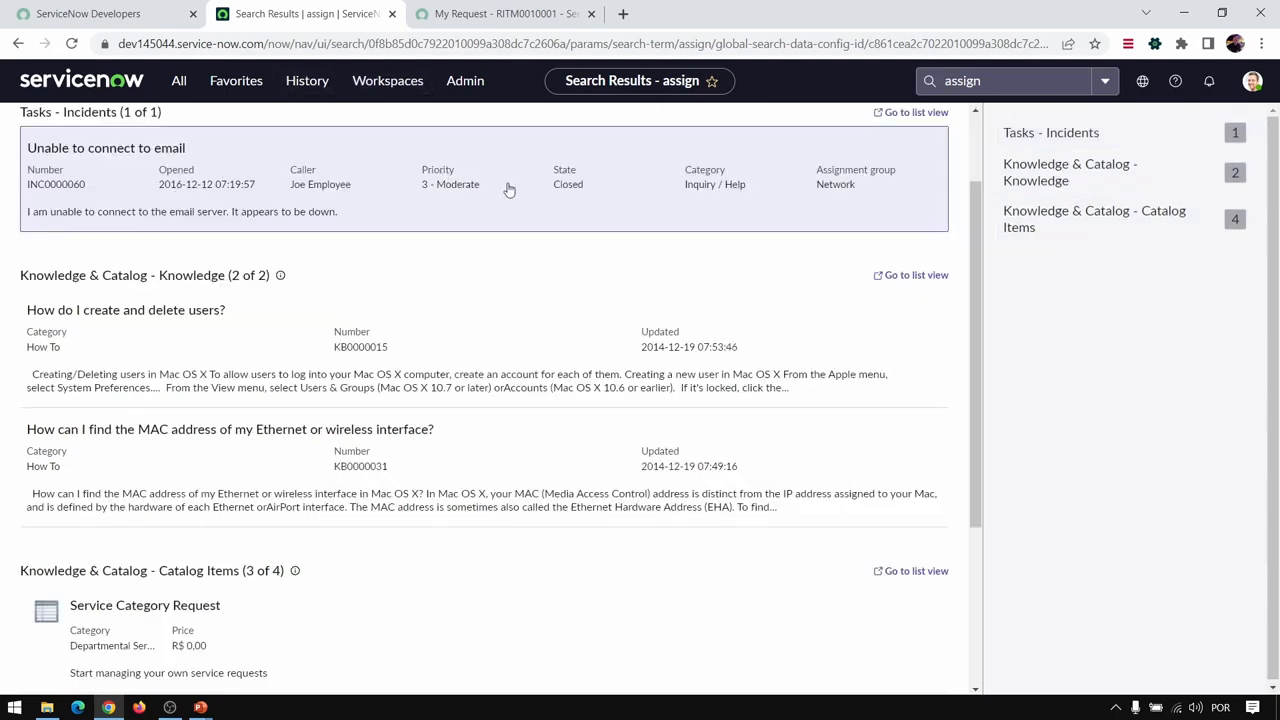
pyautogui.click(1098, 168)
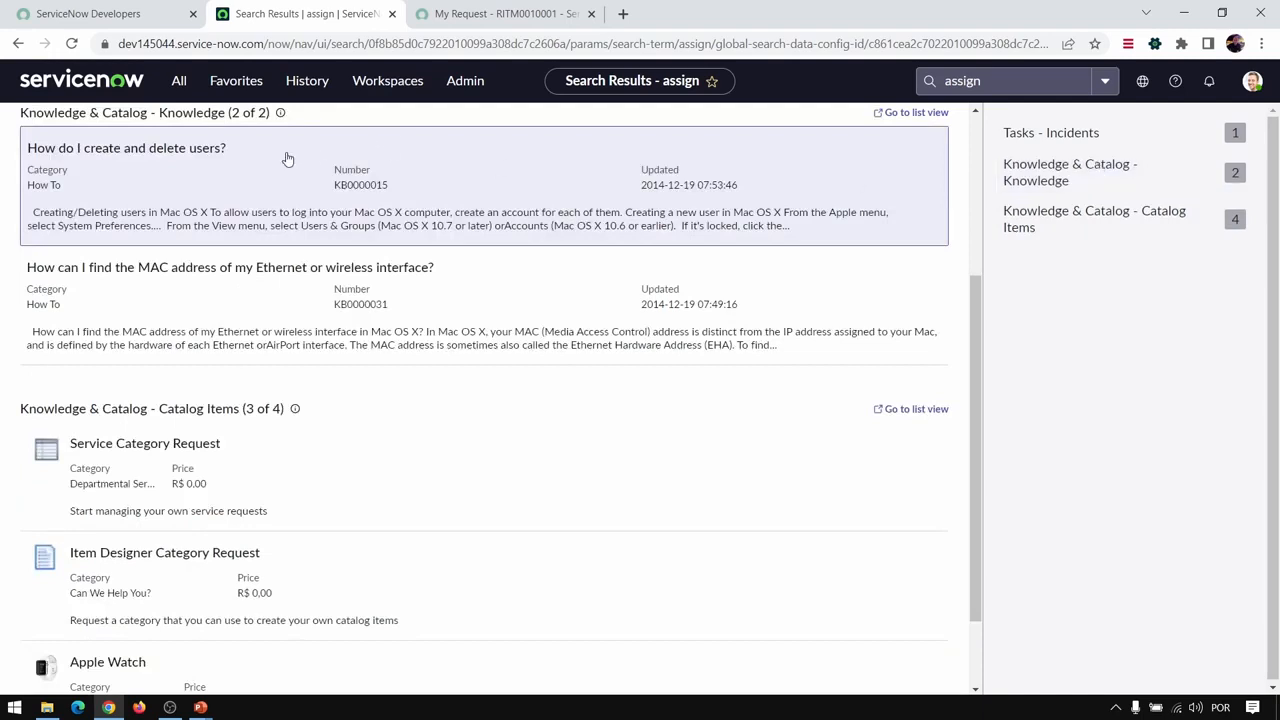
pyautogui.click(1111, 235)
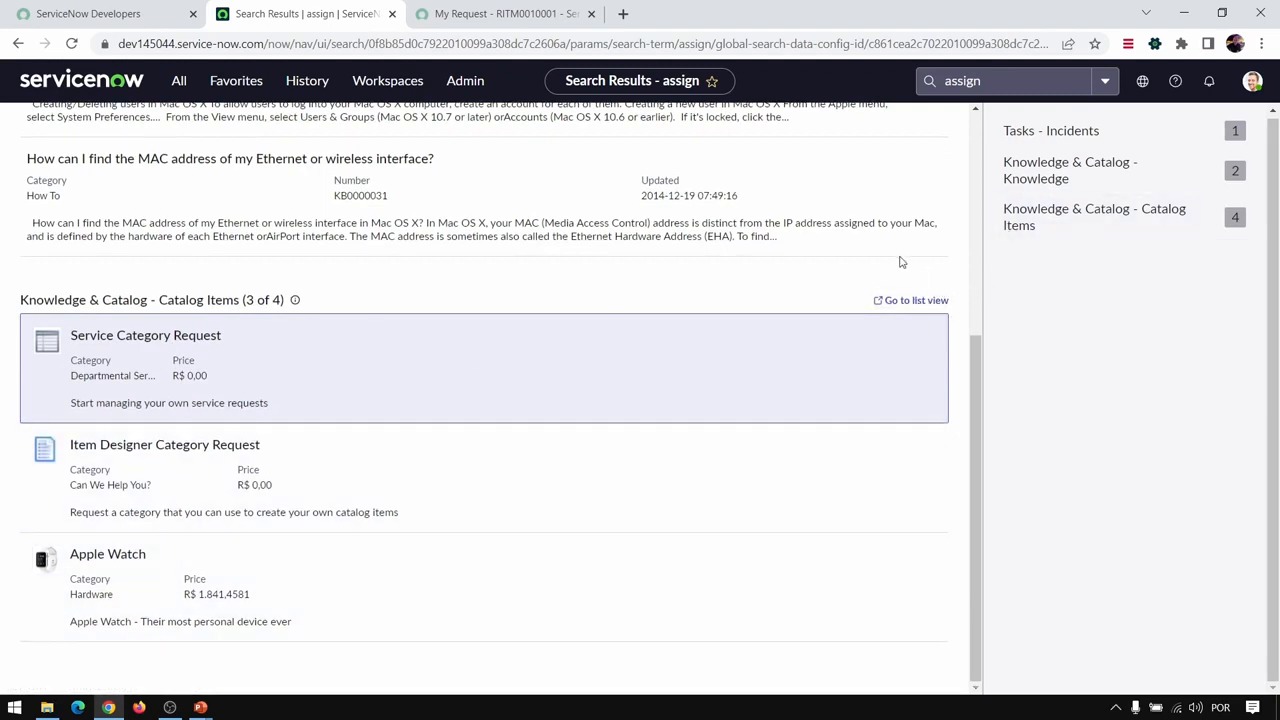
pyautogui.scroll(4, 900, 262)
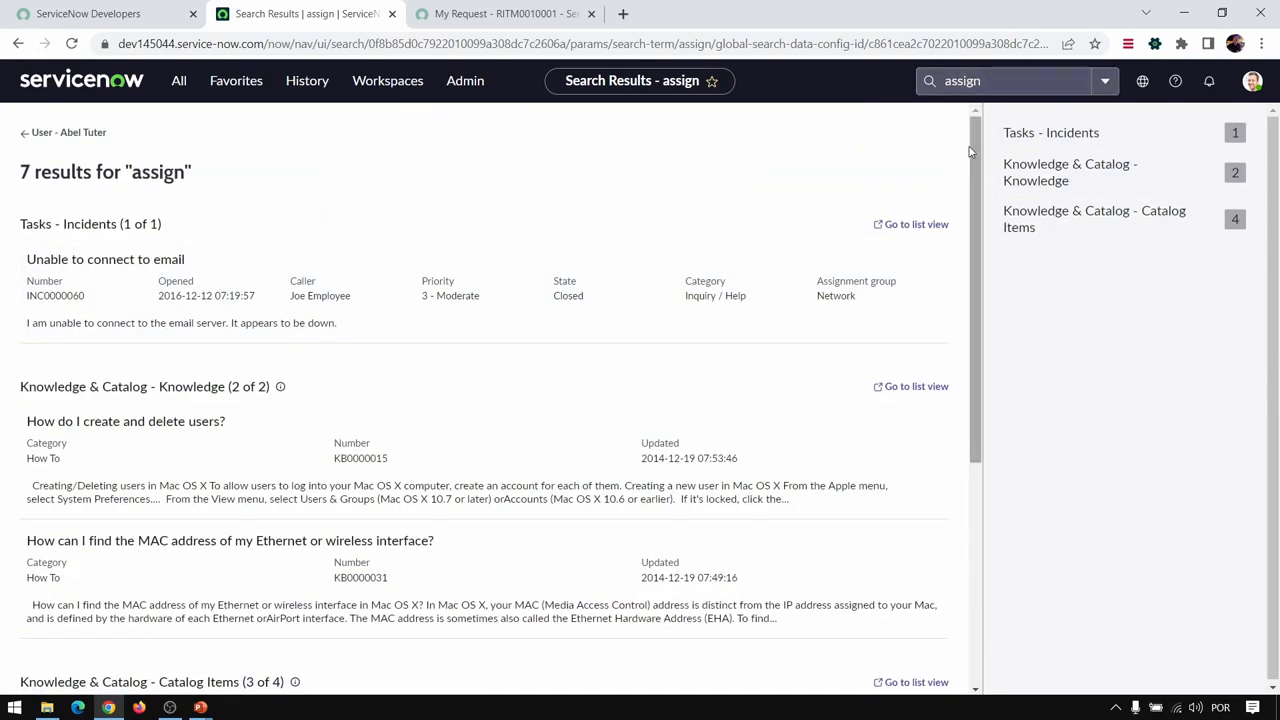
pyautogui.click(1135, 217)
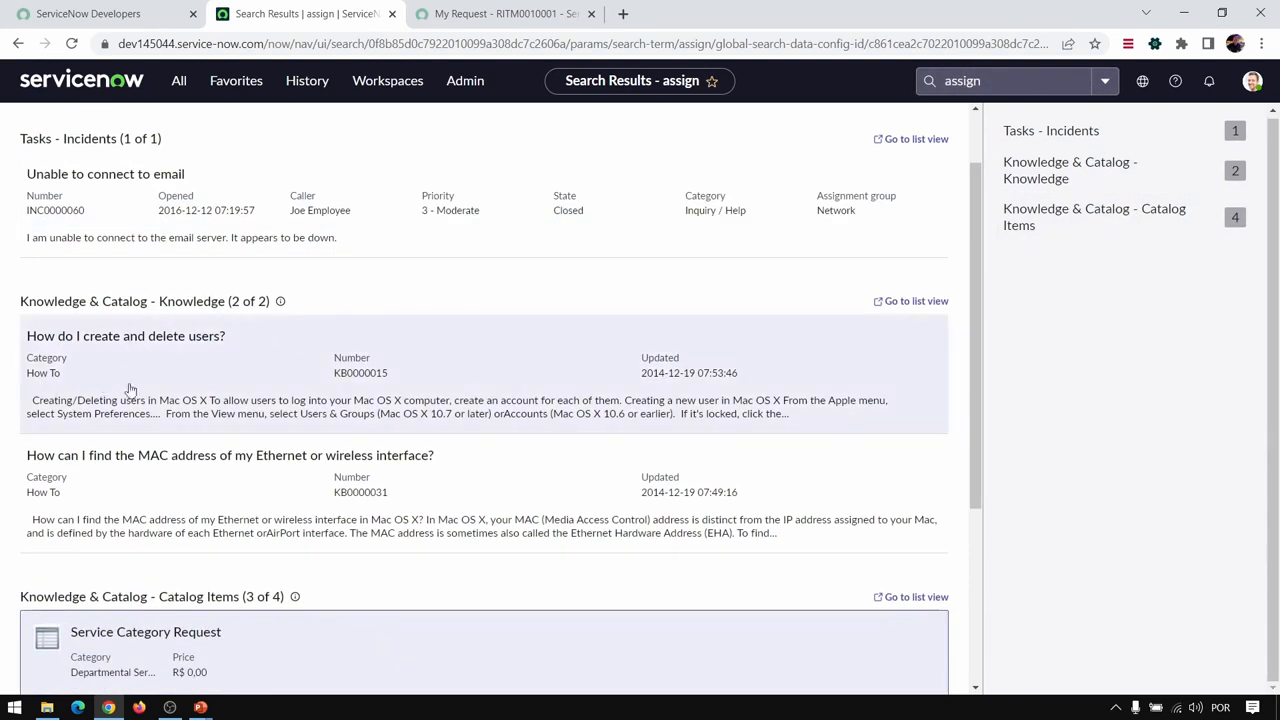
# - Open the knowledge article "How do I create and delete users?" from the results and read through it
pyautogui.click(177, 384)
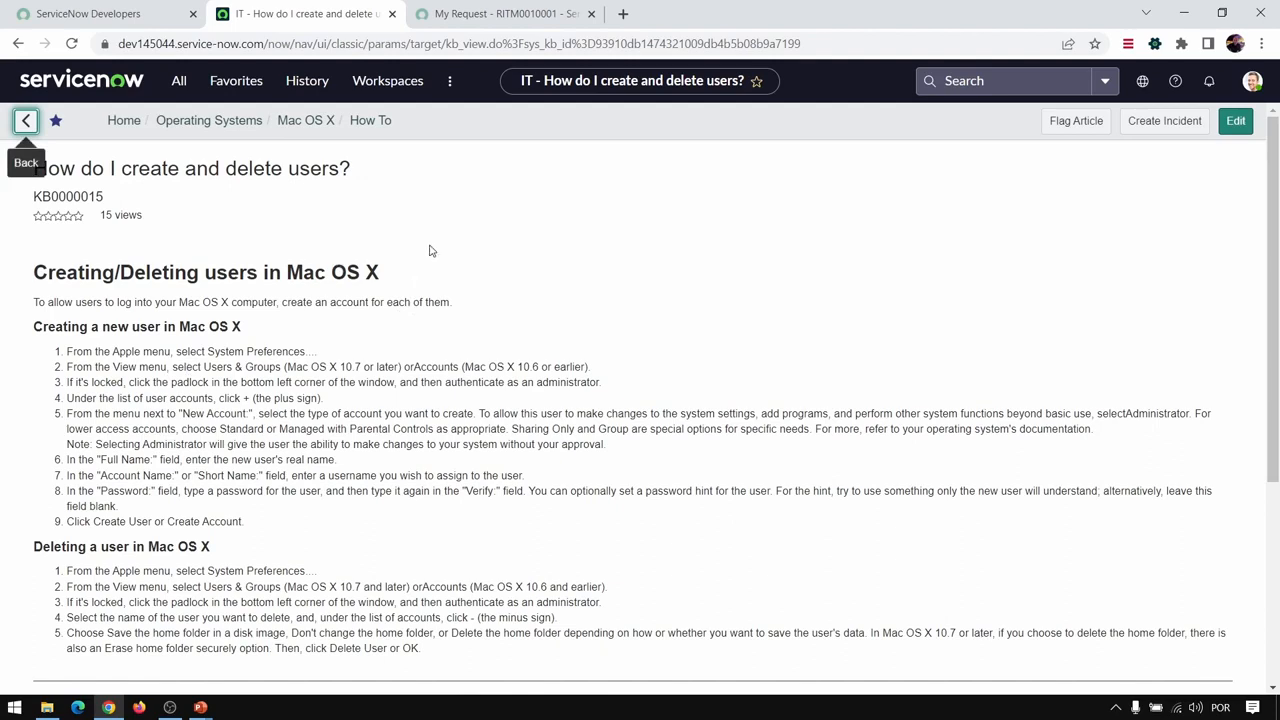
pyautogui.scroll(-3, 371, 254)
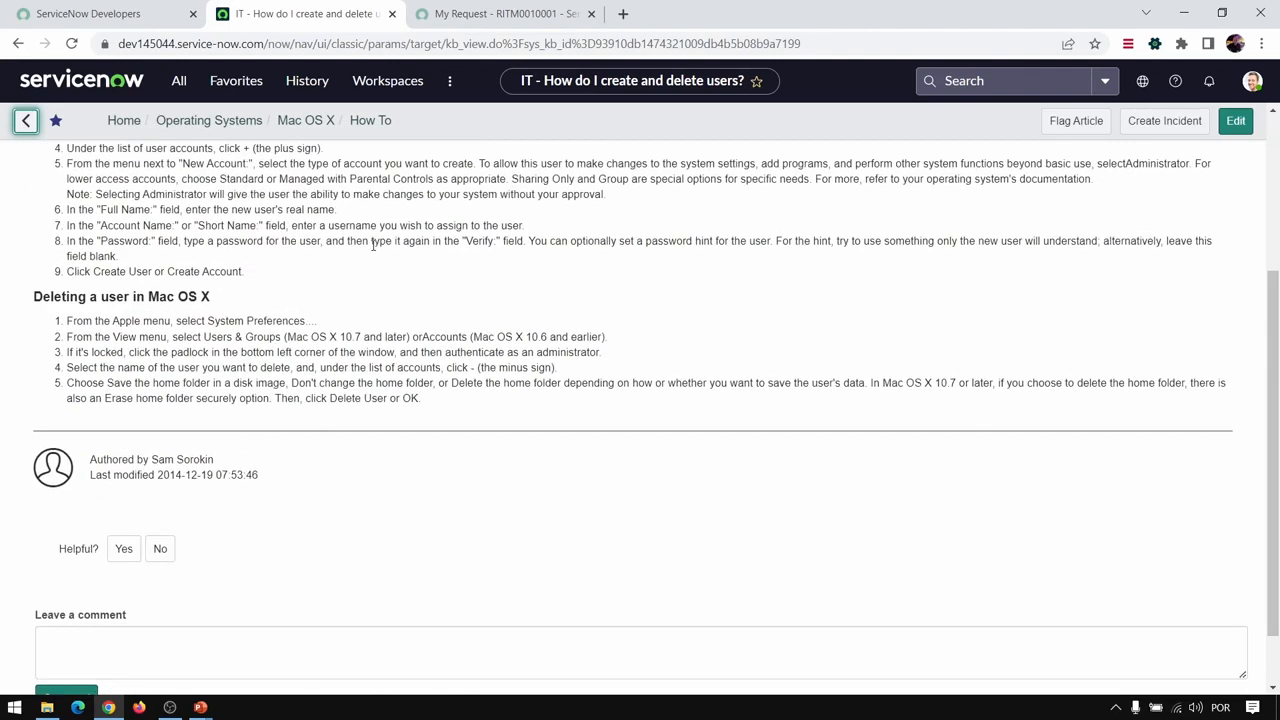
pyautogui.scroll(3, 373, 245)
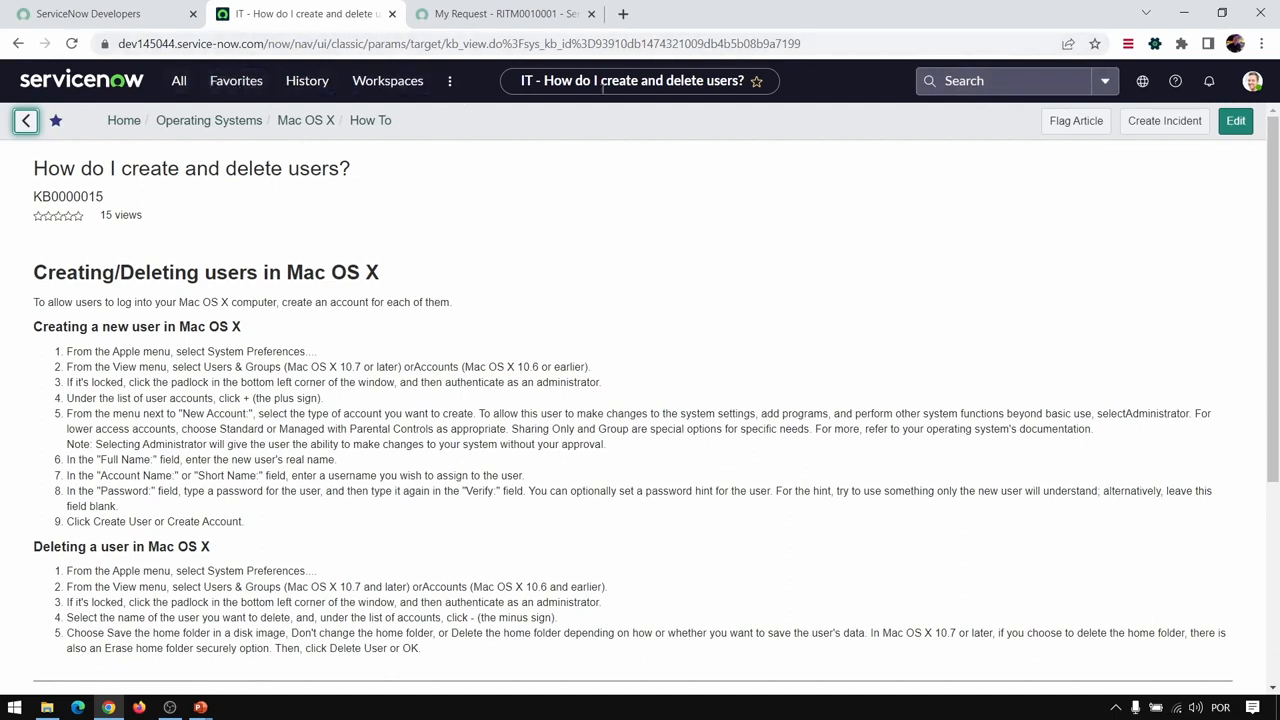
# - Copy the Apple iPhone 13 request's number from its portal page and open the matching record through the global search
pyautogui.click(473, 20)
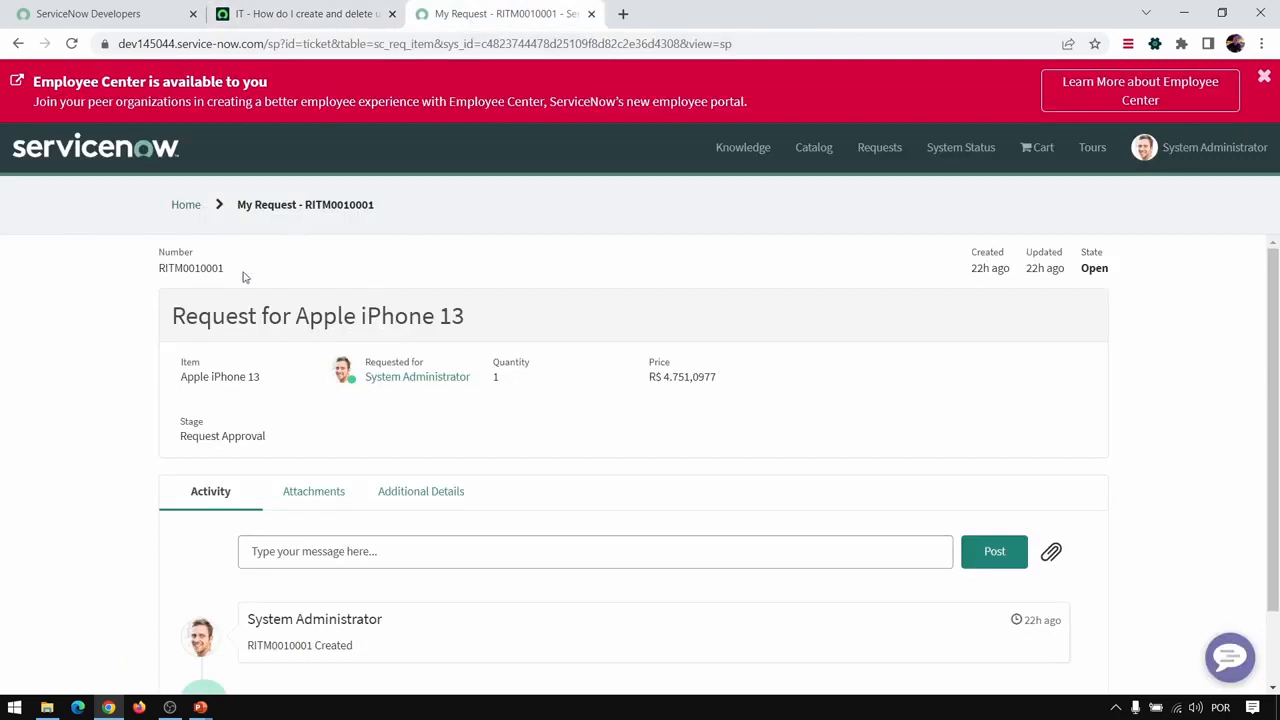
pyautogui.moveTo(243, 277); pyautogui.dragTo(155, 277)
pyautogui.hotkey('ctrl', 'c')
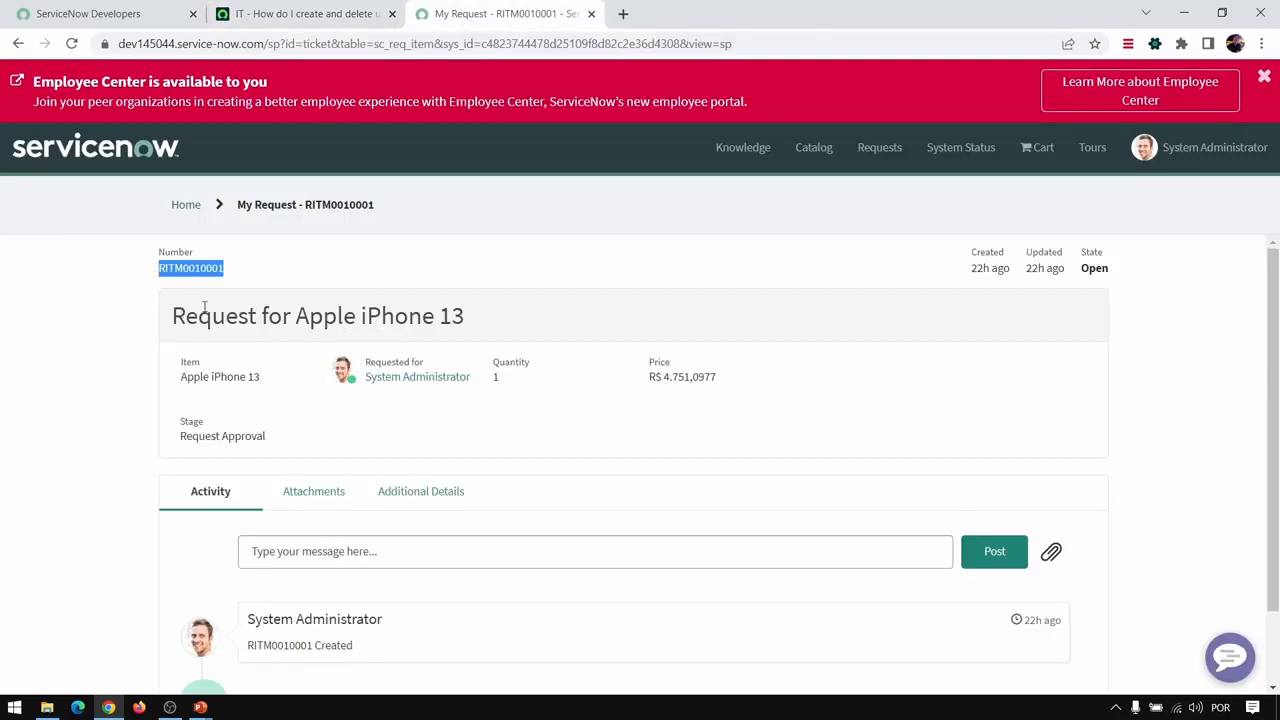
pyautogui.click(295, 24)
pyautogui.click(1022, 87)
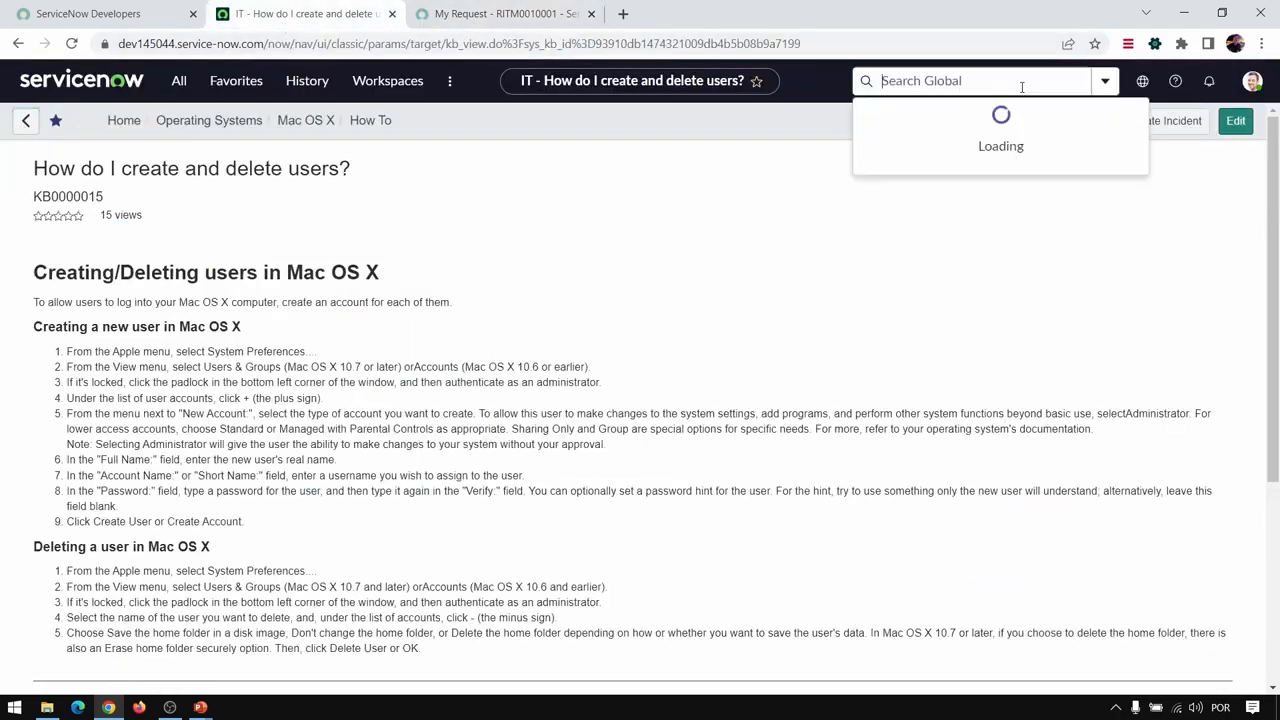
pyautogui.hotkey('ctrl', 'v')
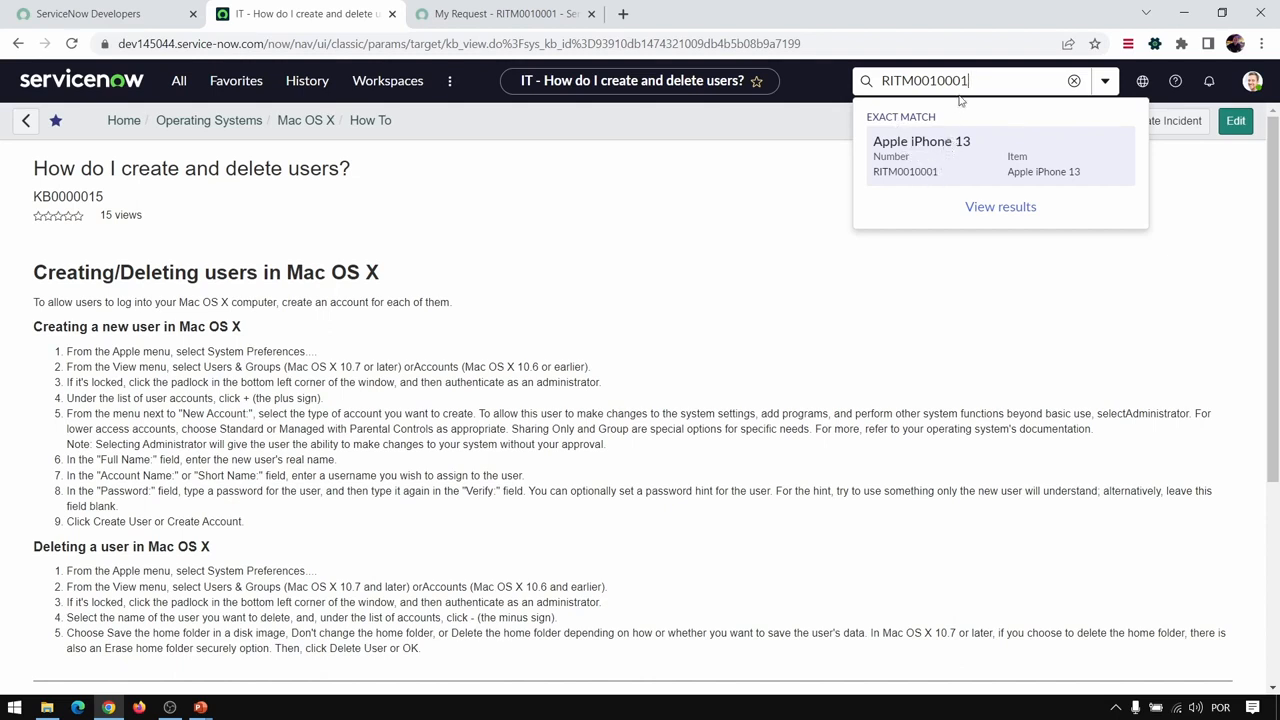
pyautogui.press('Return')
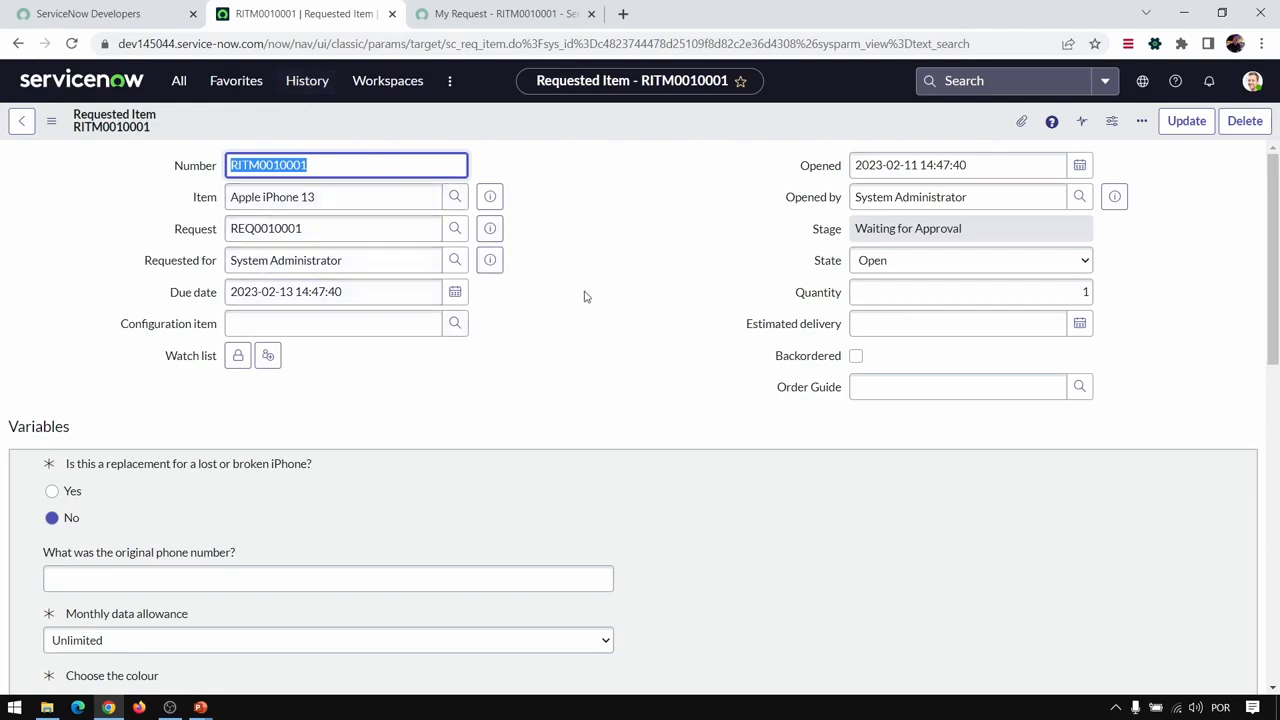
# - Review the Apple iPhone 13 requested item's fields and variables, and compare the record with its portal request page
pyautogui.scroll(-4, 466, 306)
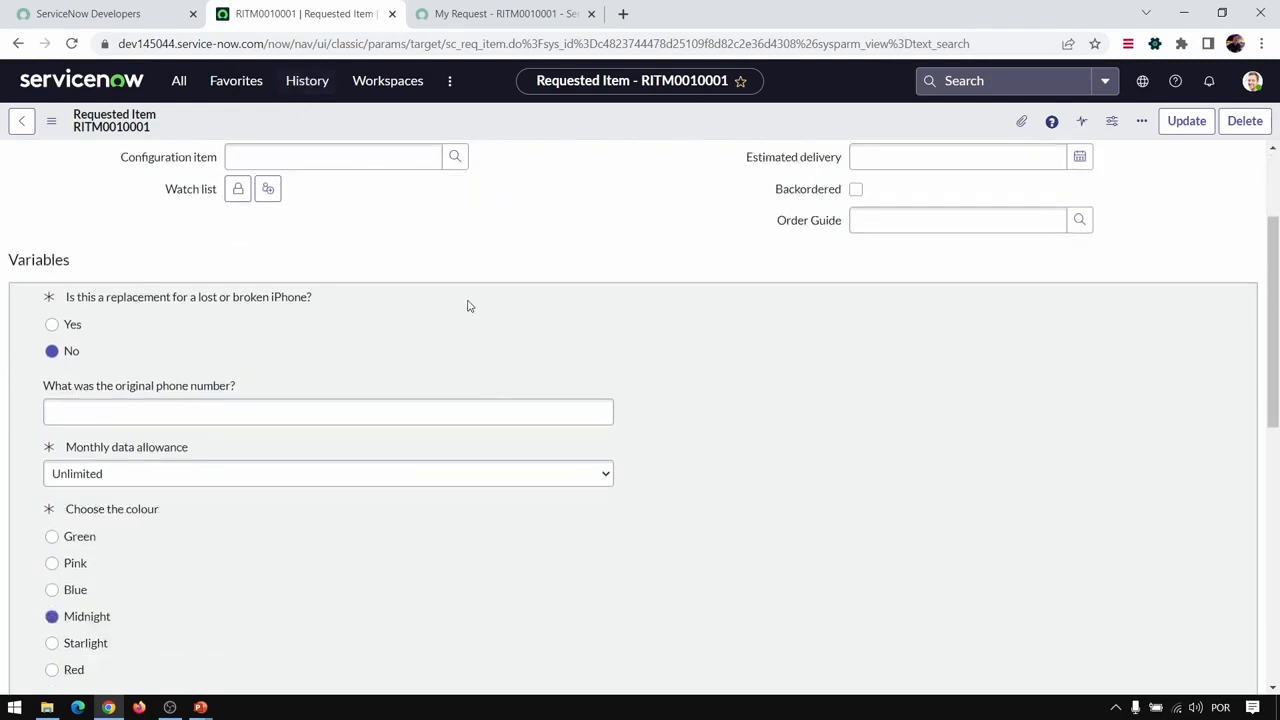
pyautogui.scroll(-5, 466, 306)
pyautogui.scroll(9, 470, 306)
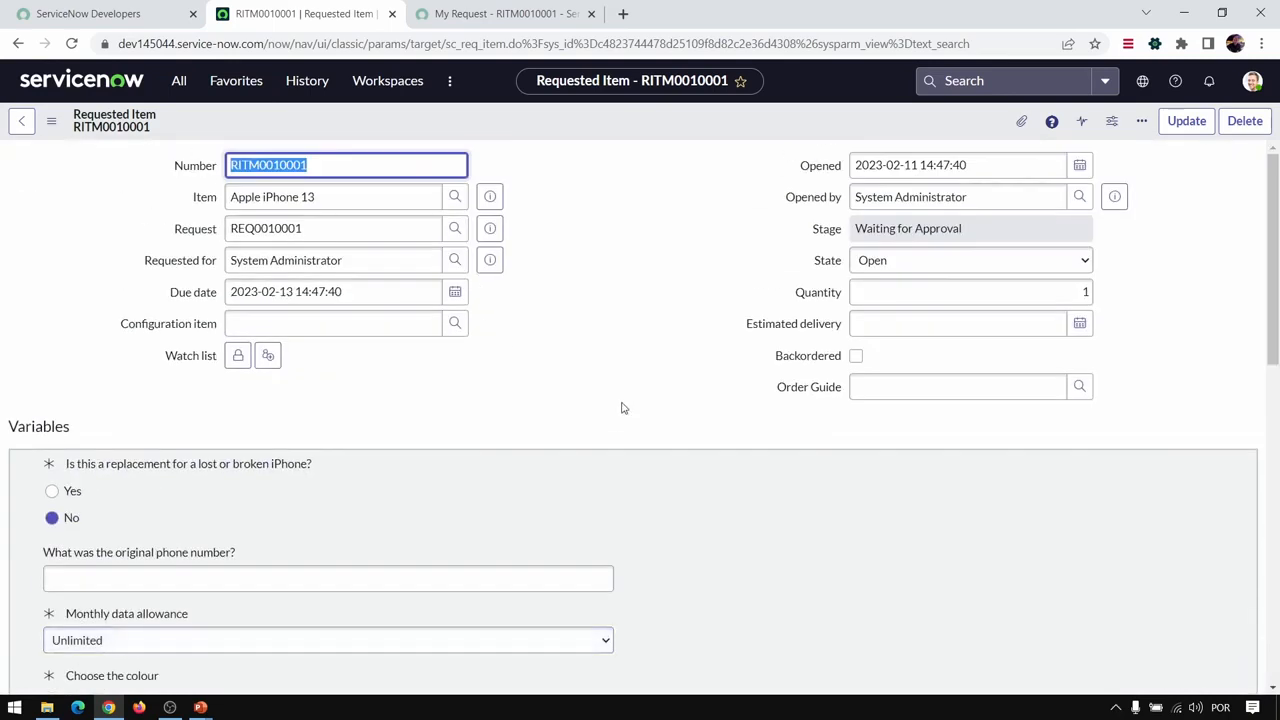
pyautogui.click(482, 20)
pyautogui.scroll(-1, 310, 450)
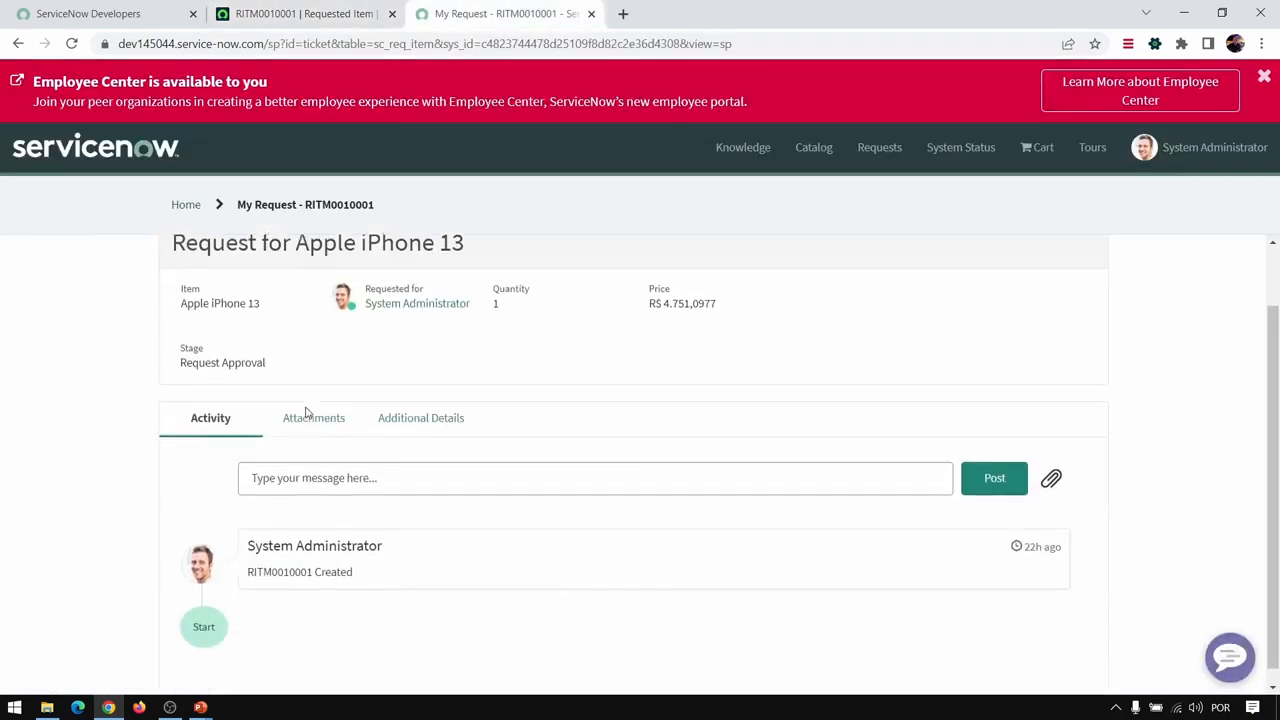
pyautogui.scroll(2, 389, 505)
pyautogui.click(310, 14)
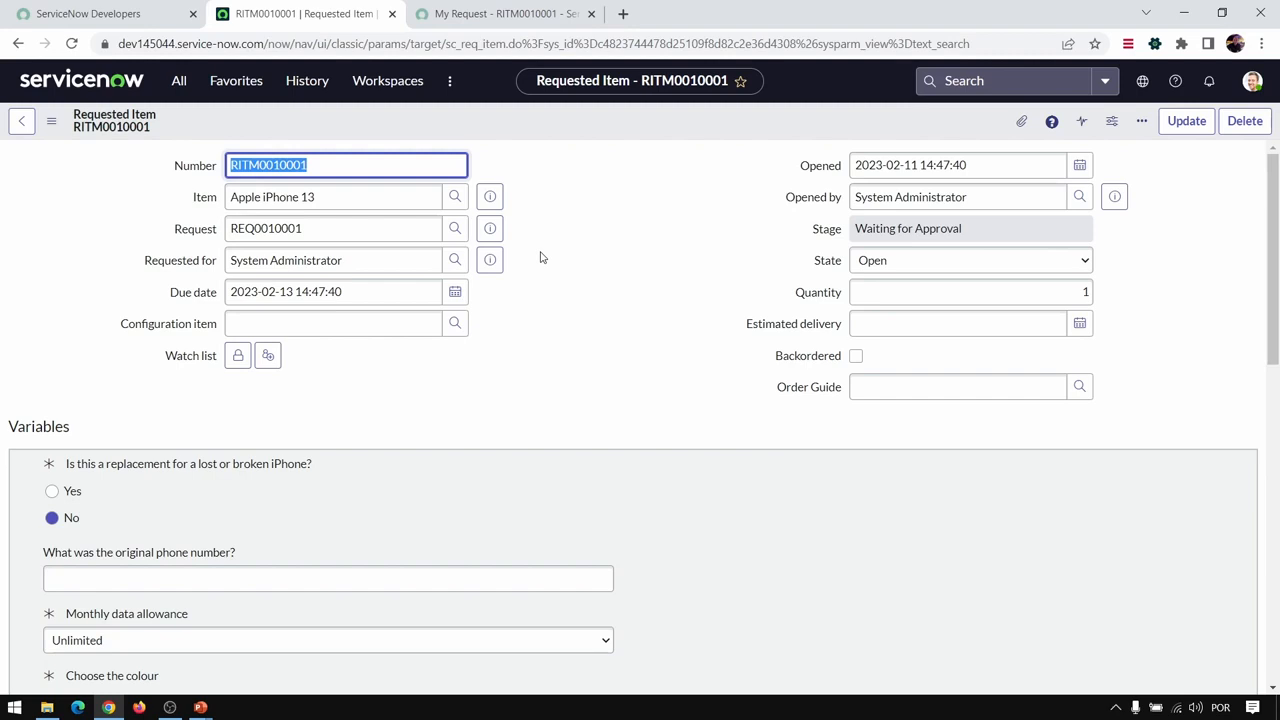
# - Post the comment "Preciso de urgencia" in the activity of the Apple iPhone 13 request on the portal
pyautogui.click(500, 14)
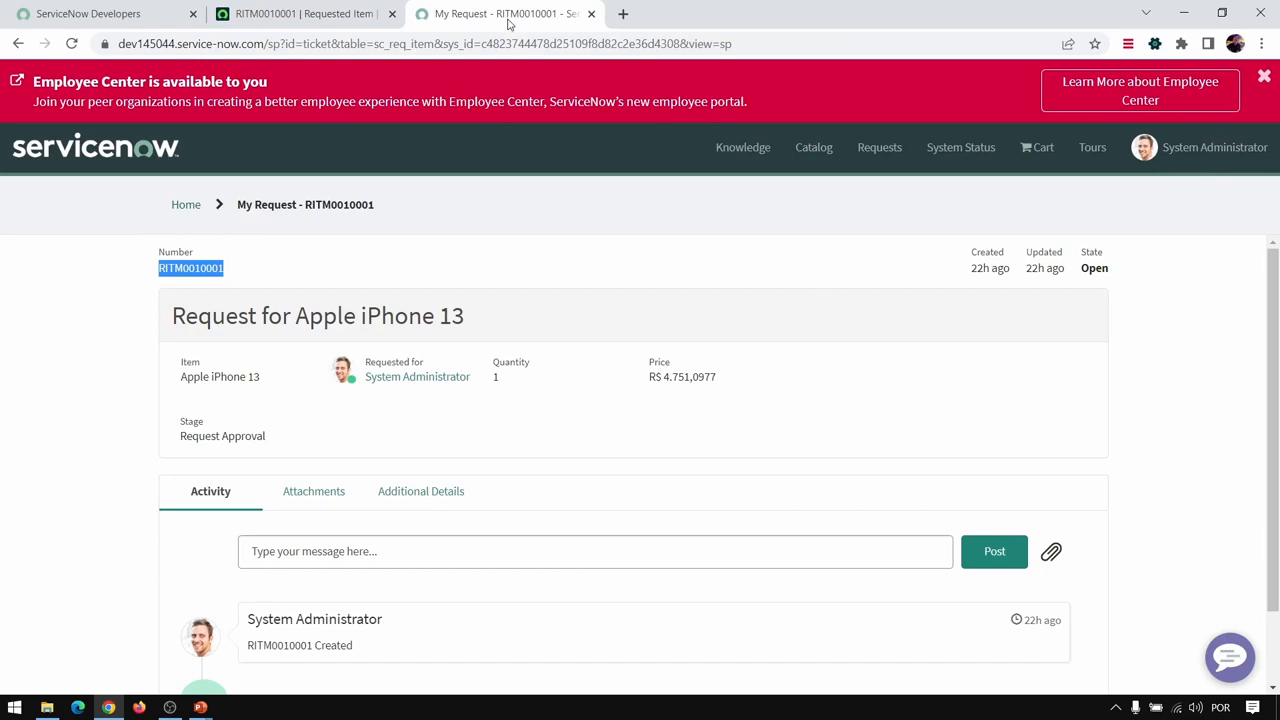
pyautogui.click(49, 346)
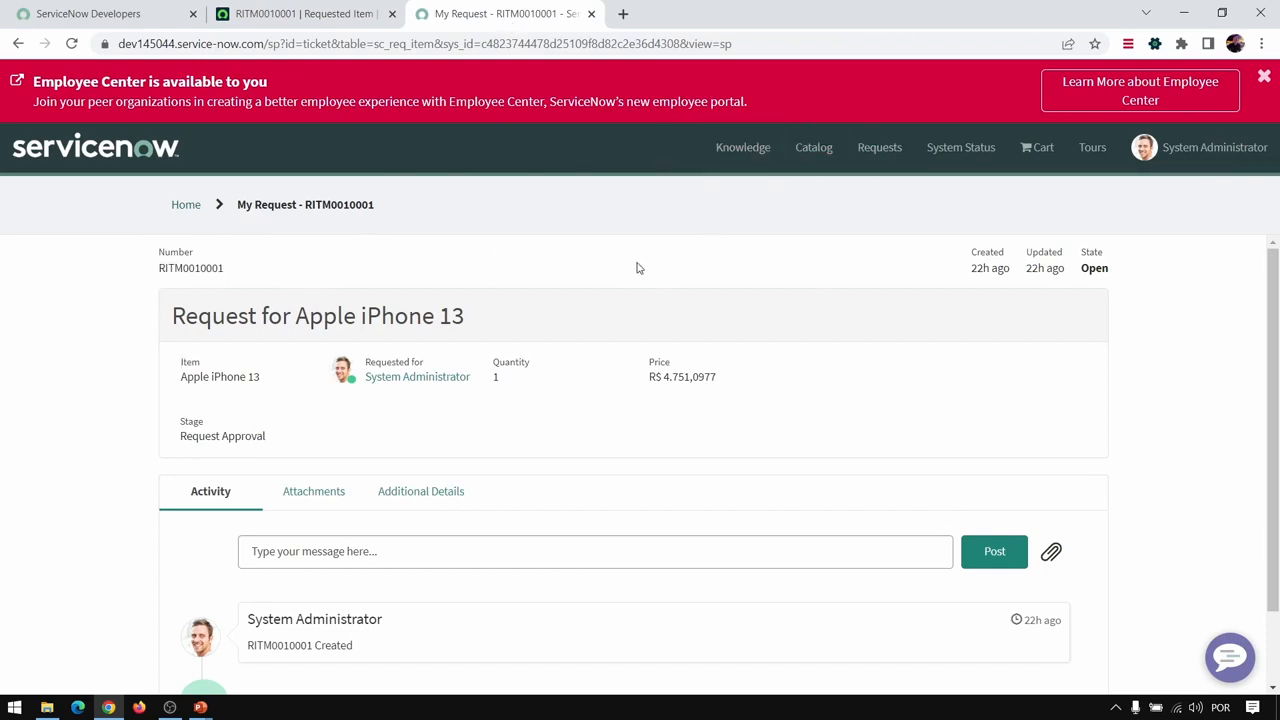
pyautogui.scroll(-1, 600, 300)
pyautogui.click(316, 466)
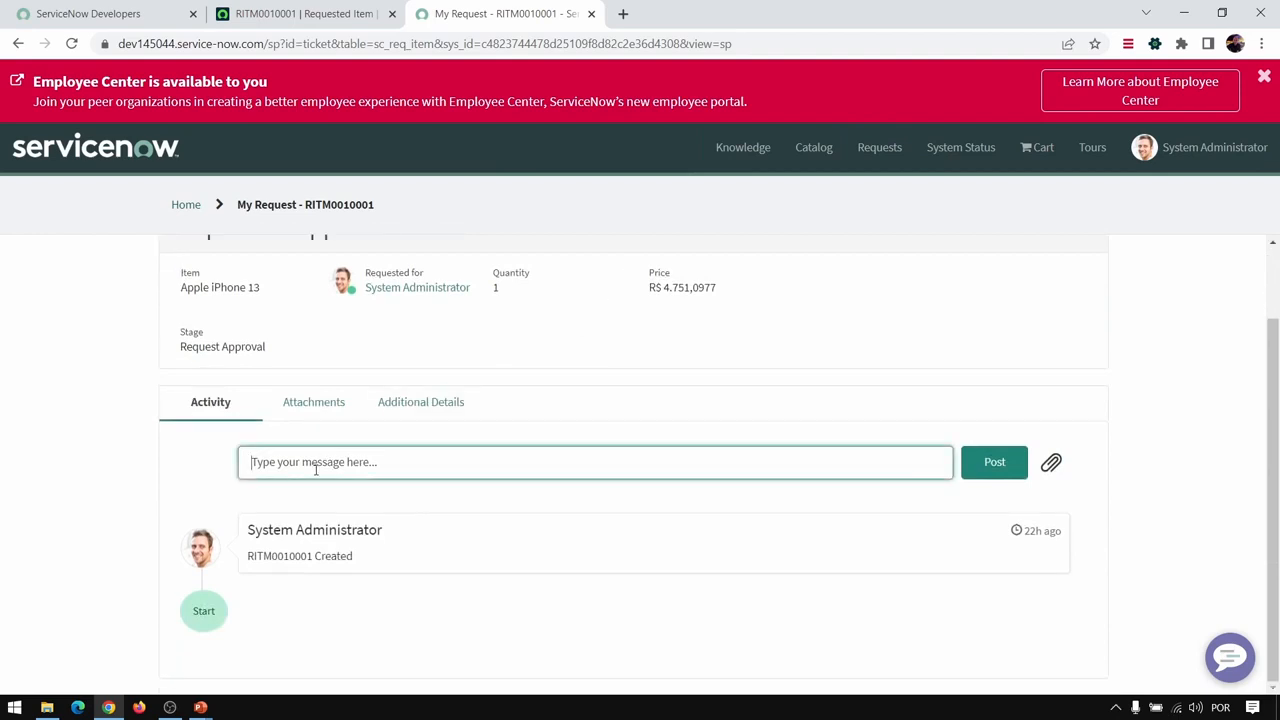
pyautogui.write('Preciso de urgencia')
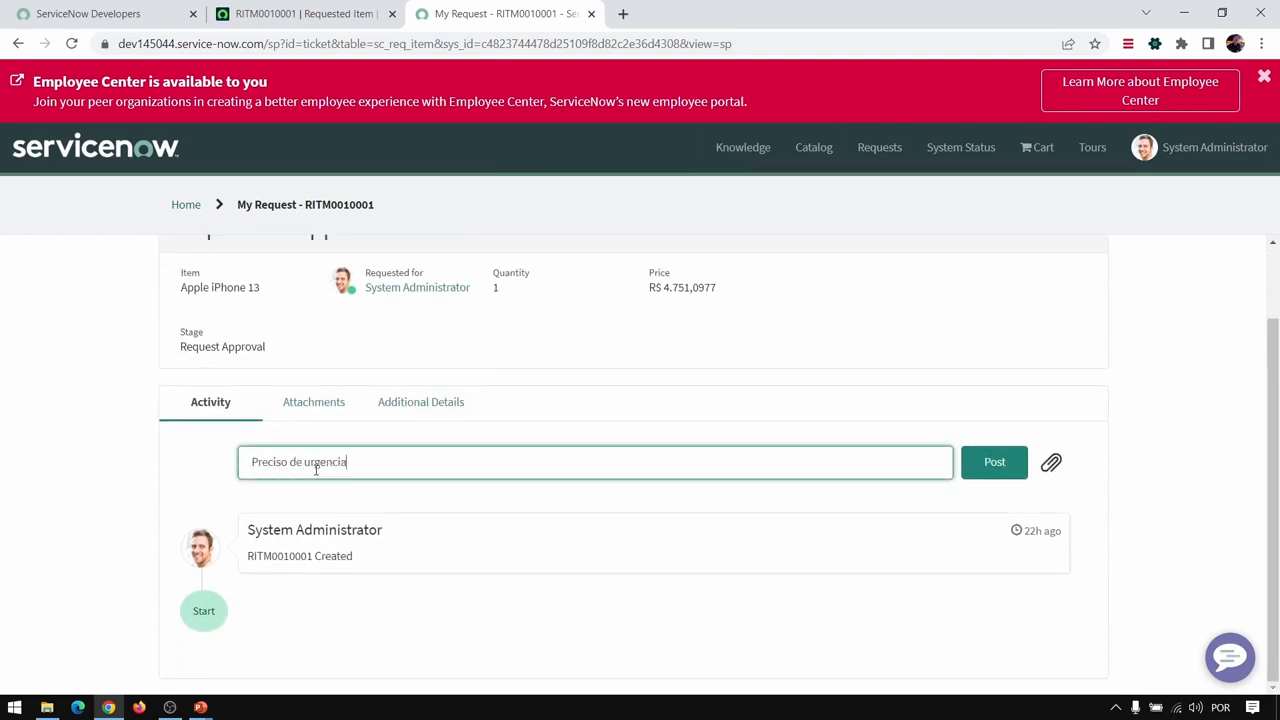
pyautogui.click(993, 462)
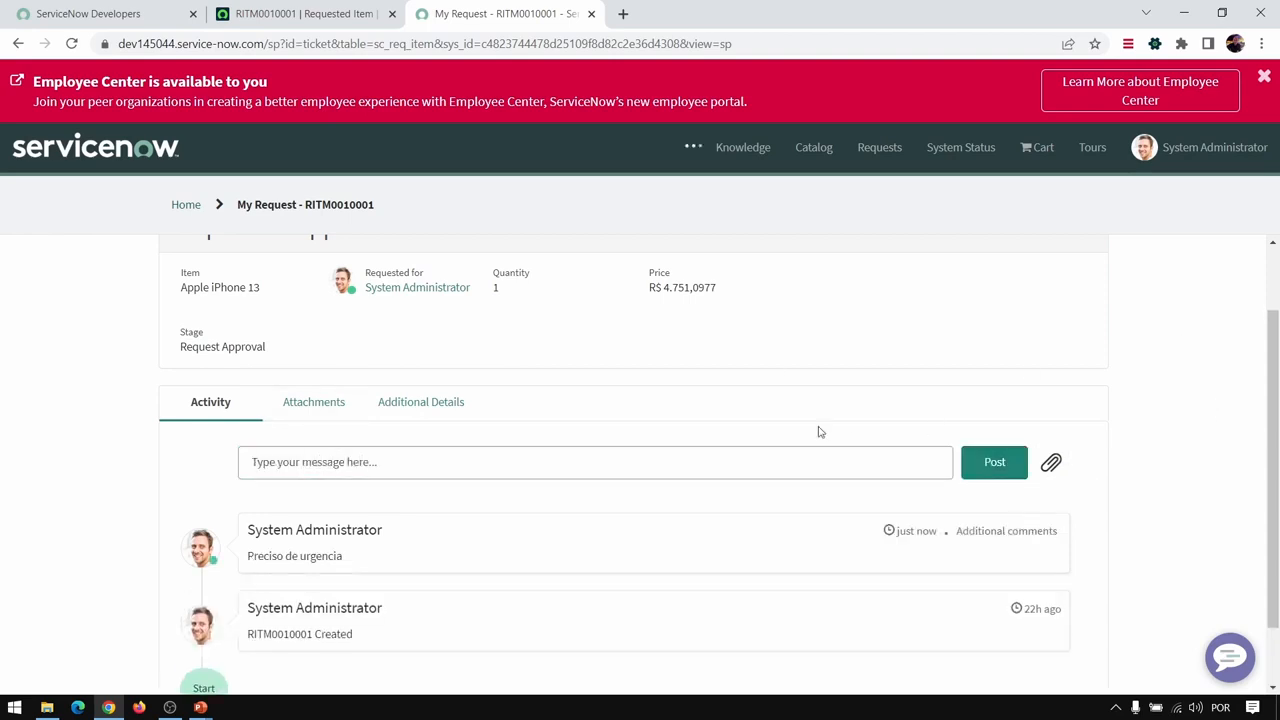
pyautogui.scroll(1, 532, 441)
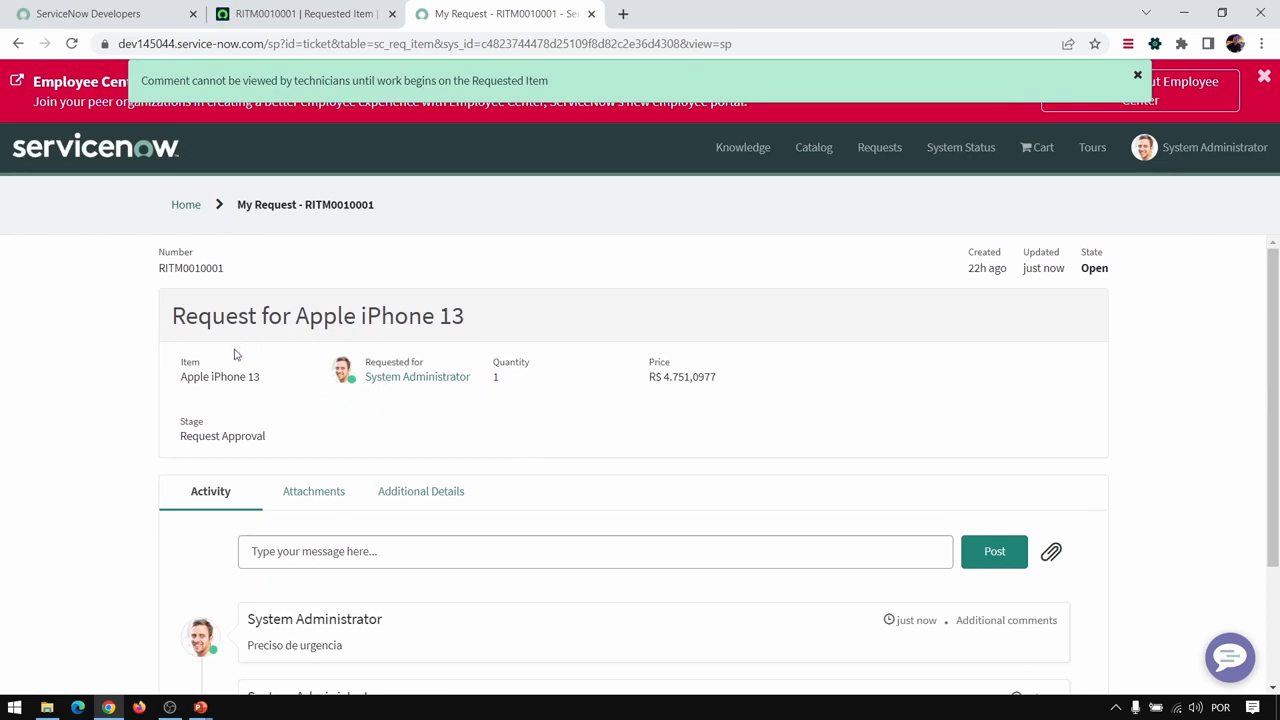
# - Check the Apple iPhone 13 requested item's record for the portal comment "Preciso de urgencia" in its activities
pyautogui.click(305, 13)
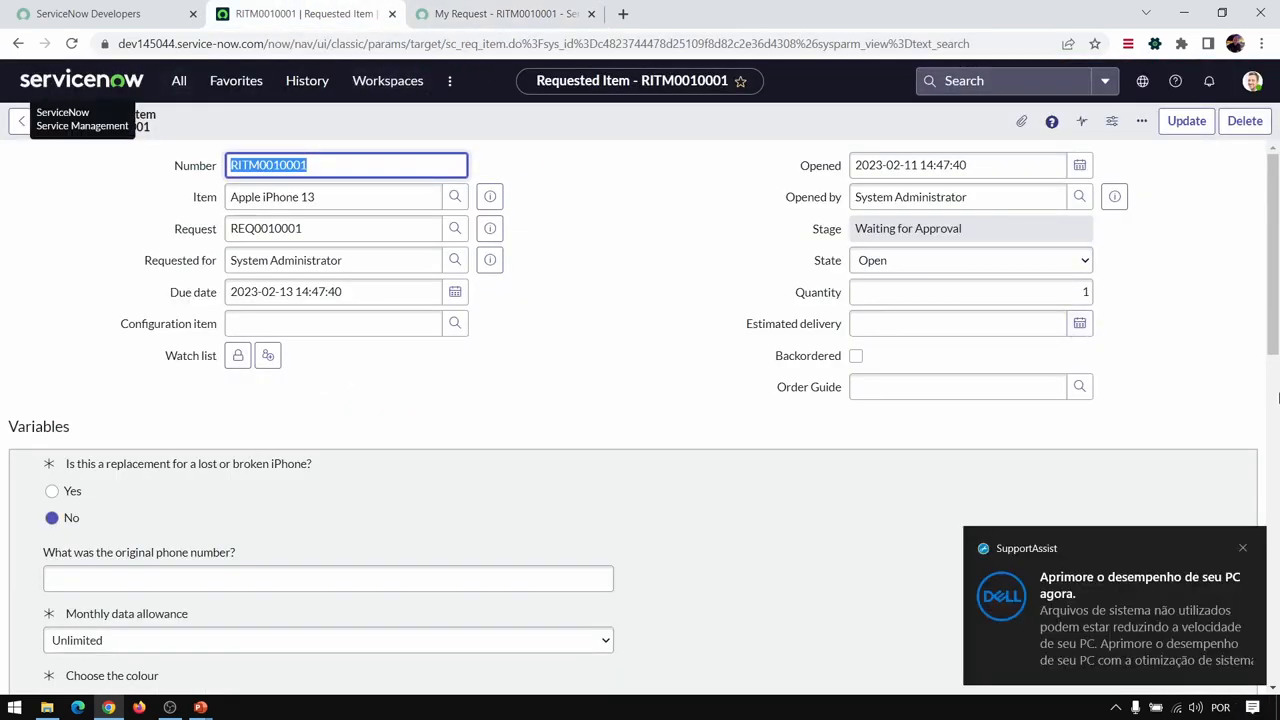
pyautogui.click(1242, 548)
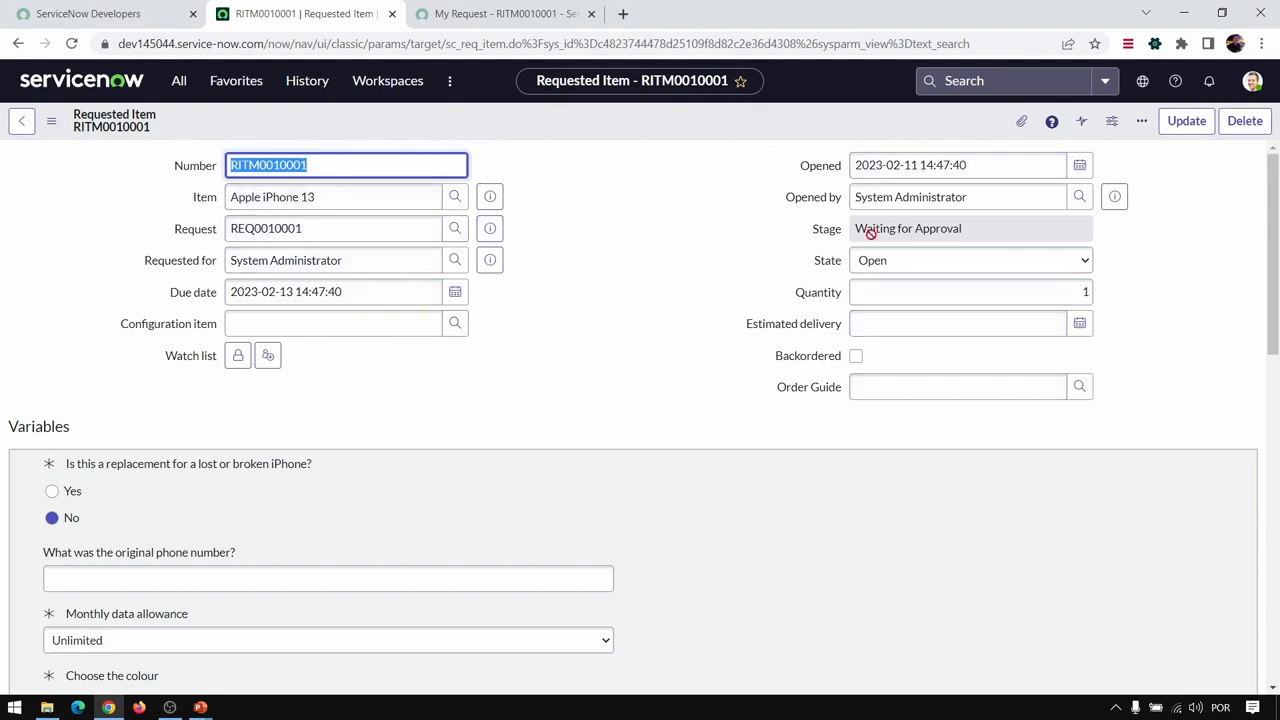
pyautogui.scroll(-7, 608, 369)
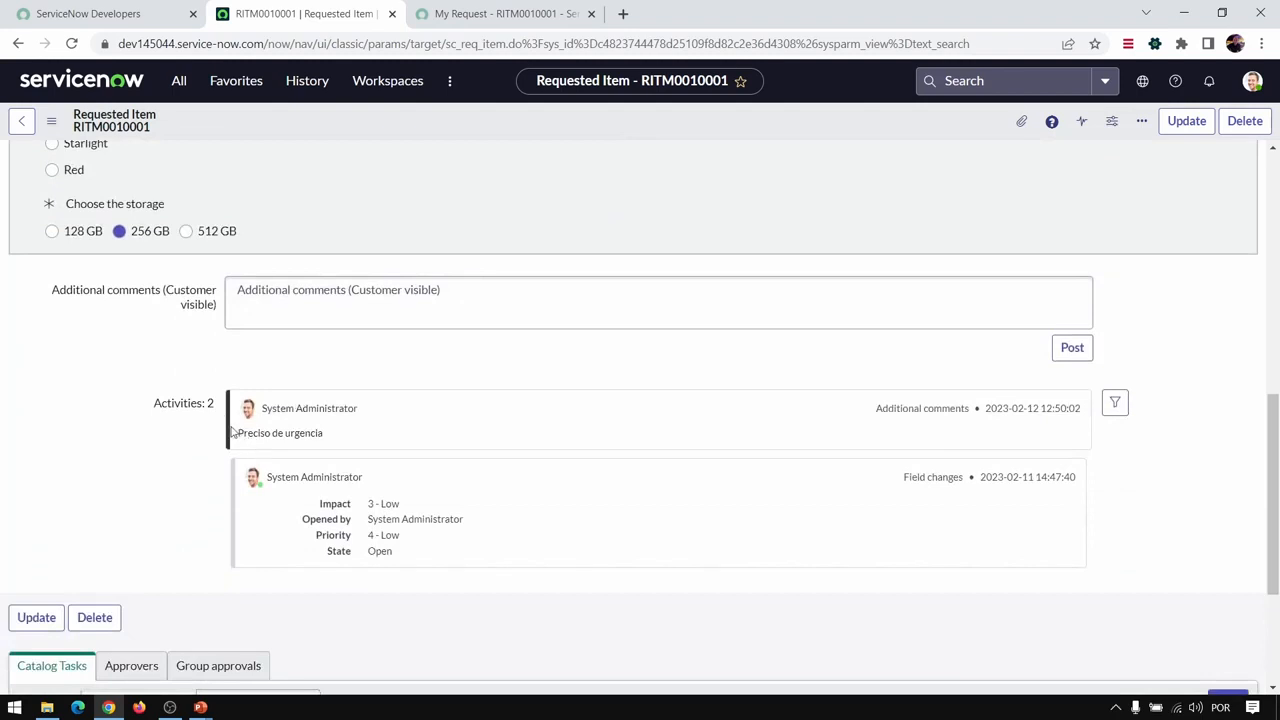
pyautogui.moveTo(324, 434); pyautogui.dragTo(235, 435)
pyautogui.click(235, 435)
pyautogui.click(505, 15)
pyautogui.click(330, 20)
# - Post the customer-visible additional comment "OK" on the requested item and check for it in the portal request's activity
pyautogui.click(393, 291)
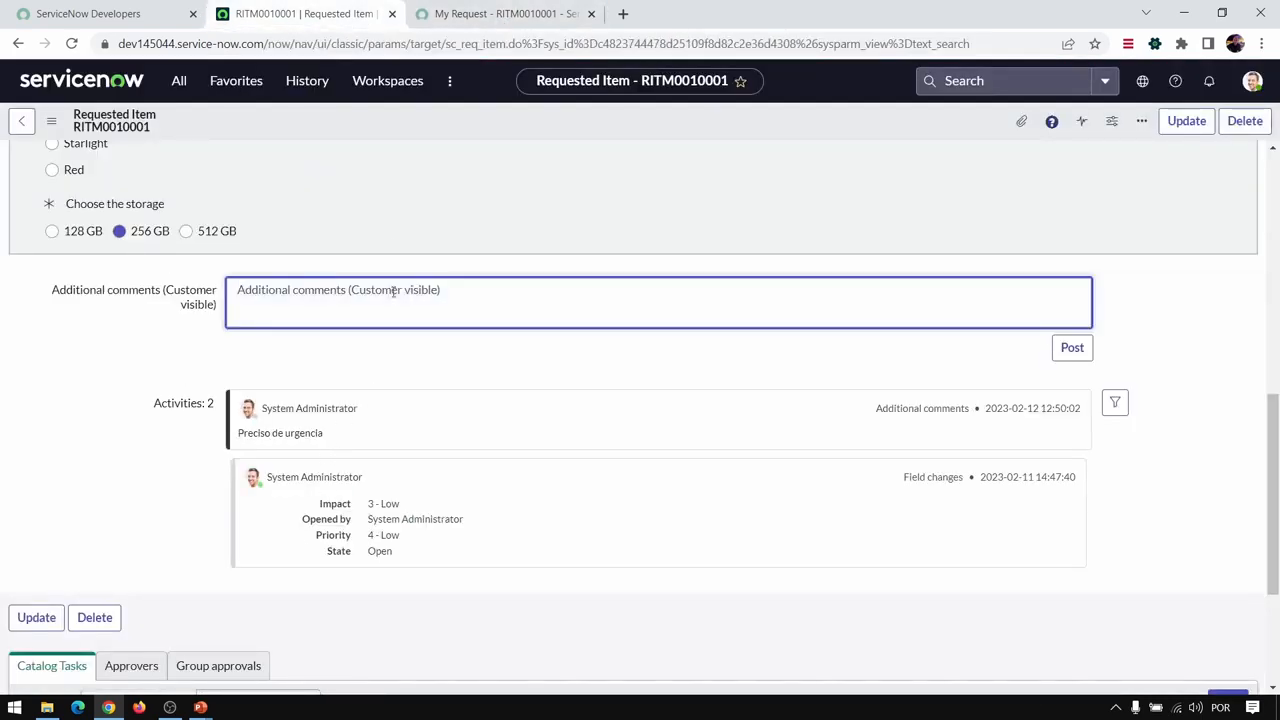
pyautogui.write('OK')
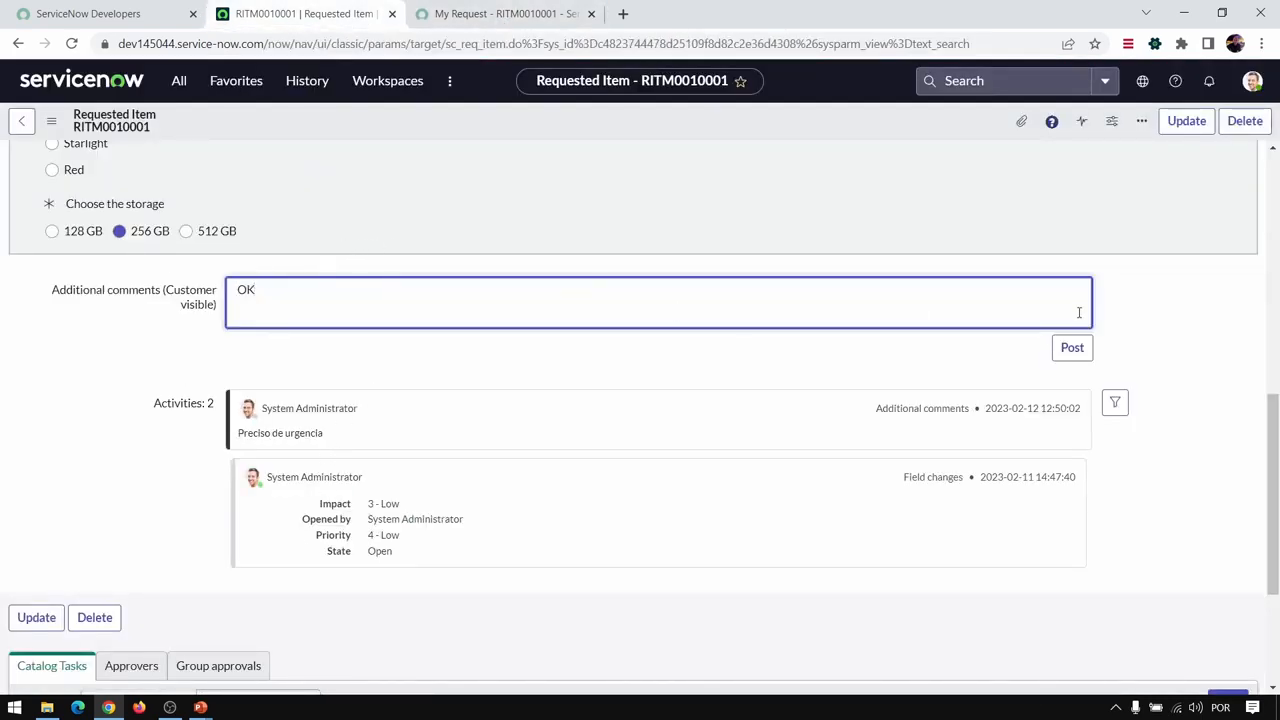
pyautogui.click(1092, 352)
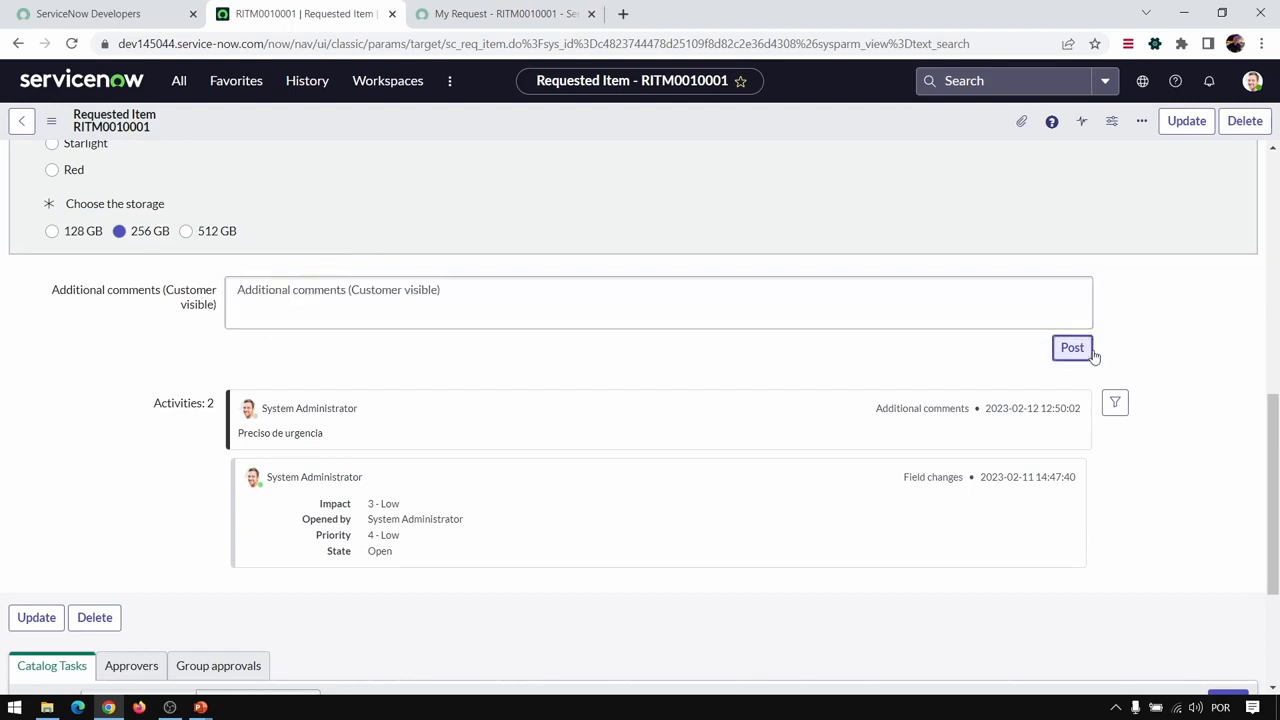
pyautogui.click(505, 15)
pyautogui.scroll(-2, 266, 580)
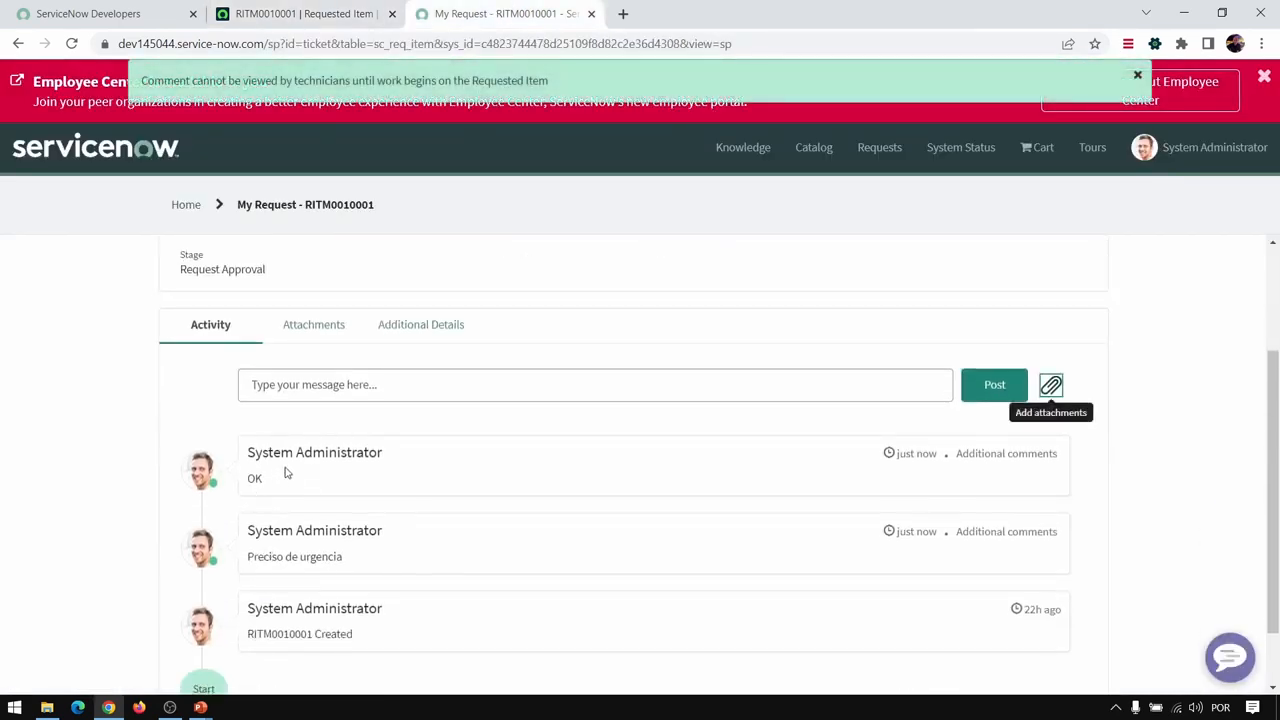
pyautogui.click(308, 20)
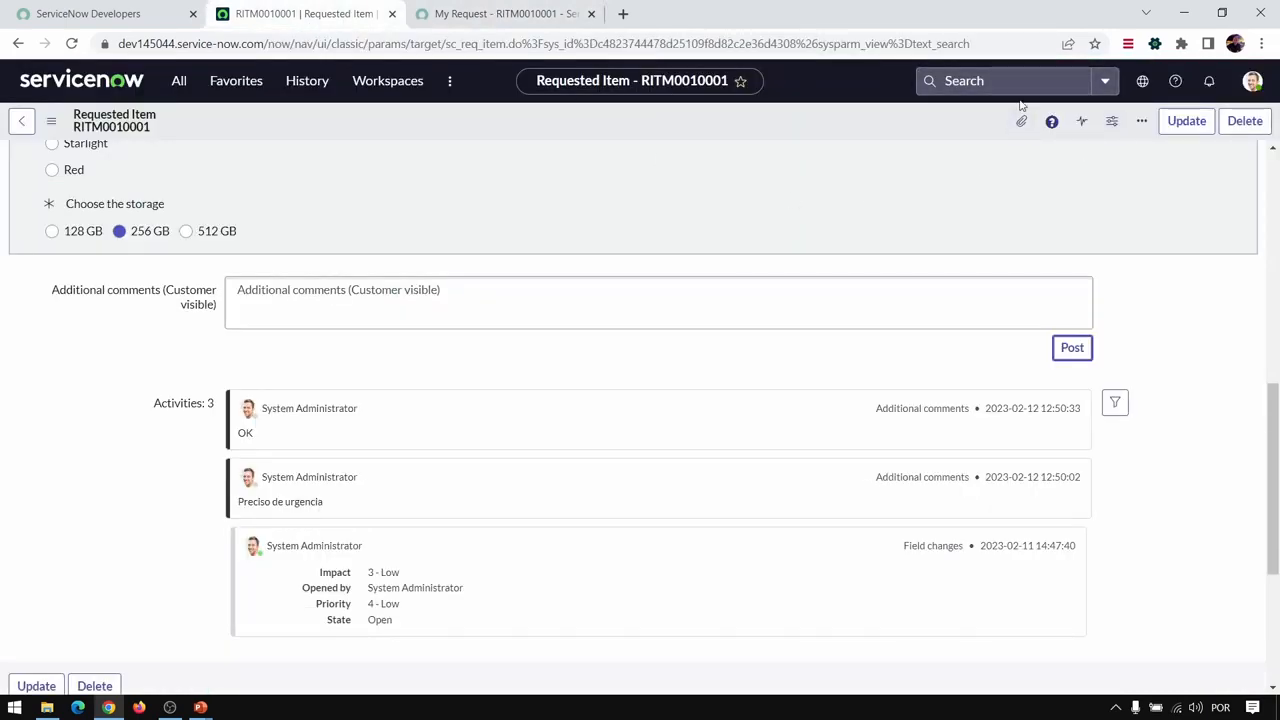
# - Examine the list of available application scopes, from Global down to the Change Management entries
pyautogui.click(1146, 86)
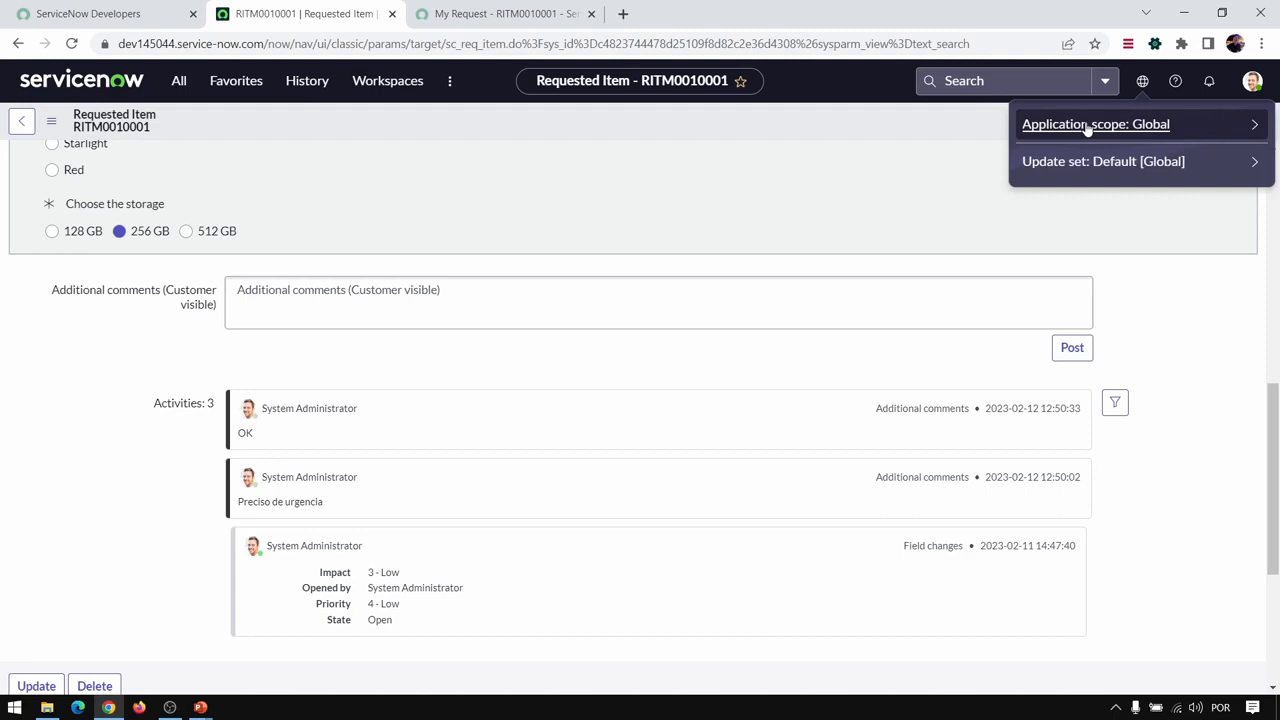
pyautogui.click(1203, 126)
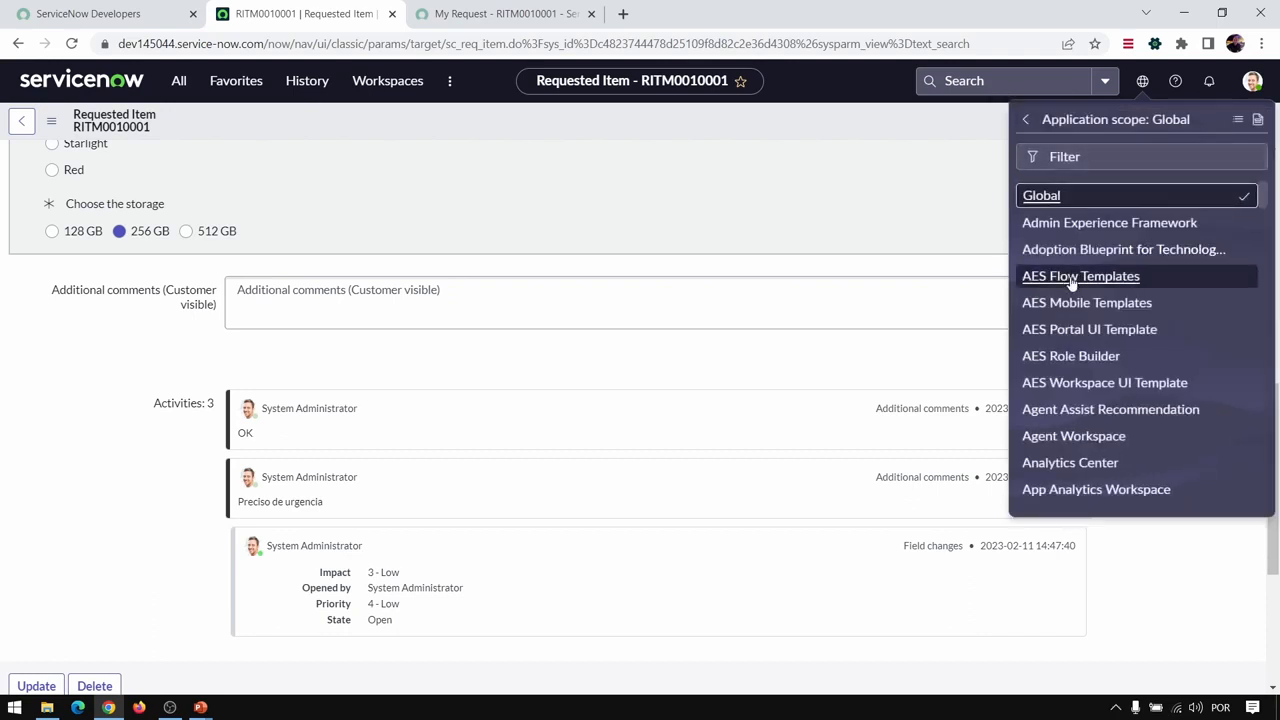
pyautogui.scroll(-3, 1090, 288)
pyautogui.scroll(-3, 1082, 289)
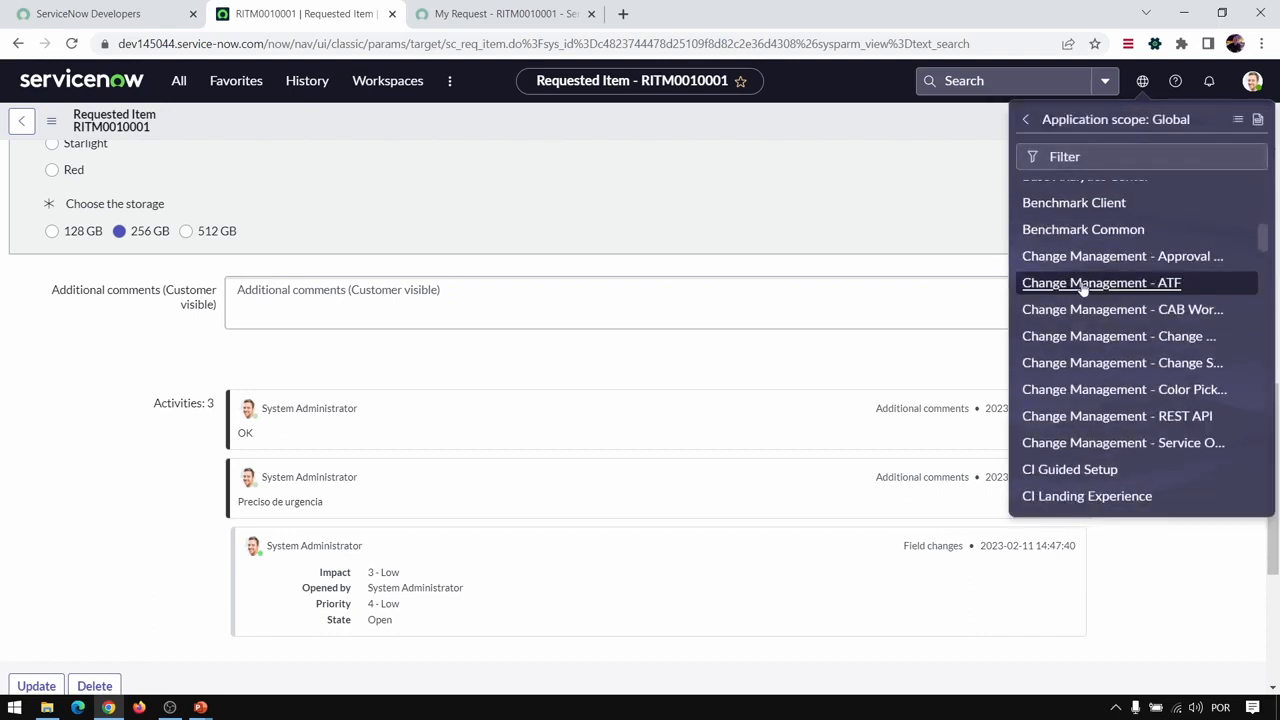
pyautogui.scroll(6, 1083, 287)
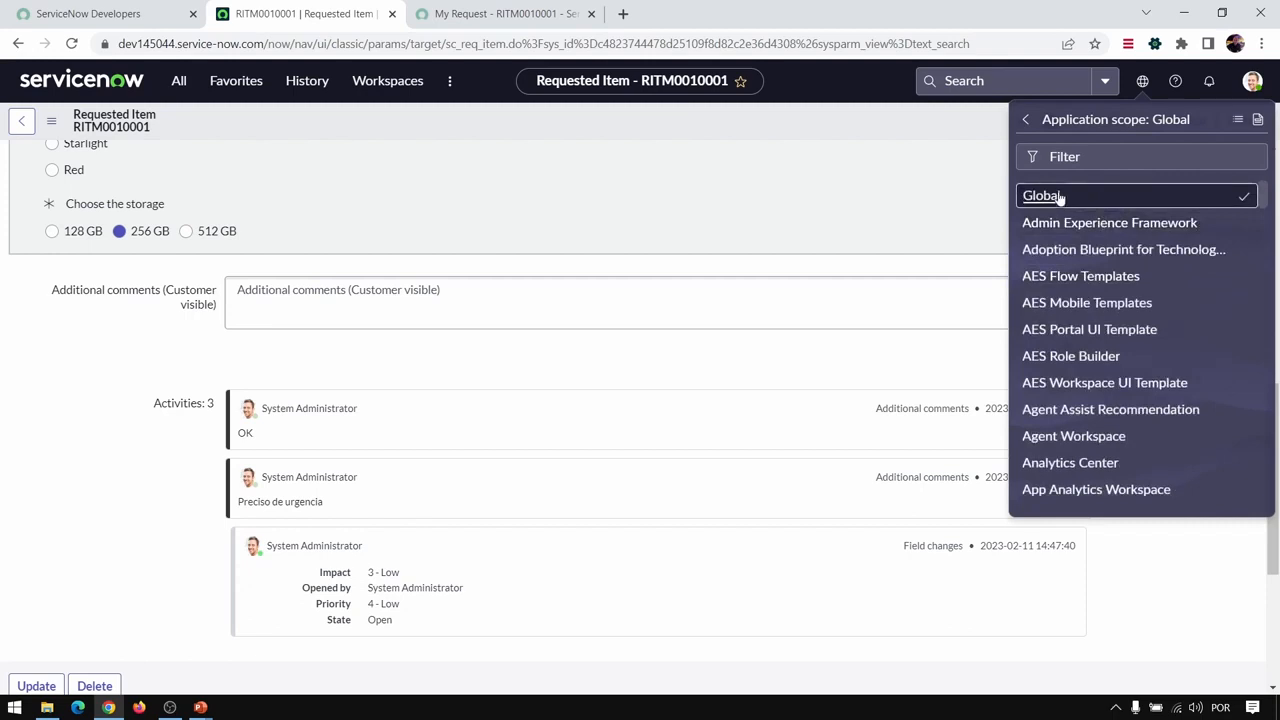
pyautogui.scroll(-3, 1192, 199)
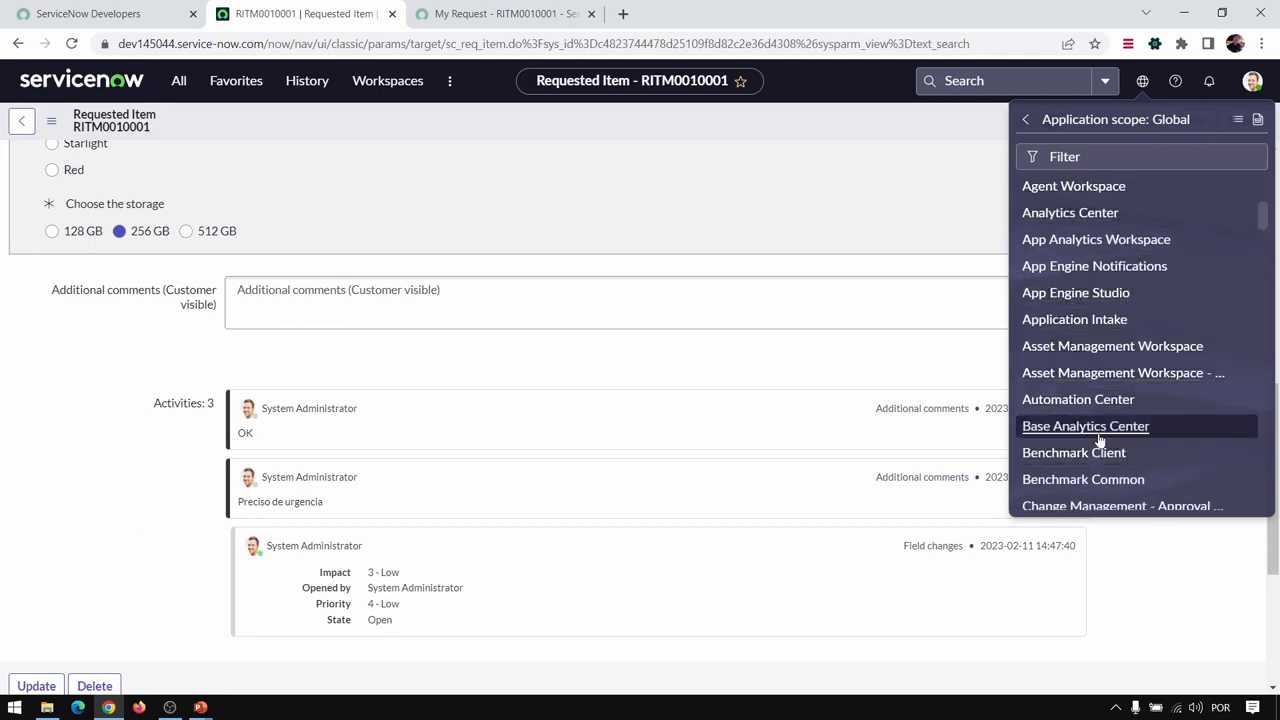
pyautogui.scroll(-3, 1099, 432)
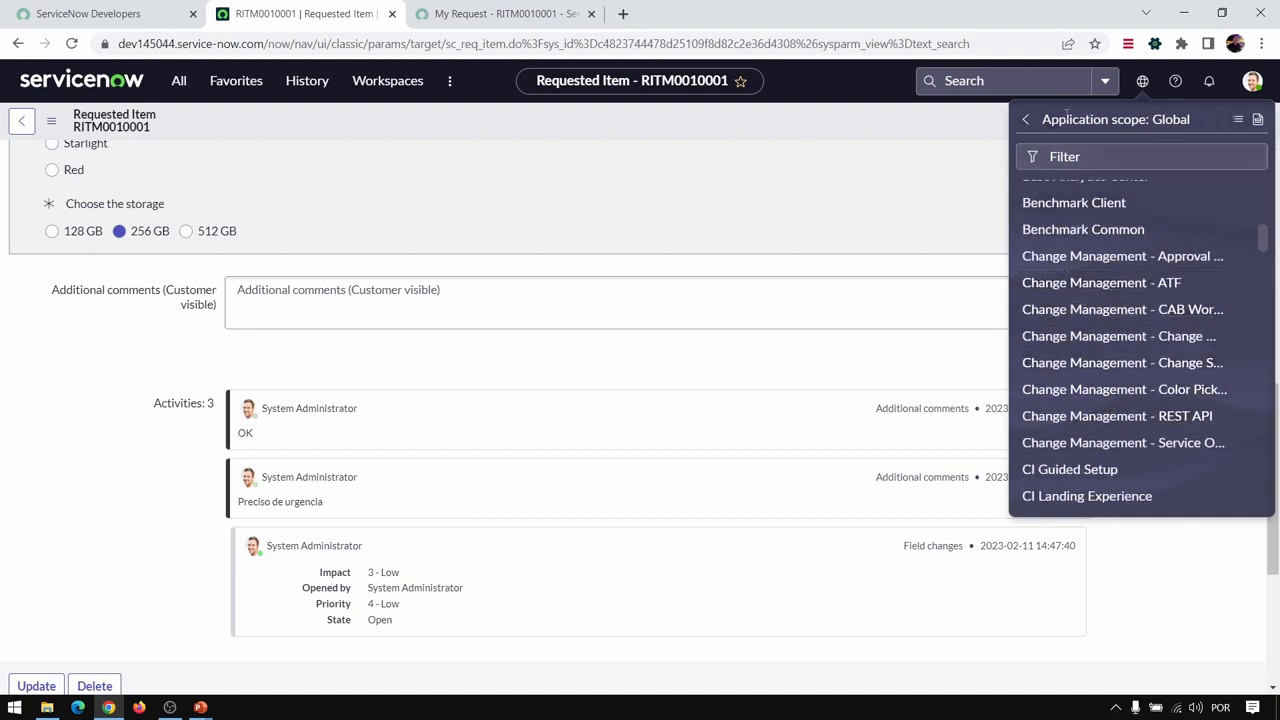
# - Look at the update sets available in the Global application scope, and close the selector
pyautogui.click(1024, 122)
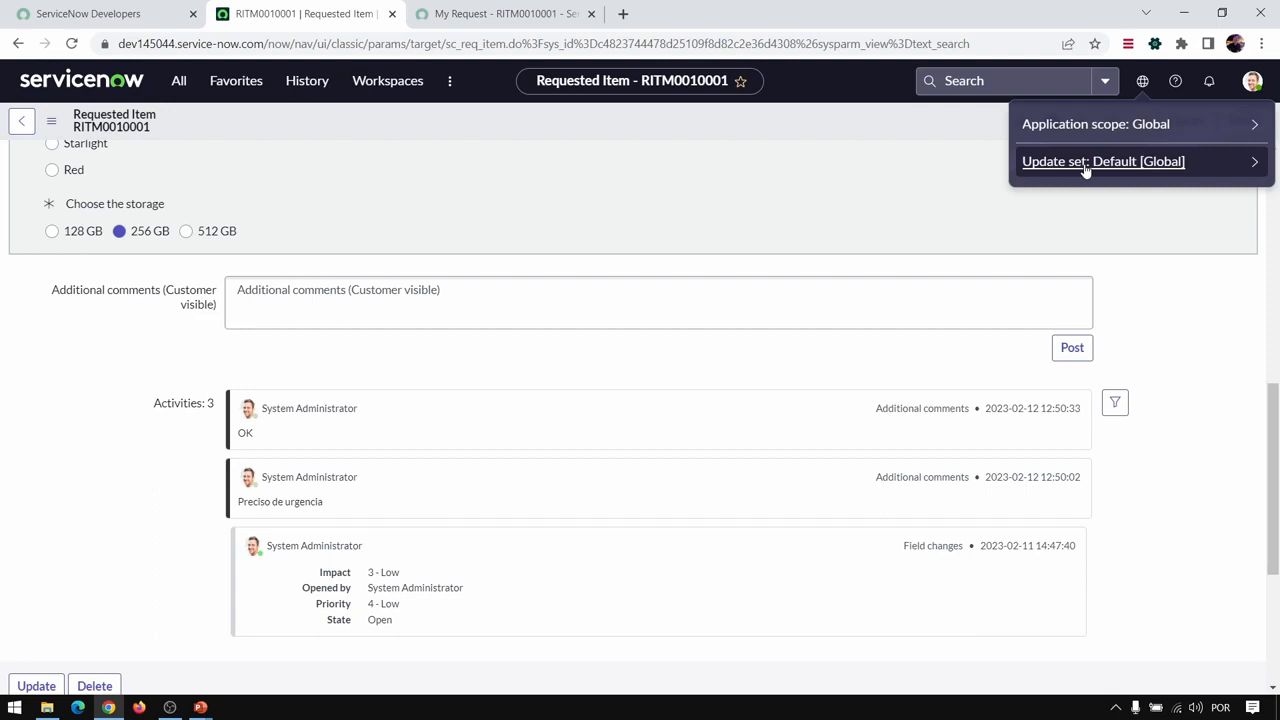
pyautogui.click(1150, 168)
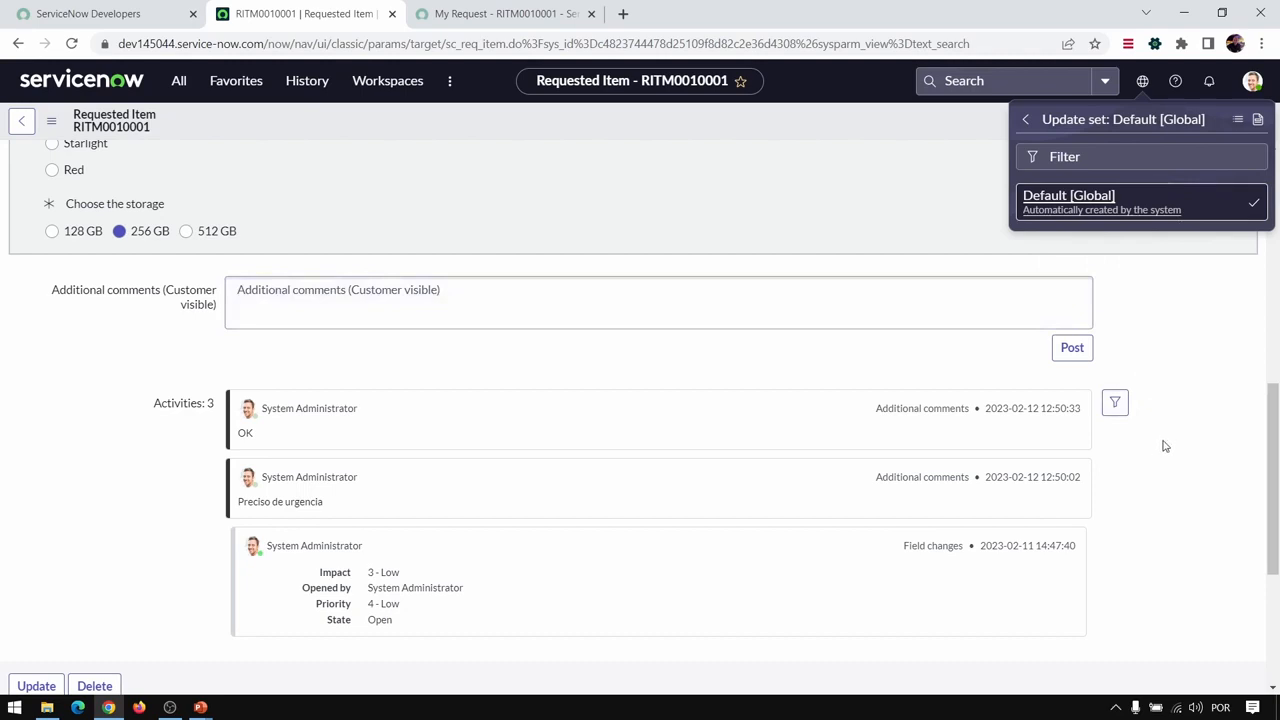
pyautogui.click(914, 183)
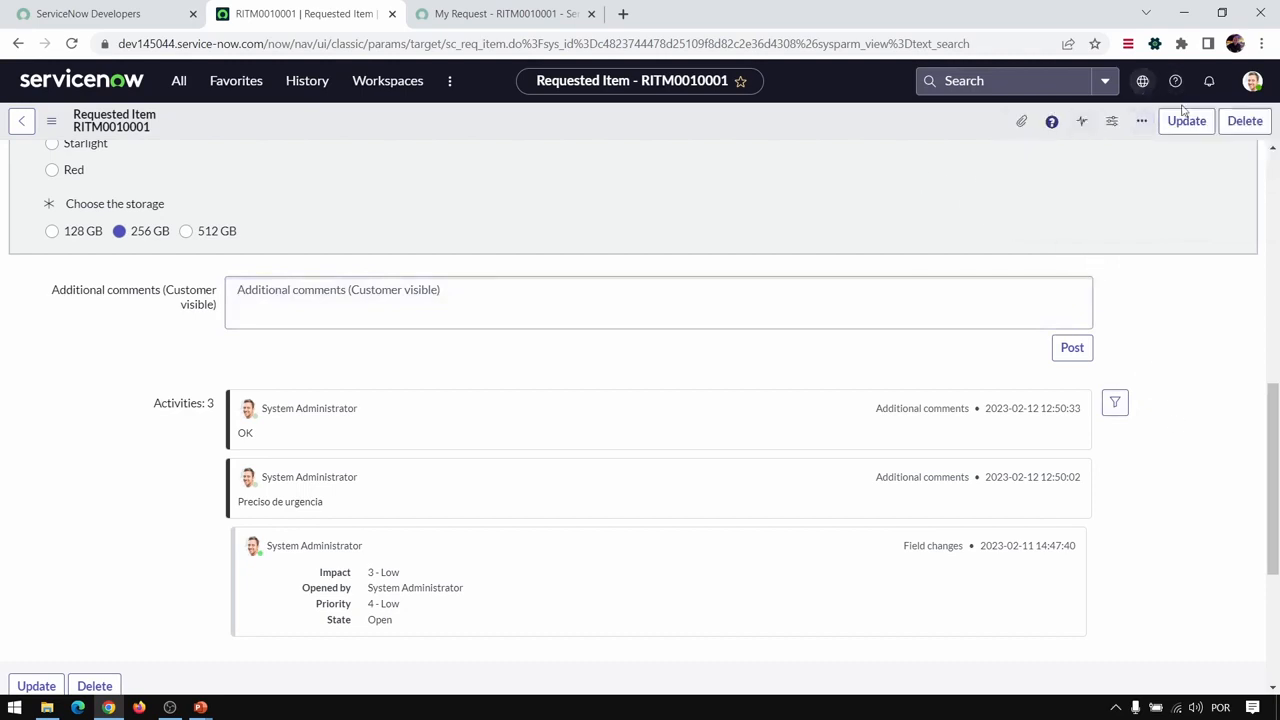
# - View the help available for the requested item and the account's notifications
pyautogui.click(1180, 86)
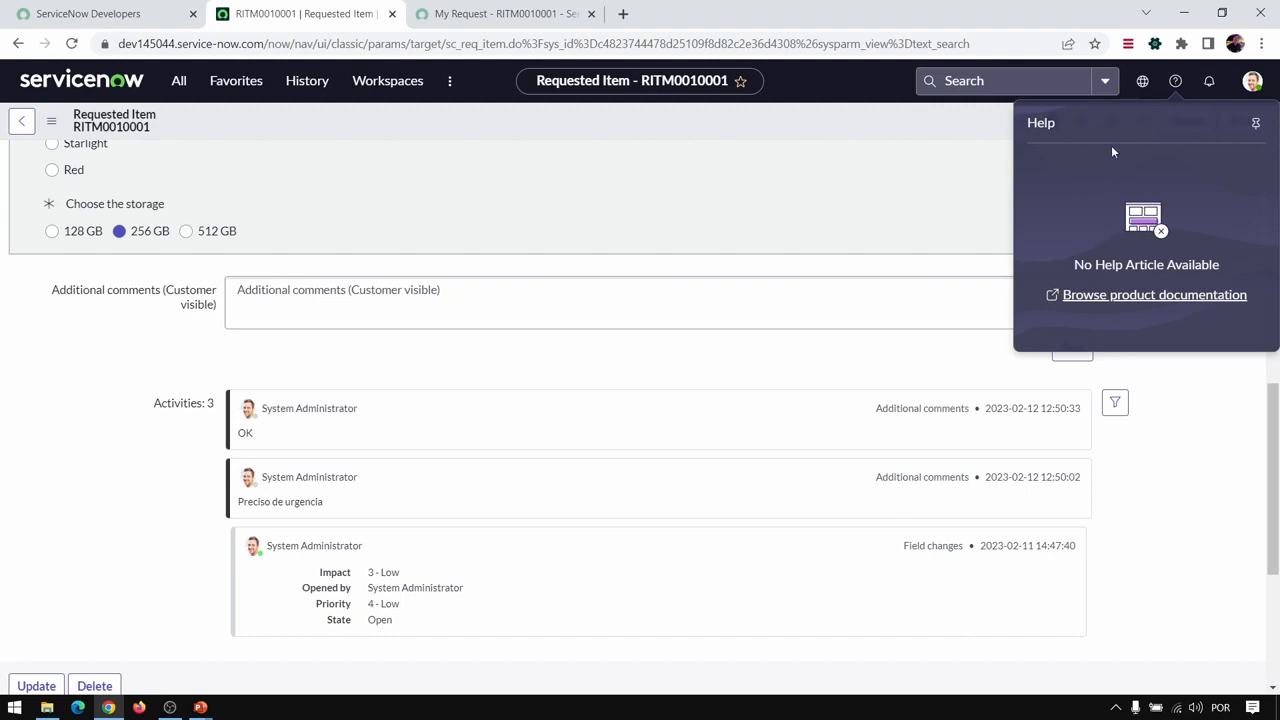
pyautogui.click(1209, 84)
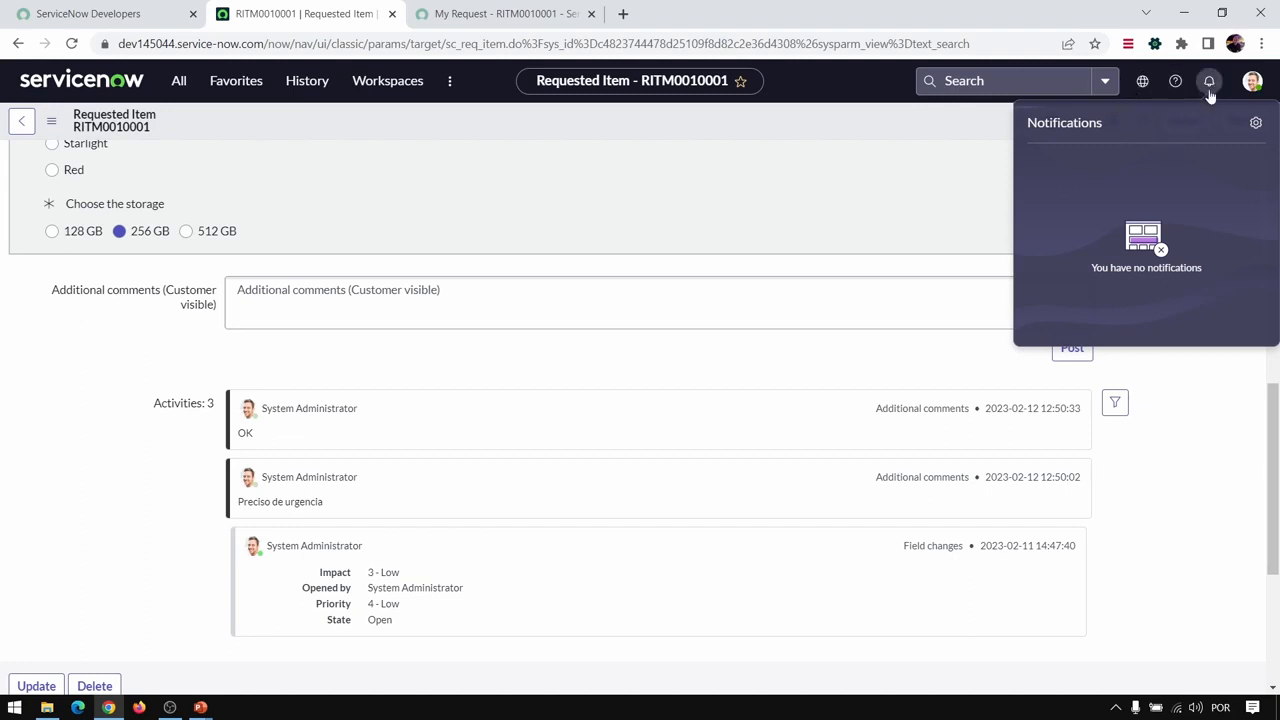
# - Review the Display, Notifications and Accessibility settings in the user preferences, leaving them as they are
pyautogui.click(1256, 88)
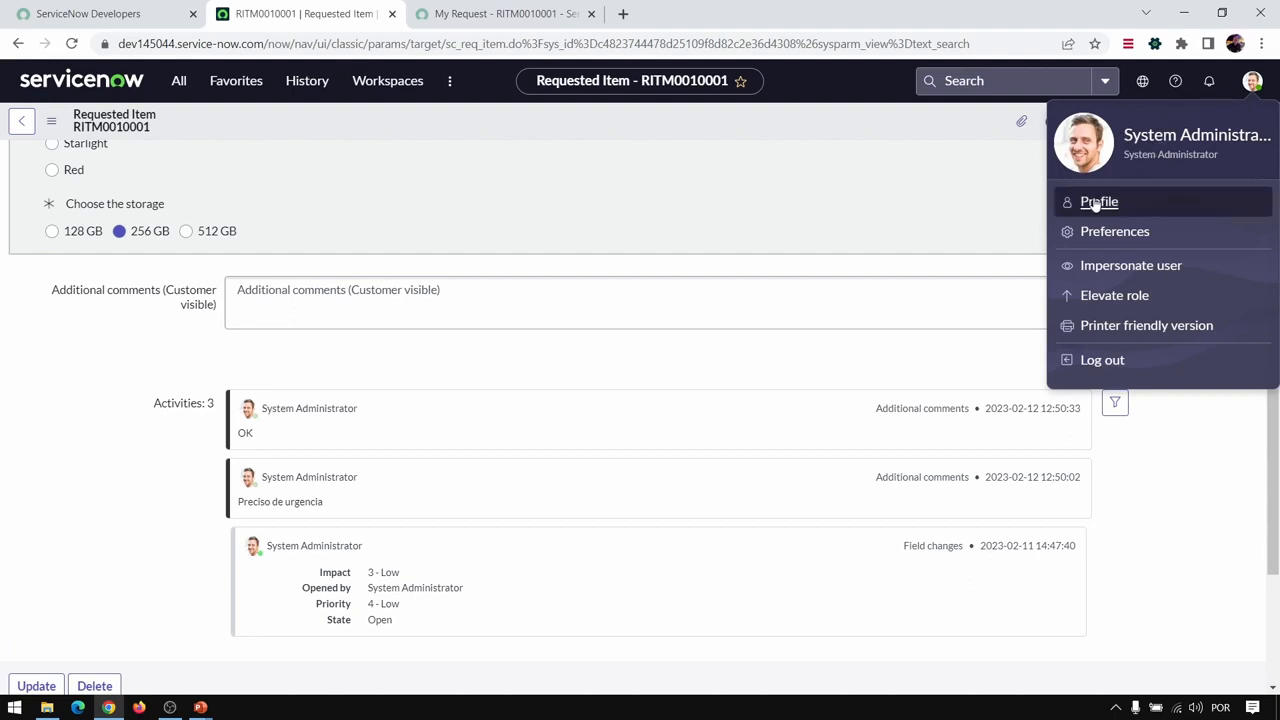
pyautogui.click(1132, 238)
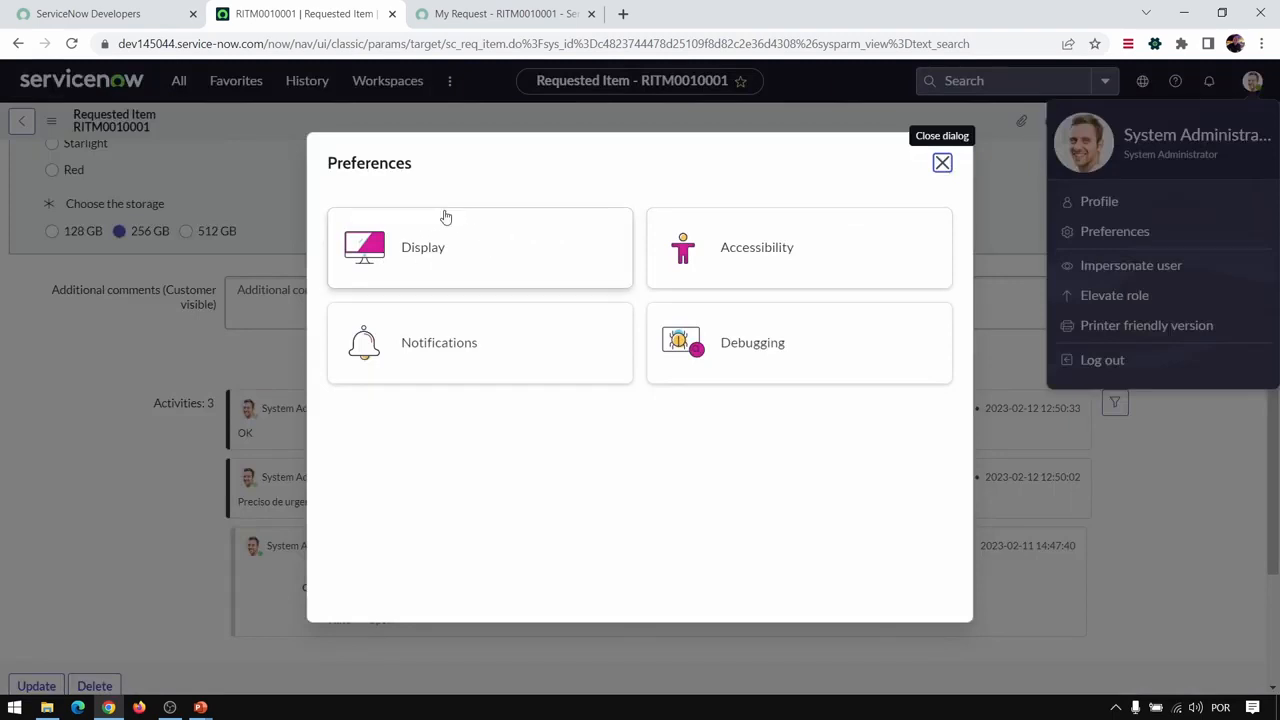
pyautogui.click(455, 243)
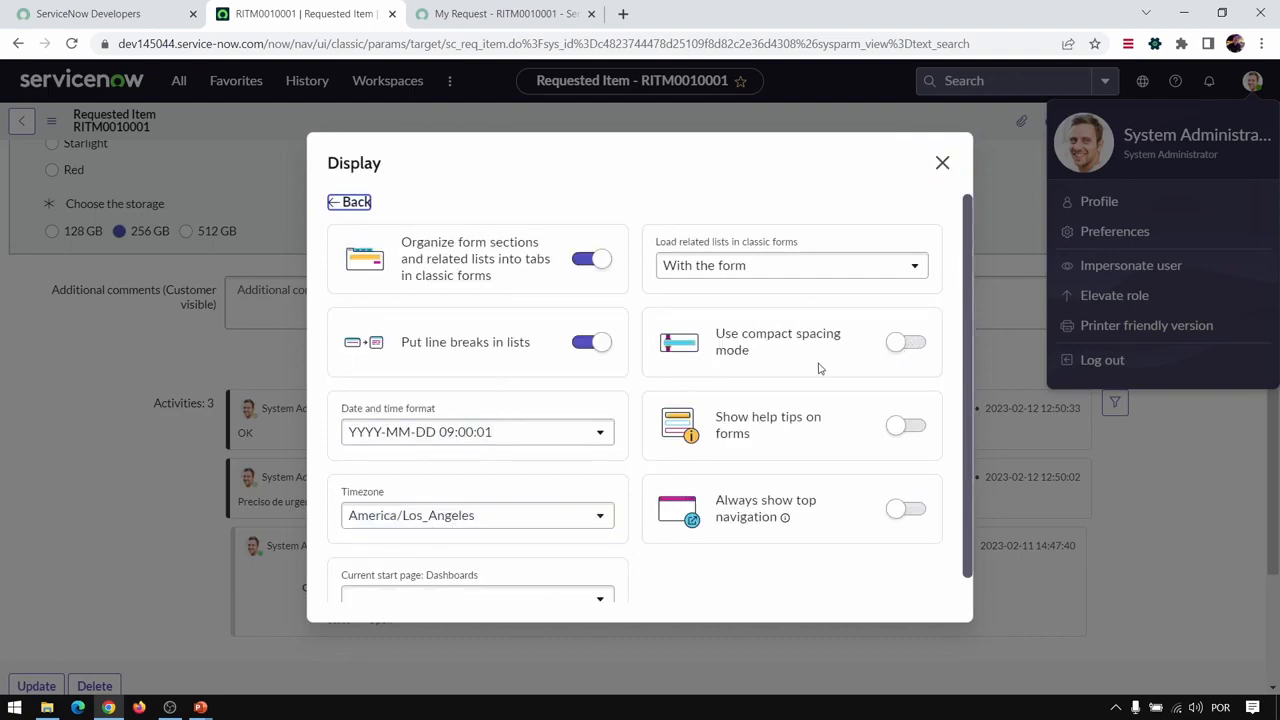
pyautogui.click(350, 203)
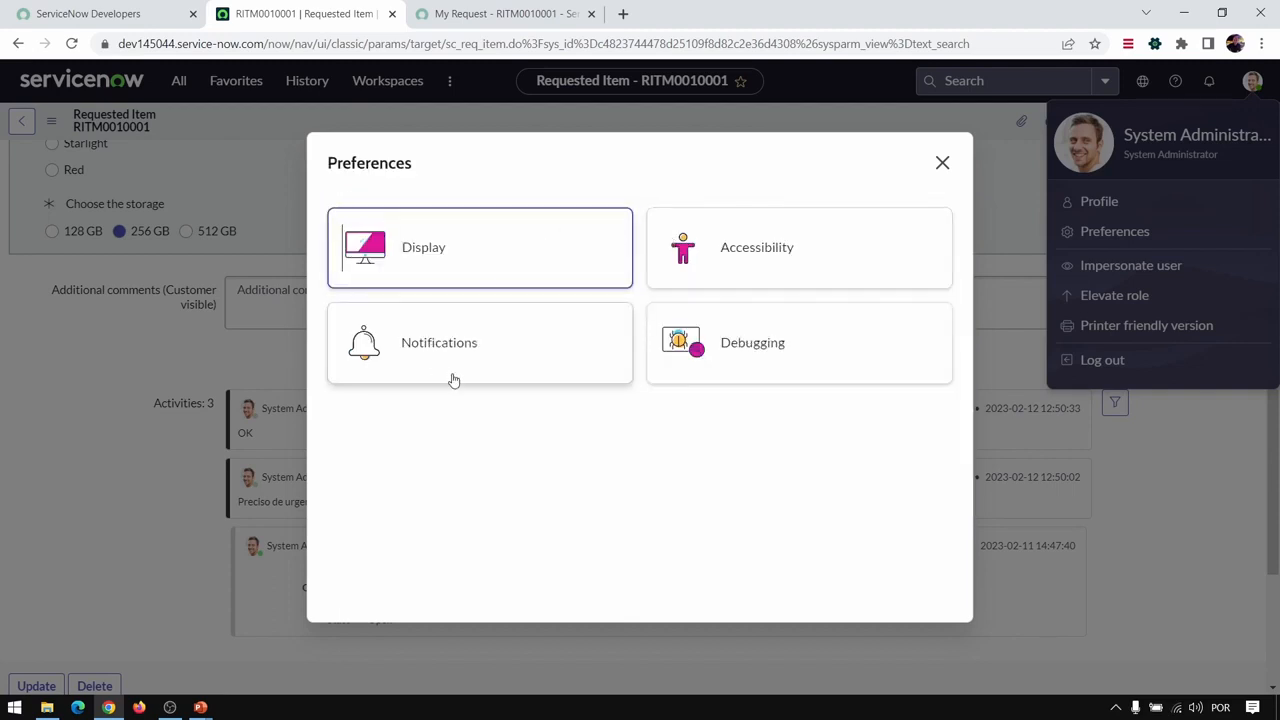
pyautogui.click(466, 340)
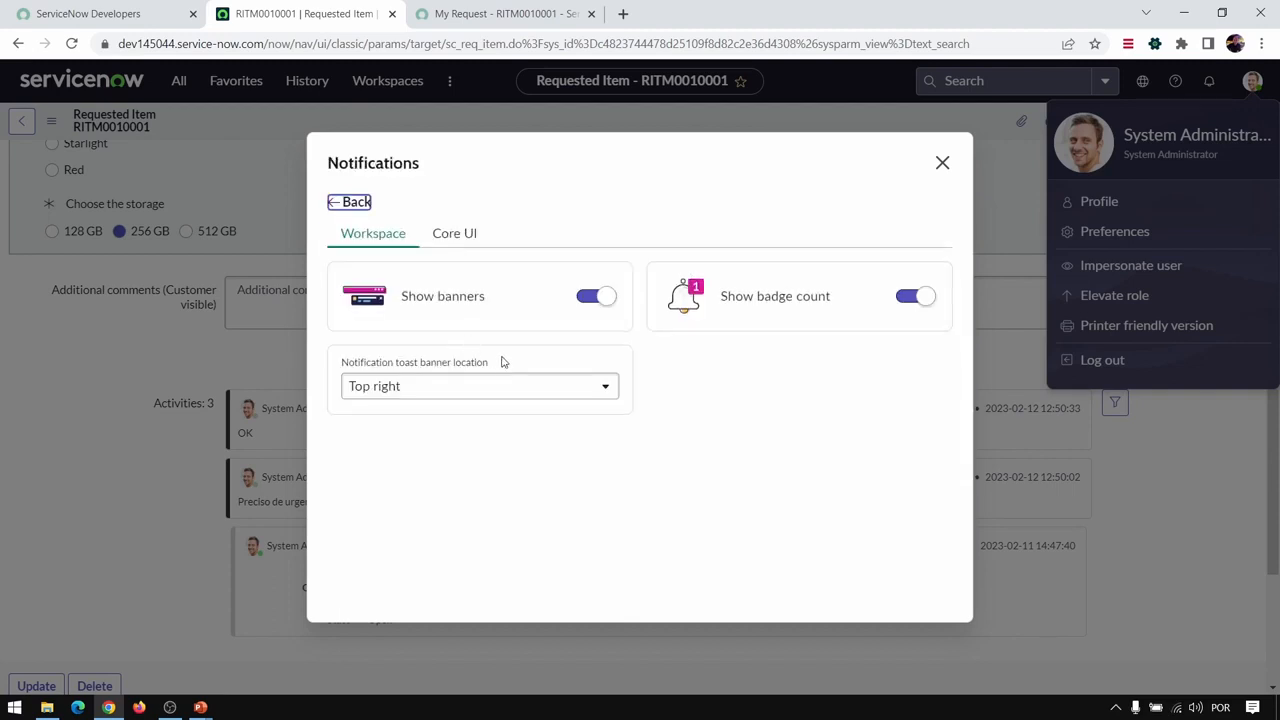
pyautogui.click(352, 202)
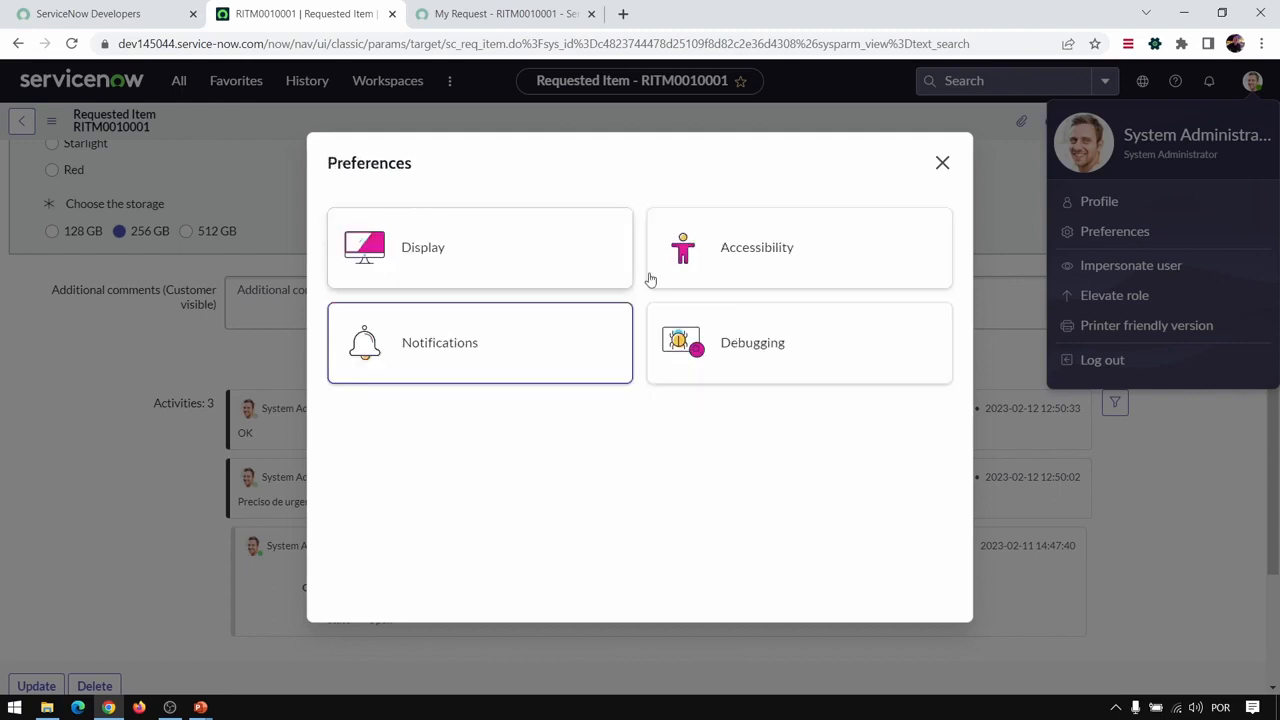
pyautogui.click(749, 245)
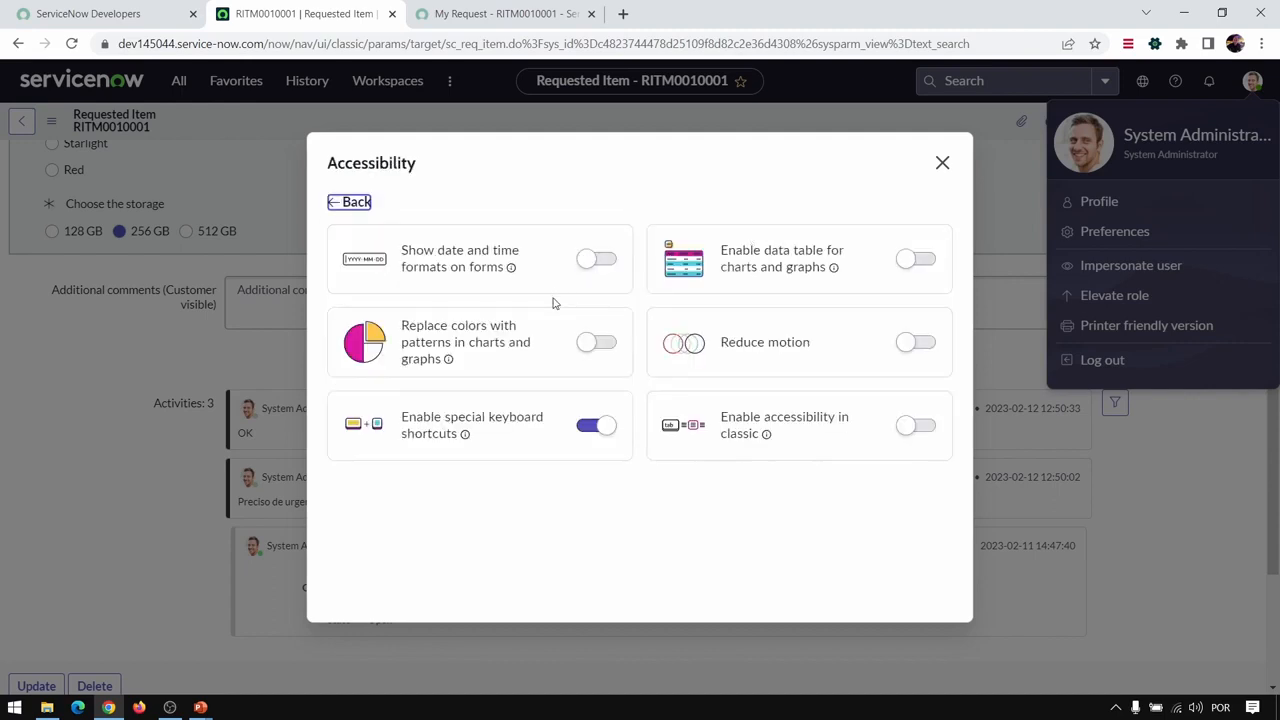
pyautogui.click(355, 197)
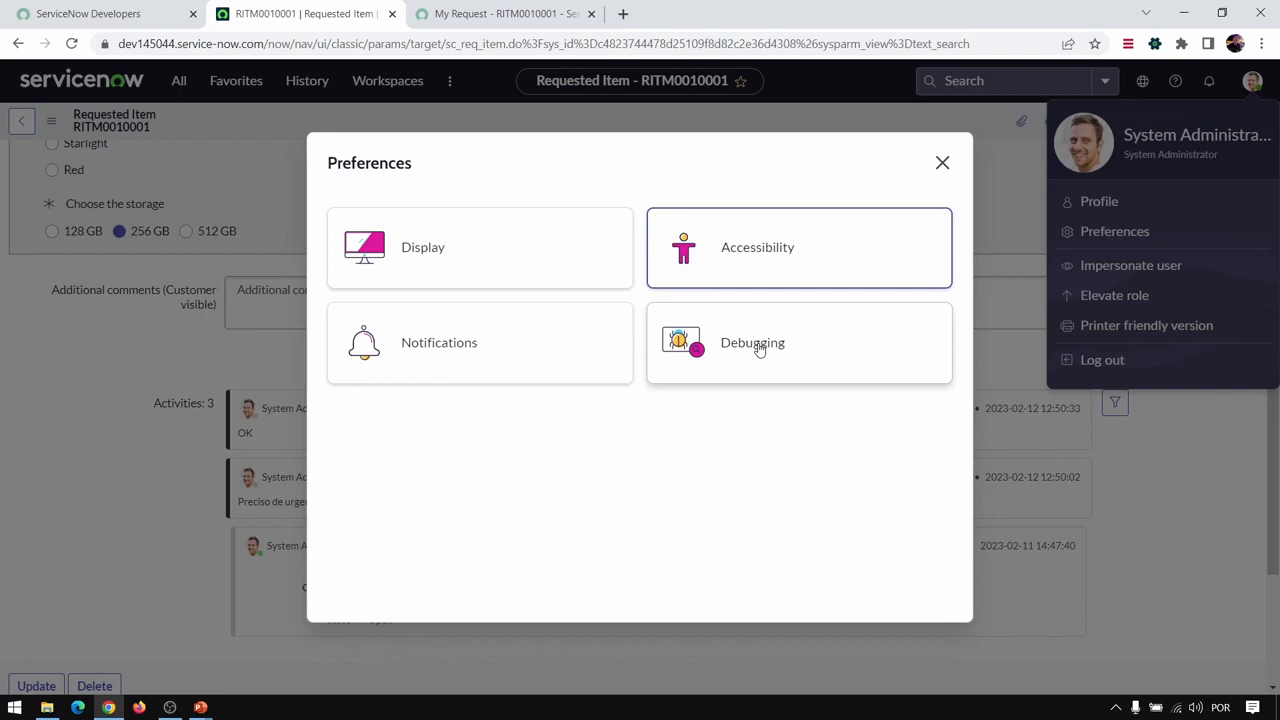
pyautogui.click(941, 163)
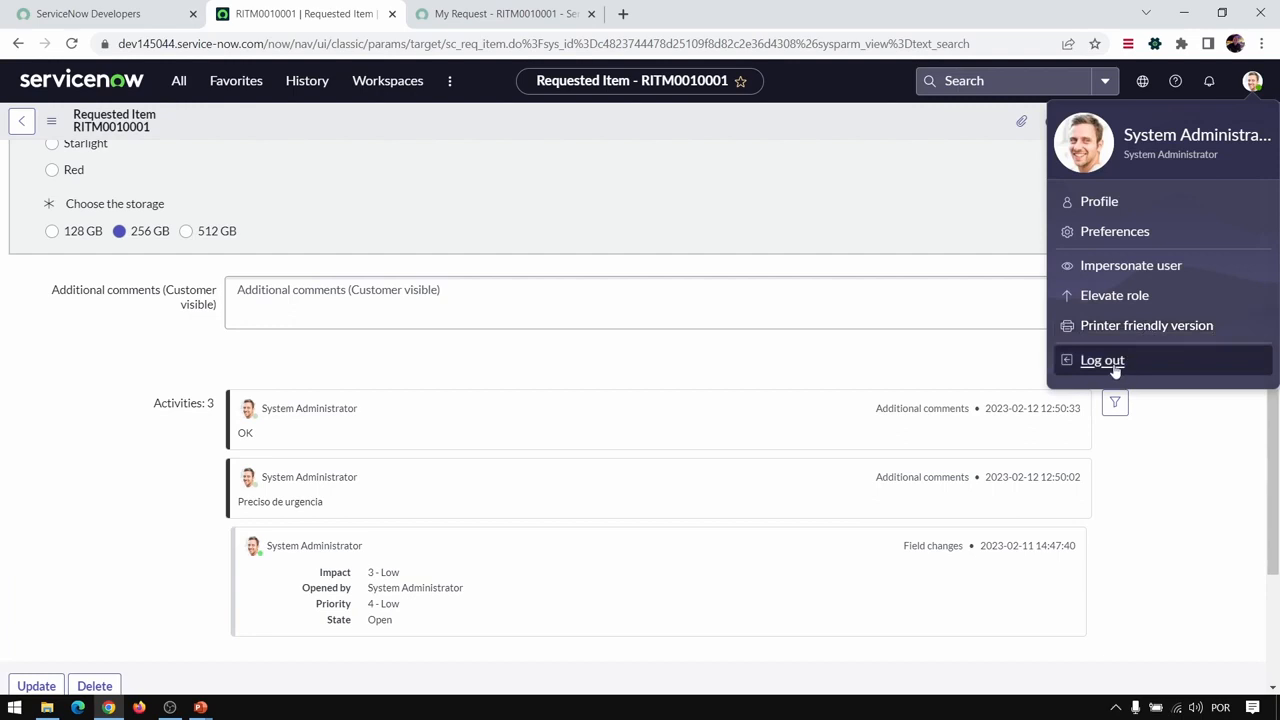
pyautogui.click(800, 155)
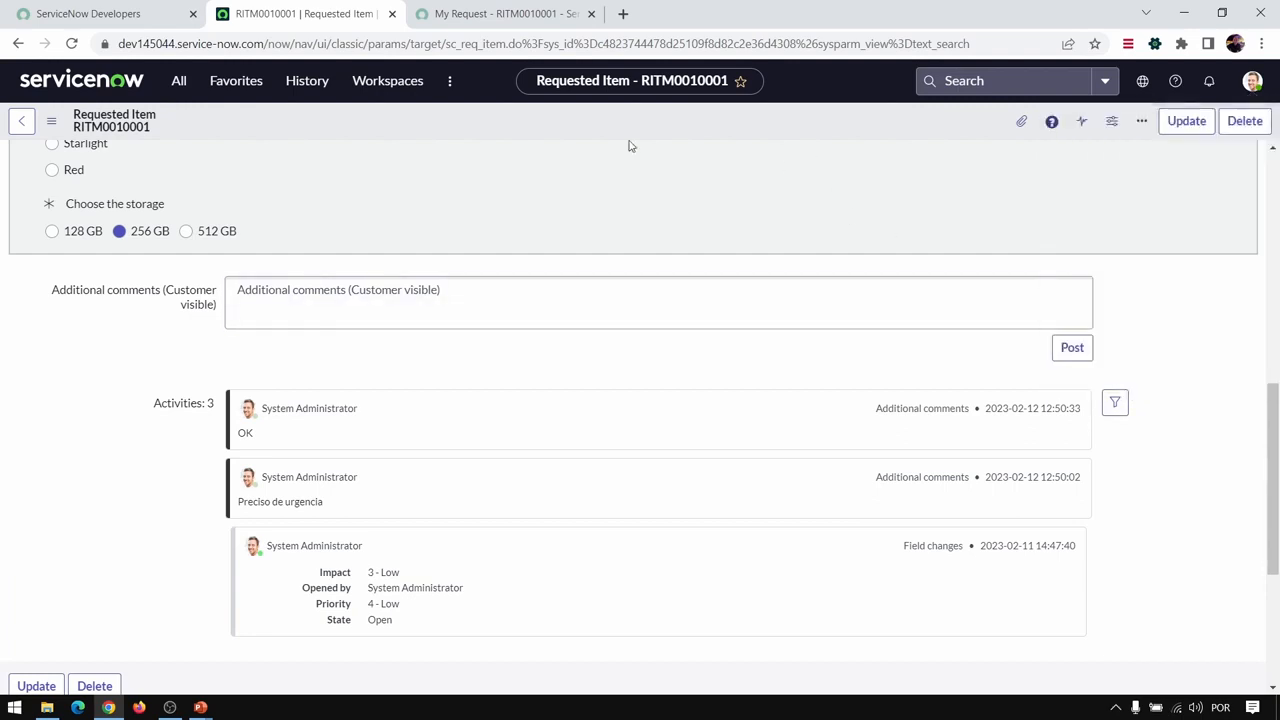
# - Return to the ServiceNow home page and switch to the PowerPoint slide show at the "Next Experience: All Menu" slide
pyautogui.click(76, 80)
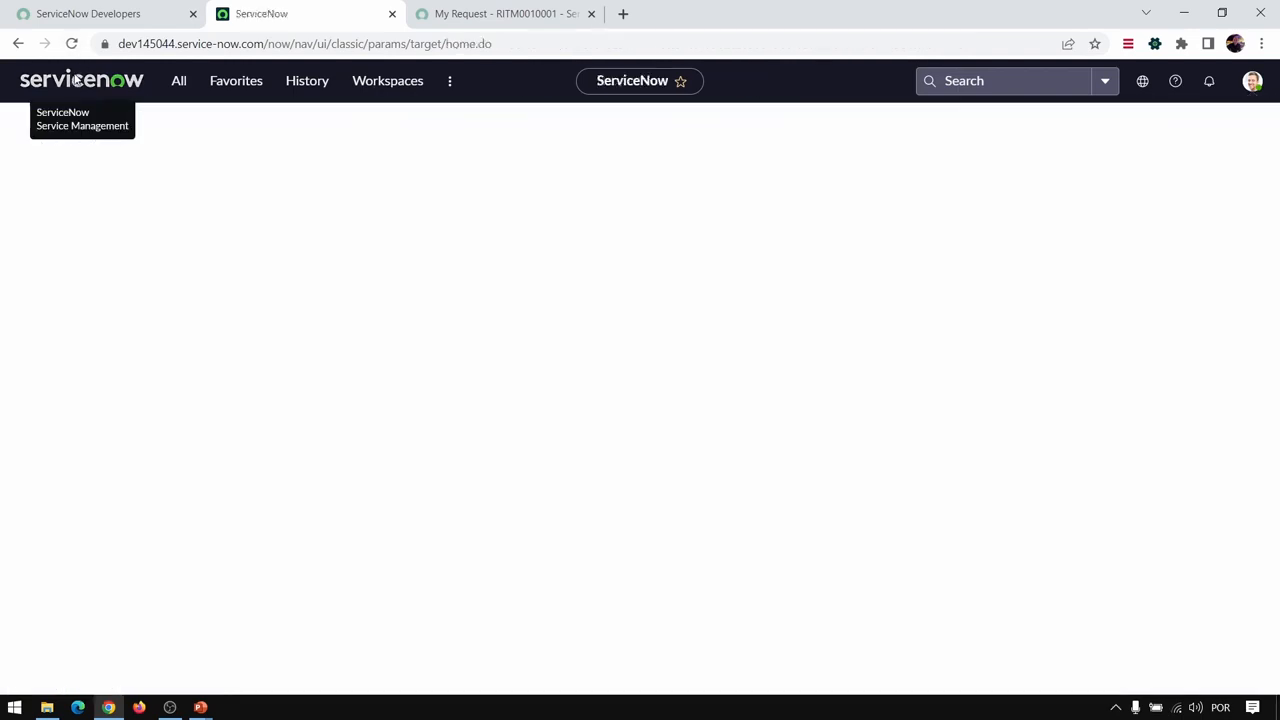
pyautogui.hotkey('alt', 'Tab')
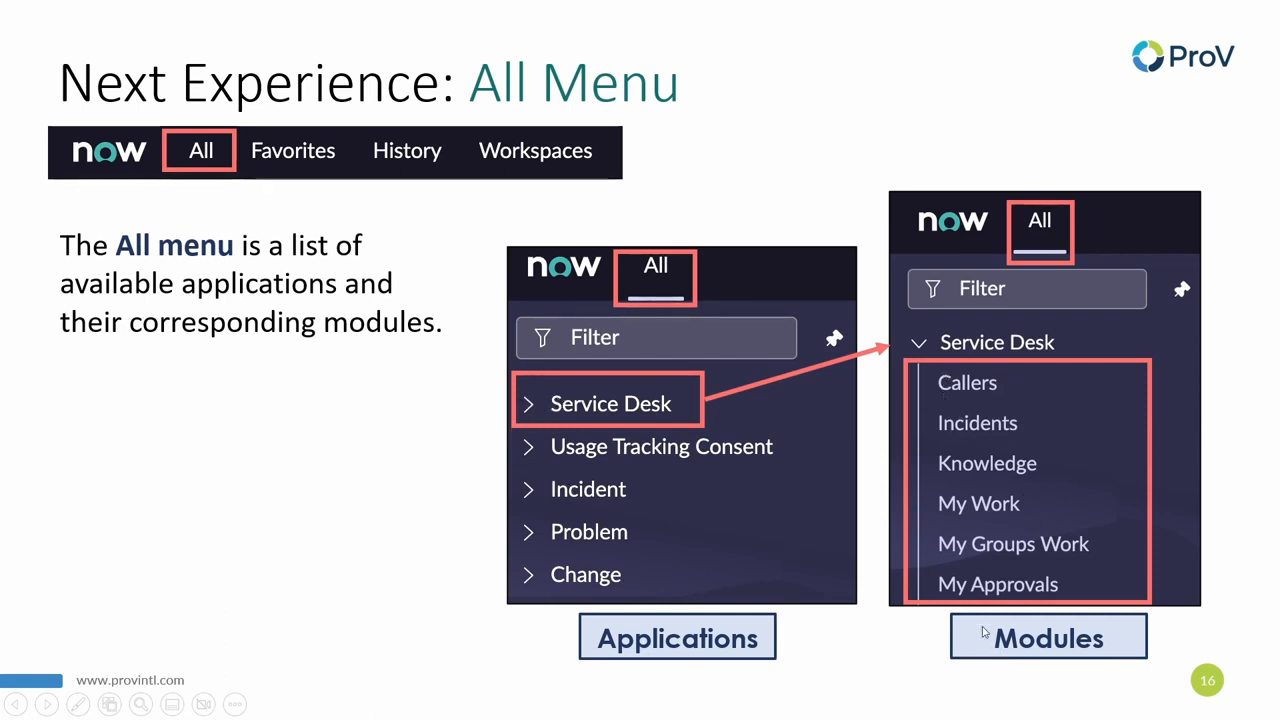
pyautogui.click(818, 206)
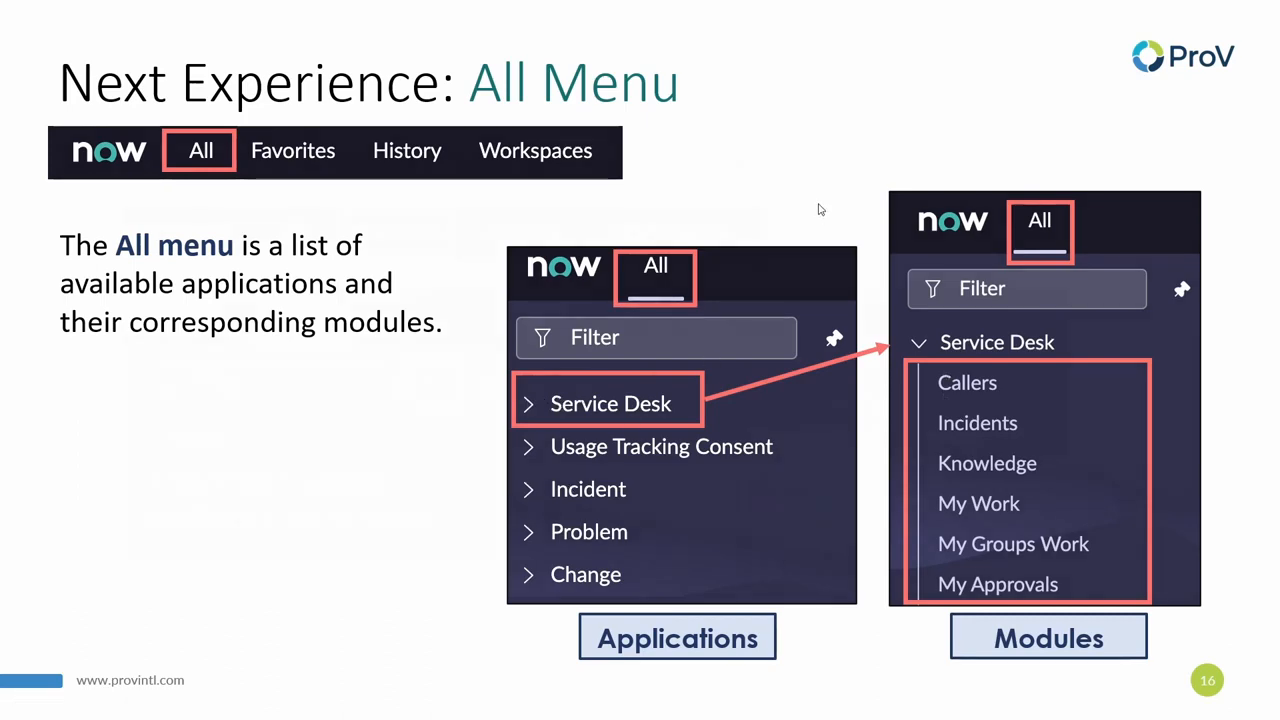